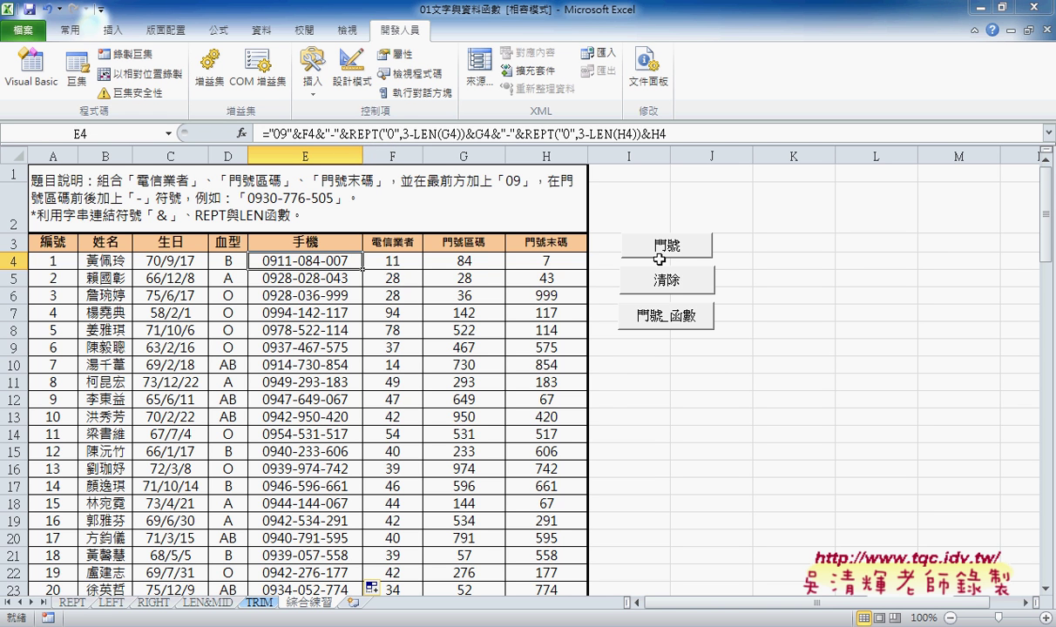
Enter the test value 84 in L3, then start inserting a function into M3.
left_click(892, 244)
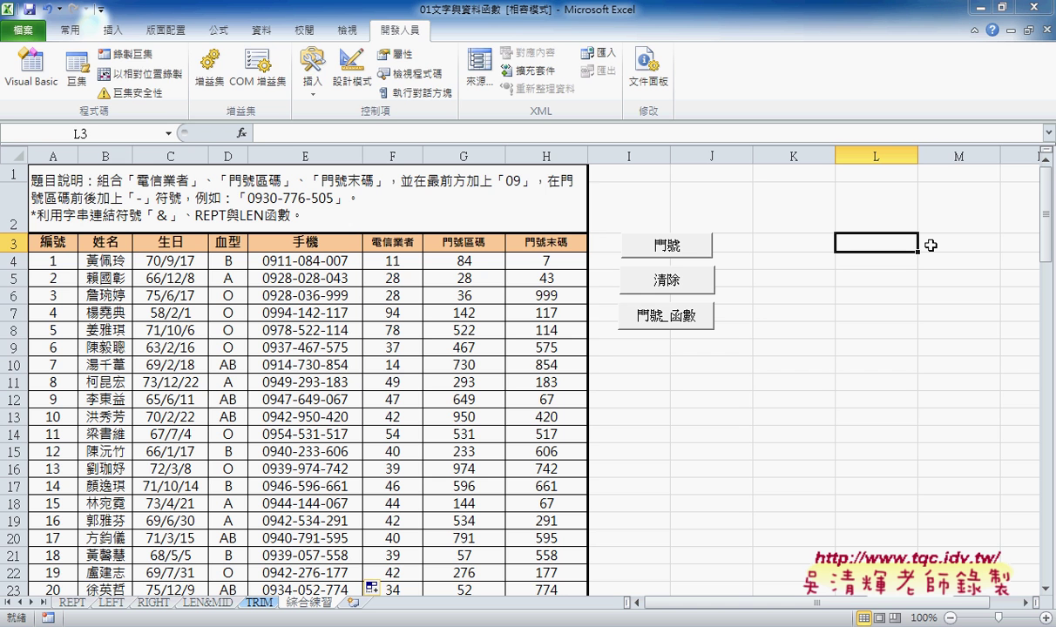
type("84")
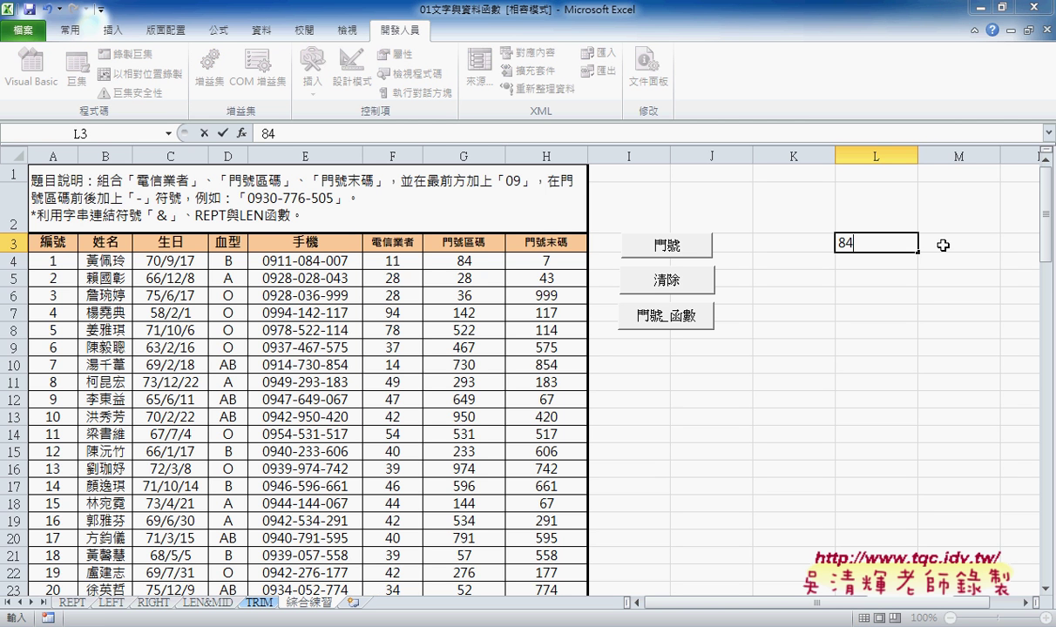
left_click(943, 245)
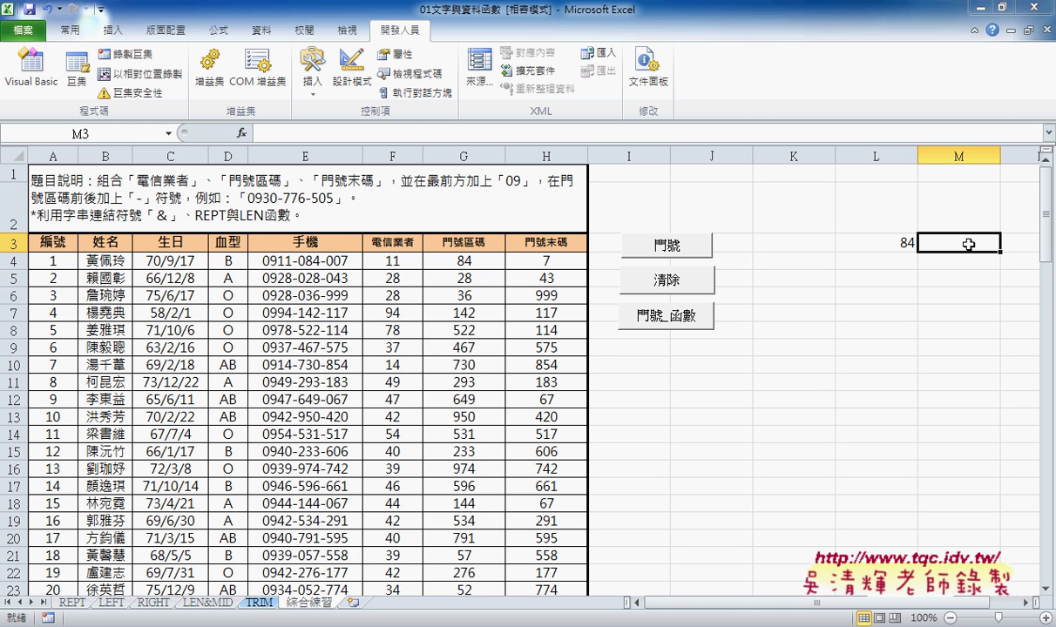
left_click(242, 134)
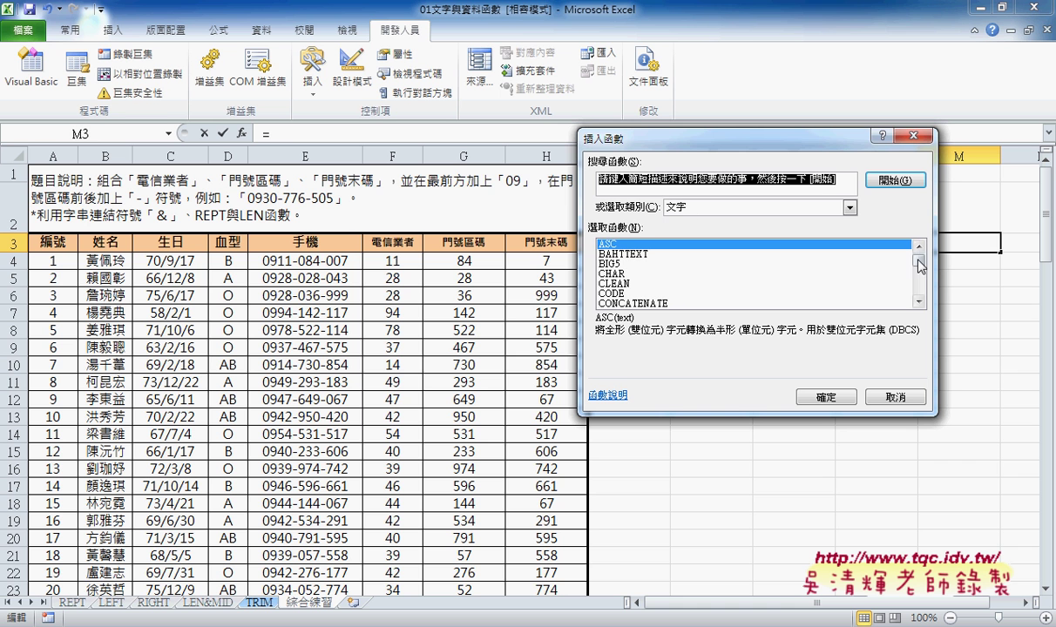
Scroll the function list, select TEXT for M3, and move the dialog off the sheet.
left_click_drag(919, 266, 922, 305)
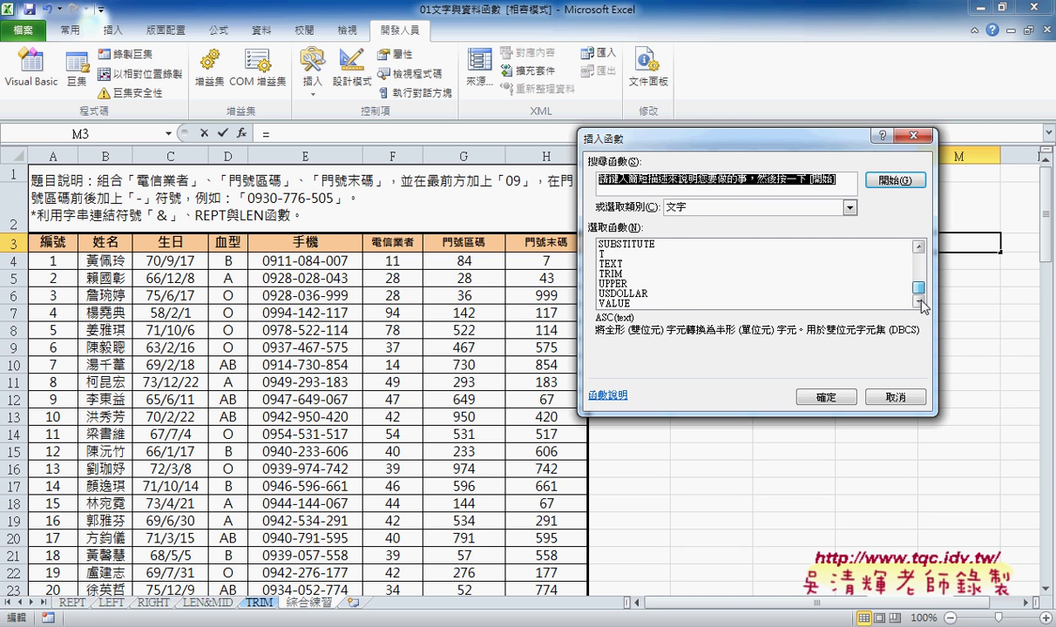
left_click(708, 264)
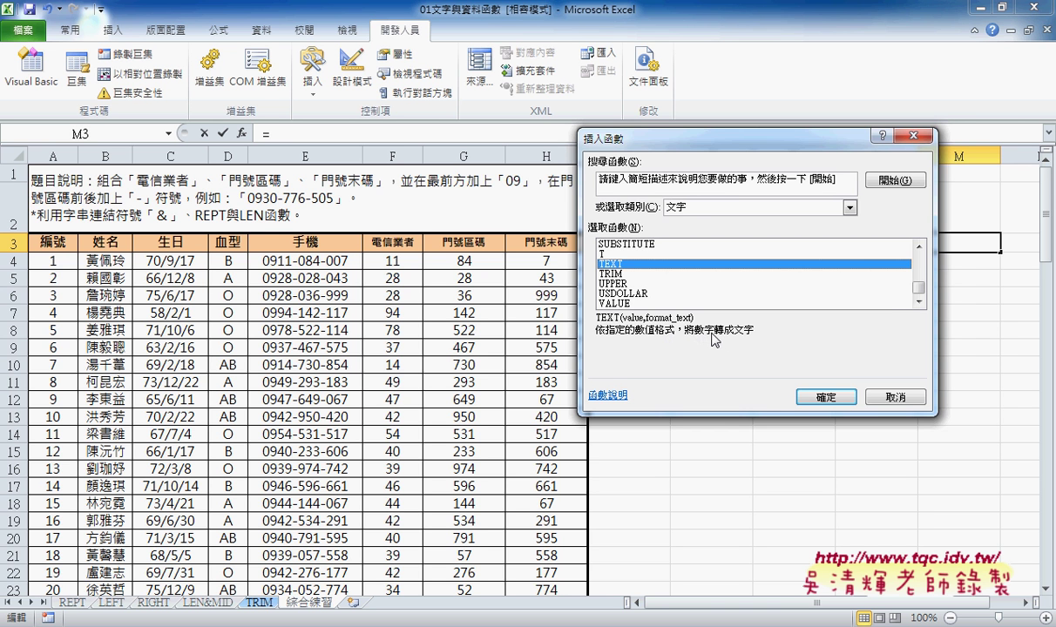
left_click_drag(731, 142, 644, 148)
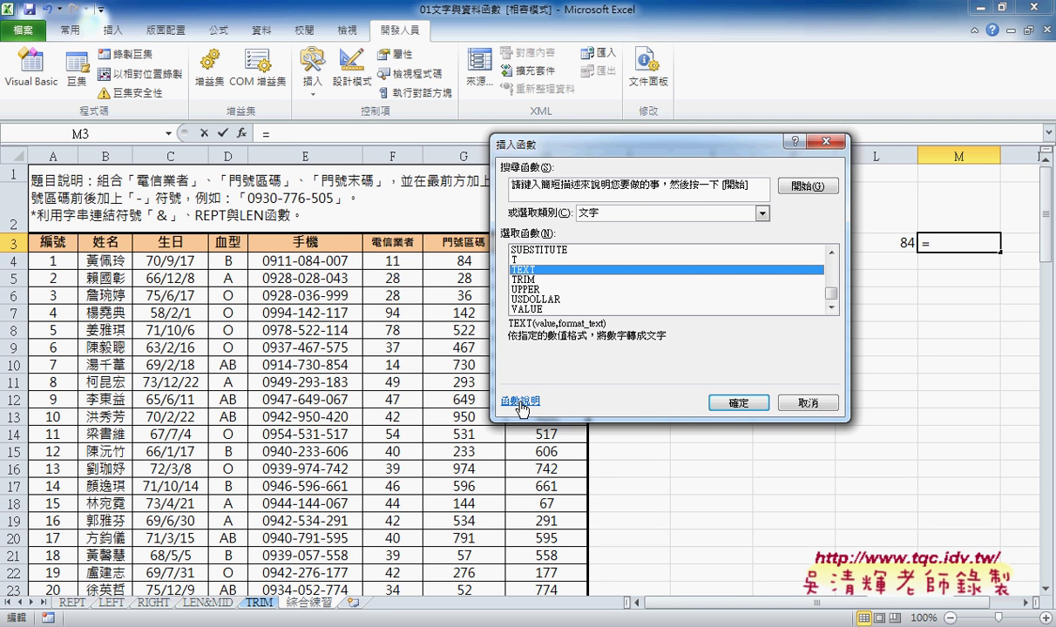
Enter =TEXT(L3,"000") in M3 so it displays 084.
left_click(740, 404)
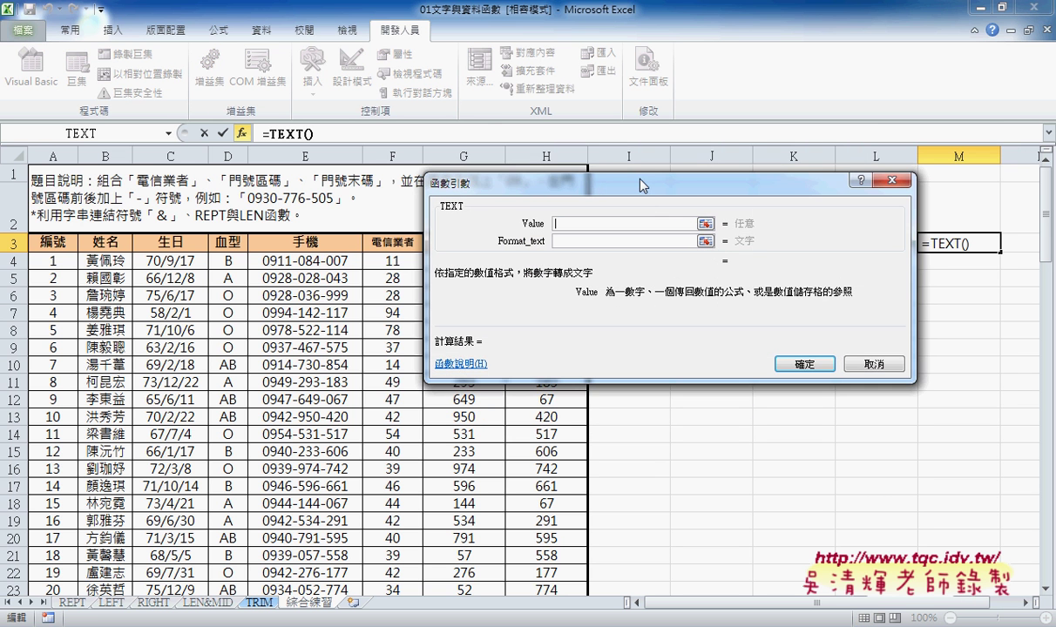
left_click_drag(651, 213, 549, 196)
left_click(854, 243)
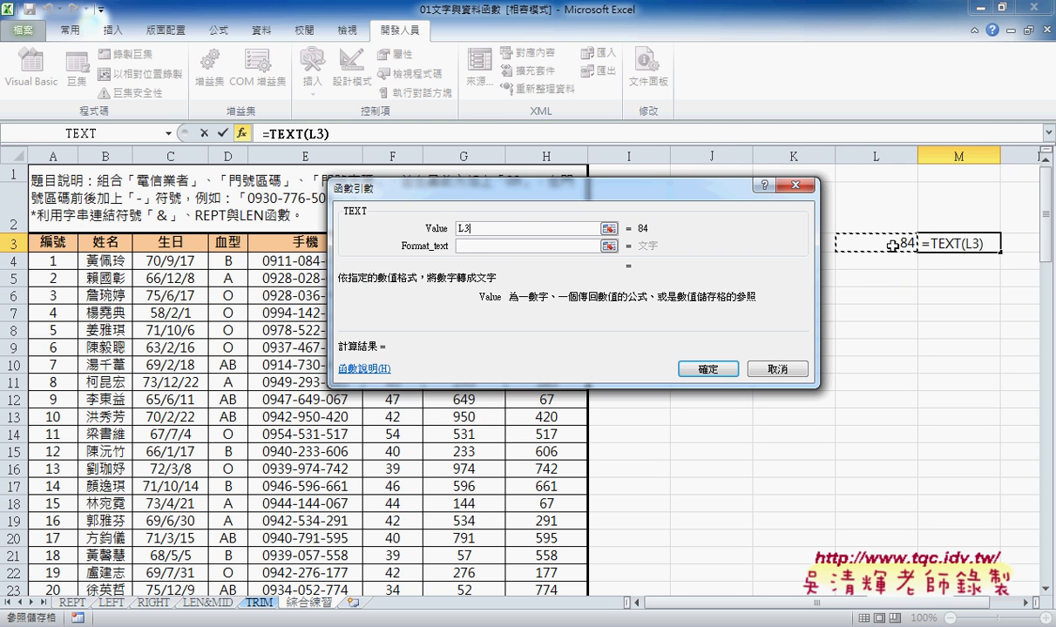
left_click(562, 246)
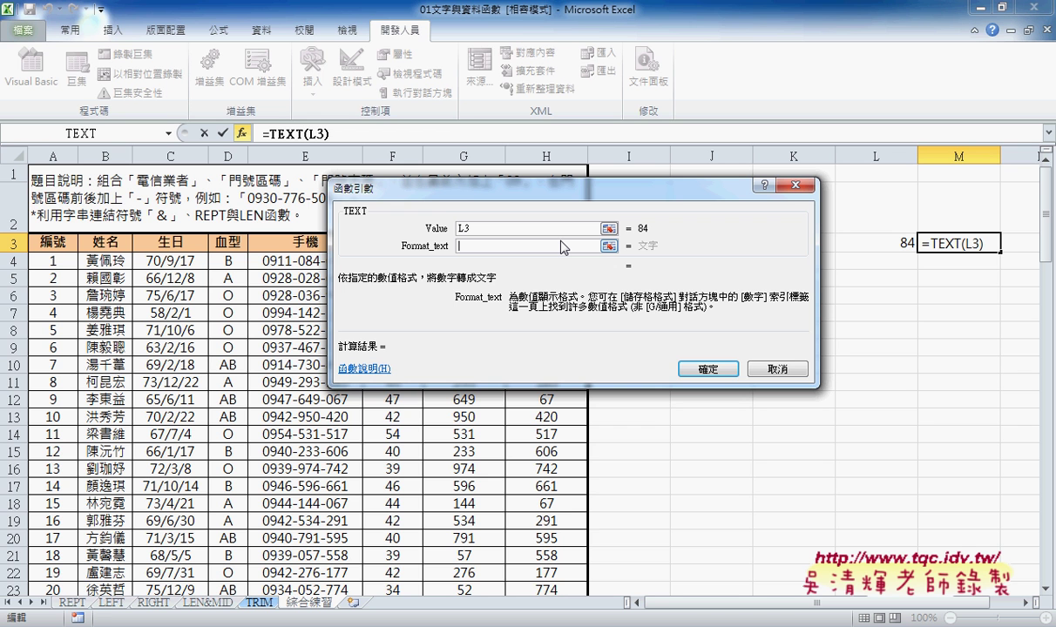
type("\"")
type("00")
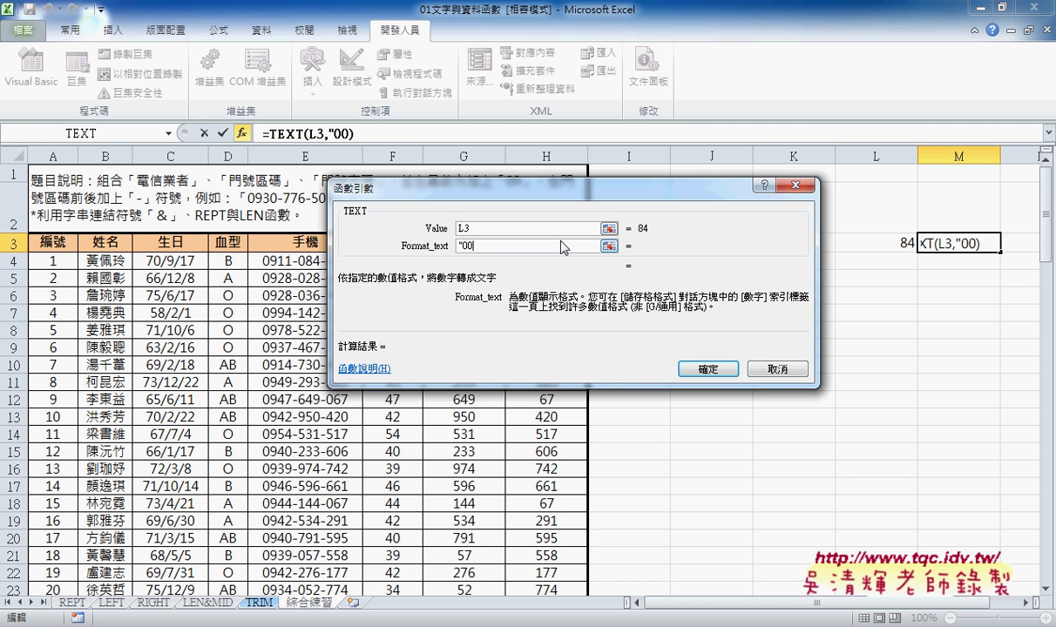
type("0")
type("\"")
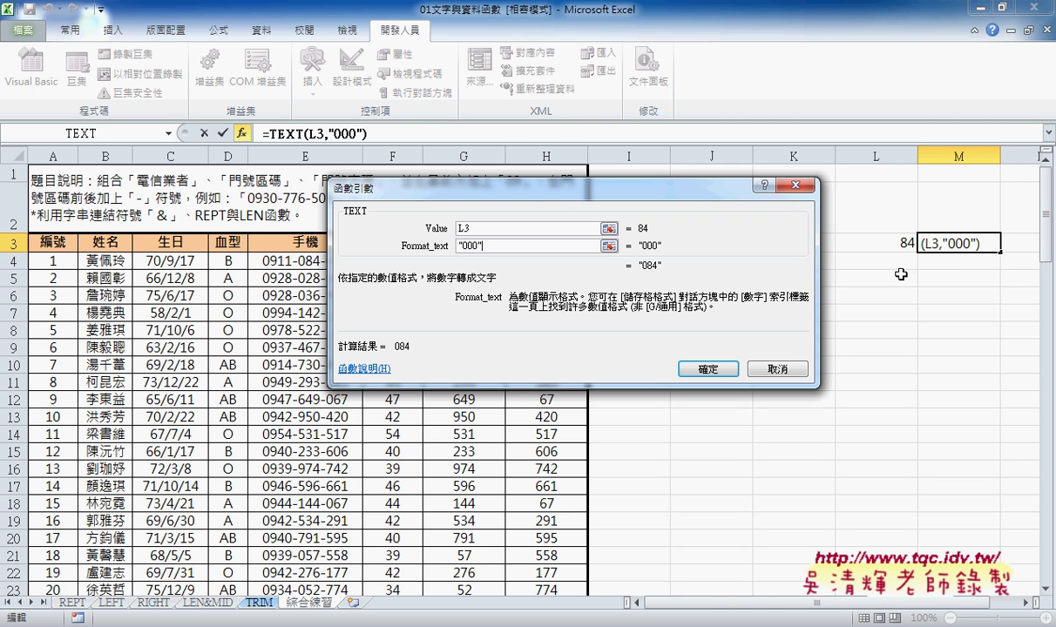
left_click(717, 373)
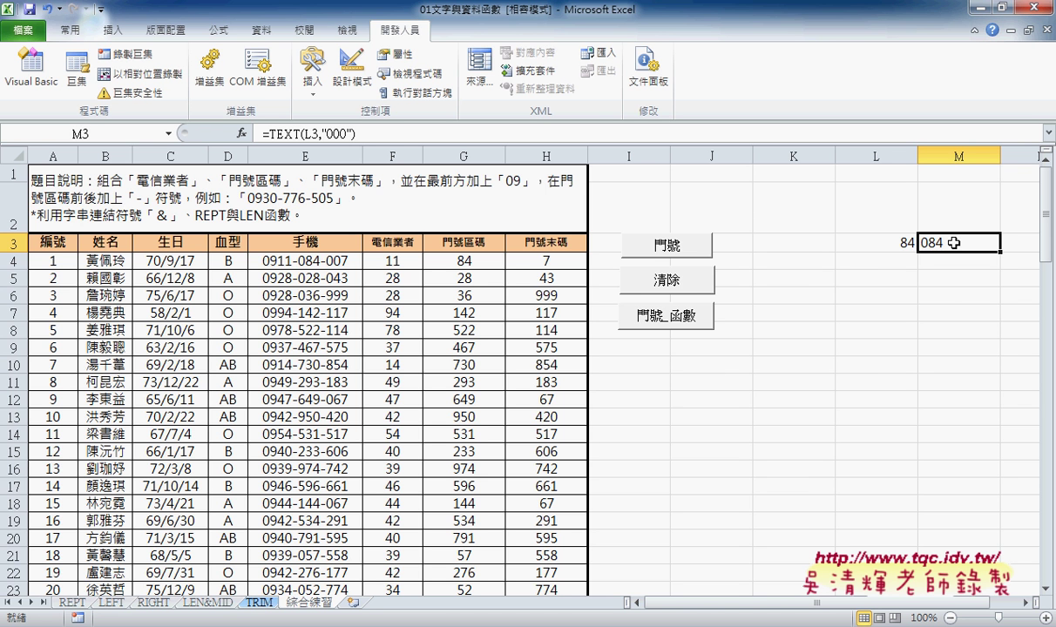
Apply the 文字 (Text) category to M3 through 儲存格格式.
right_click(954, 243)
left_click(850, 469)
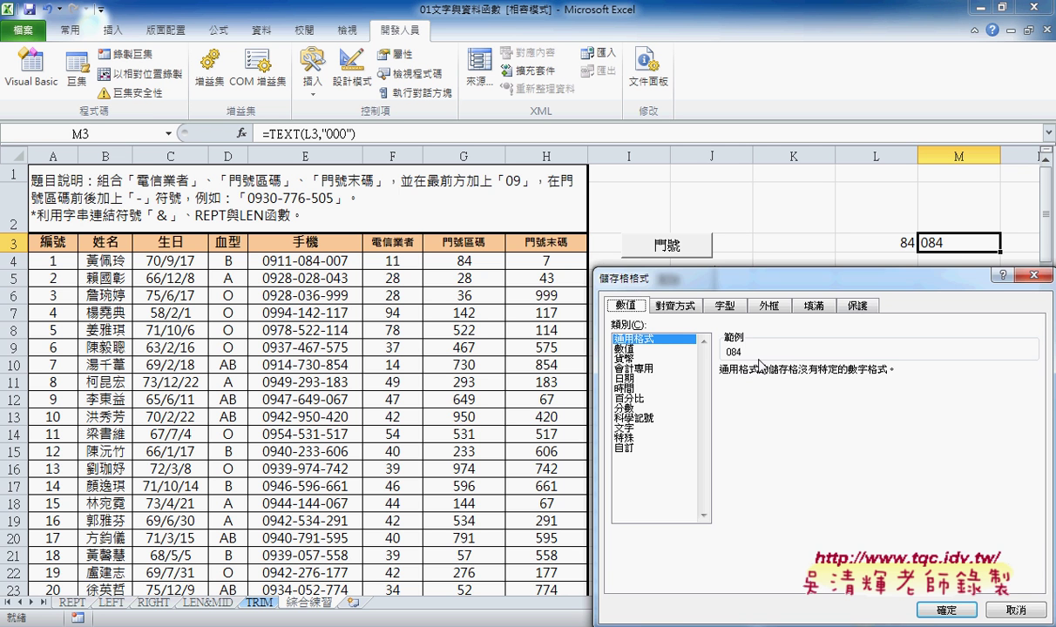
left_click_drag(767, 277, 526, 204)
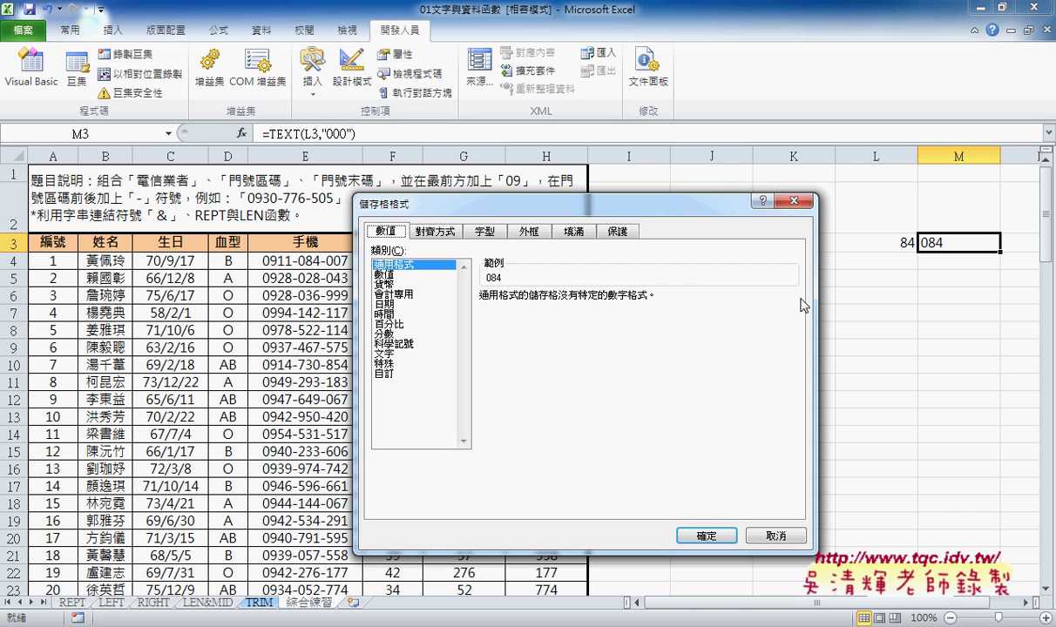
left_click(383, 353)
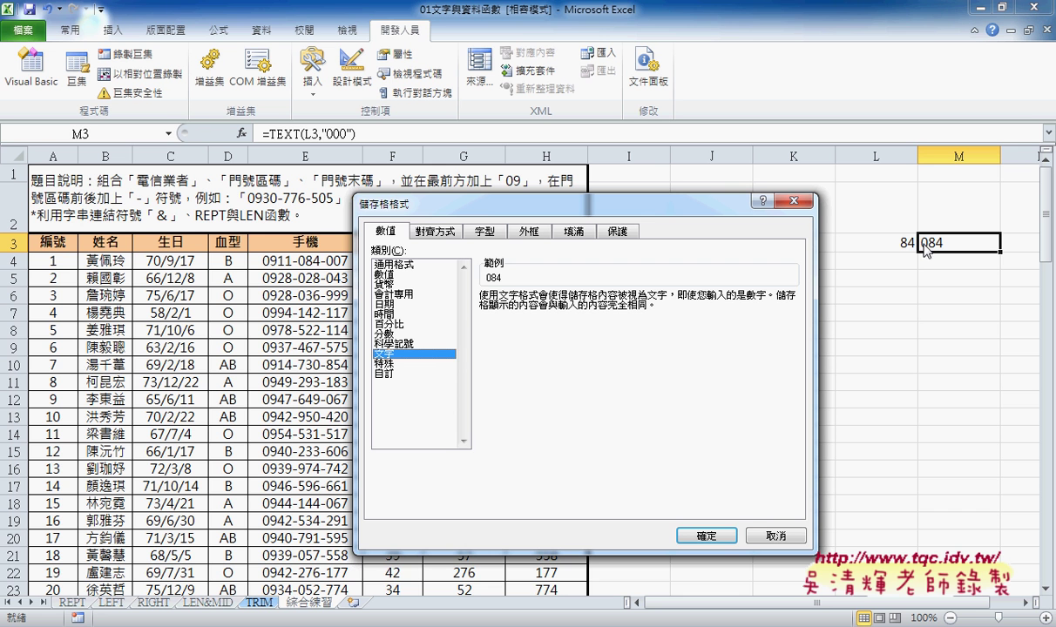
left_click(723, 537)
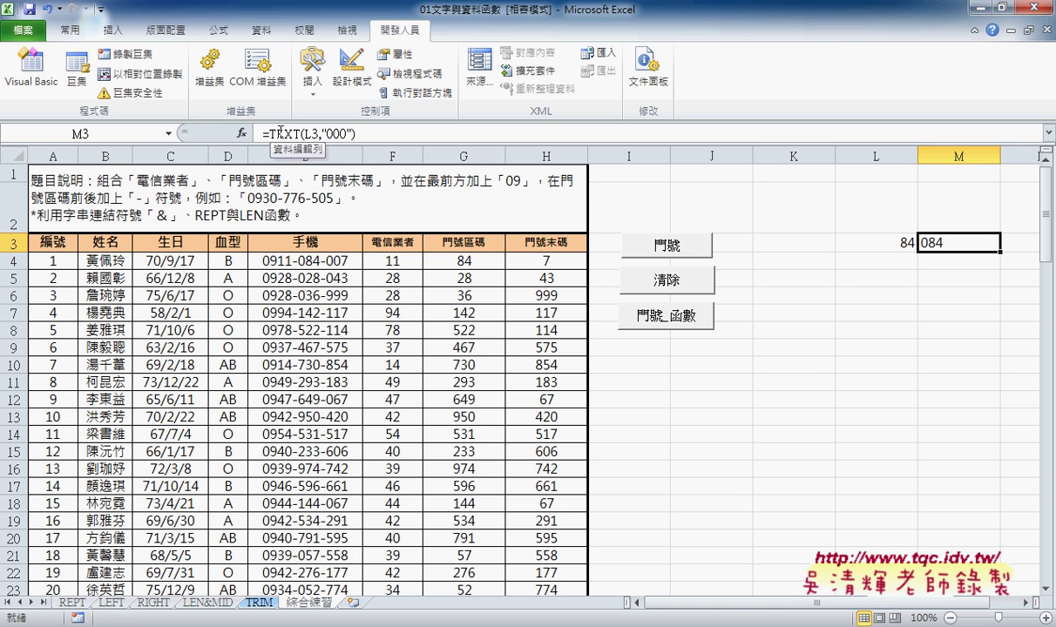
Compare the values in L3 and M3 with E4's existing phone-number formula.
left_click(836, 235)
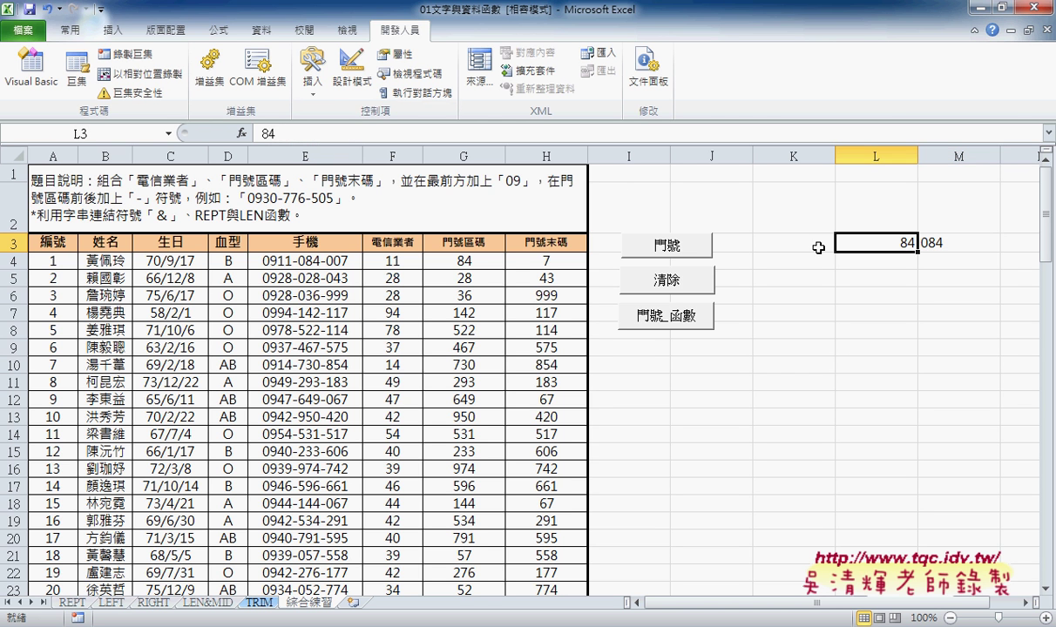
left_click(898, 234)
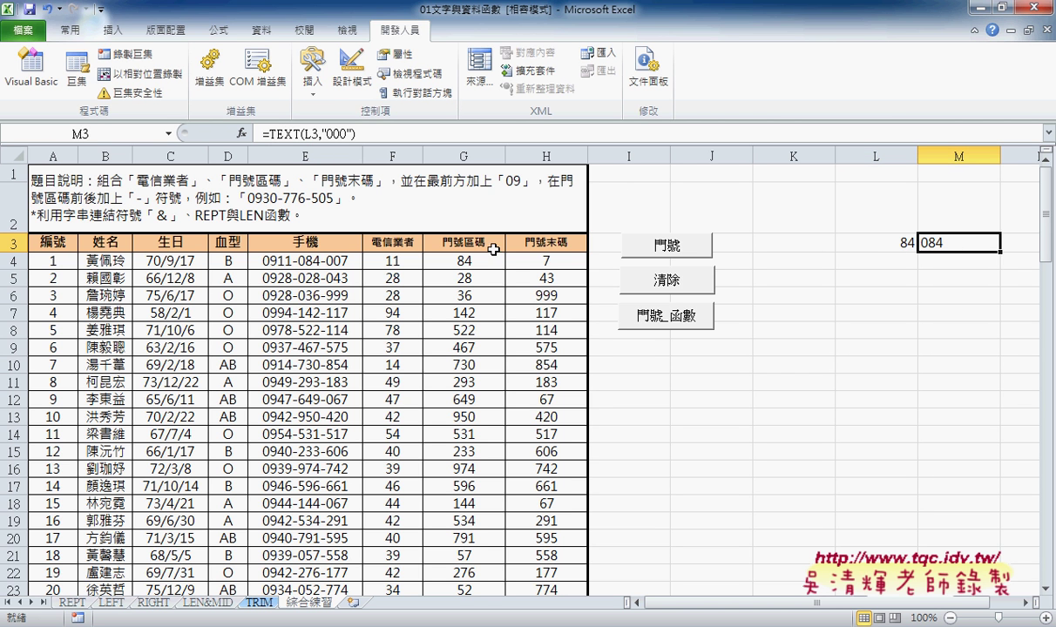
left_click(277, 262)
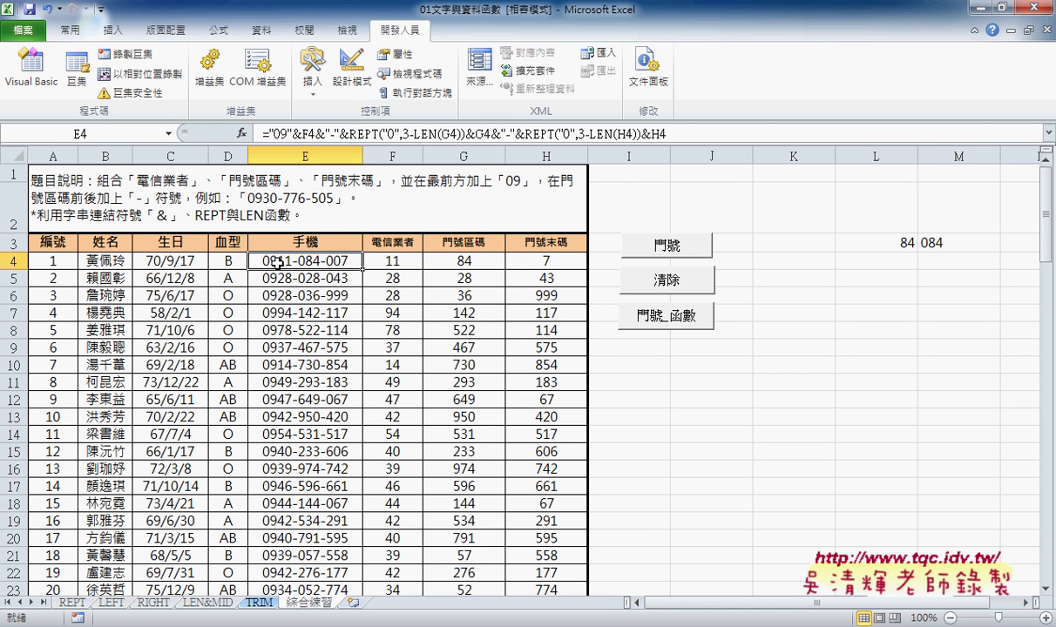
left_click(941, 243)
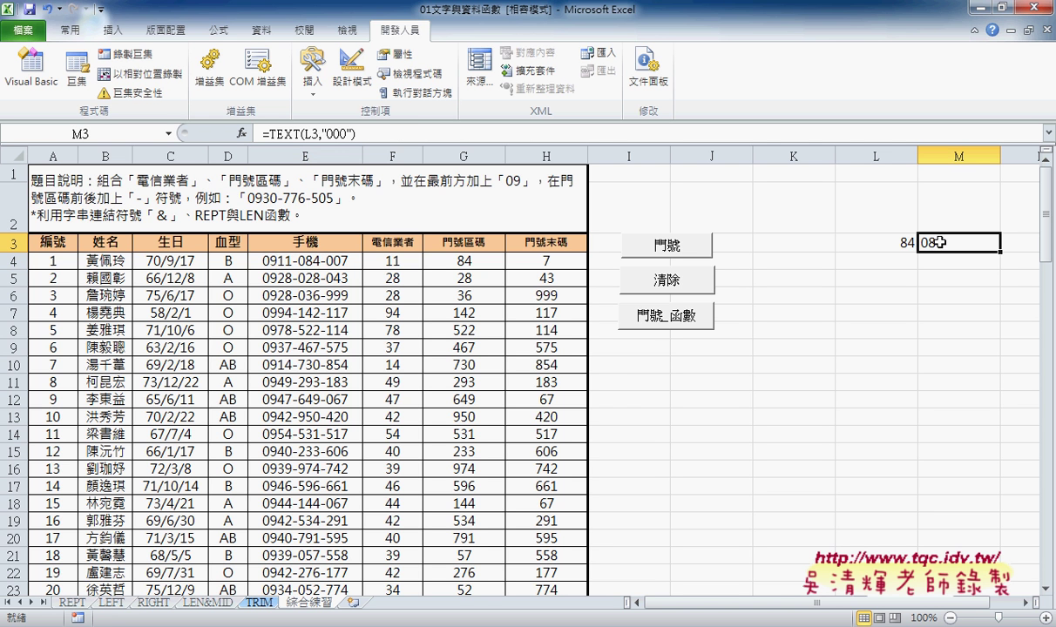
left_click(326, 263)
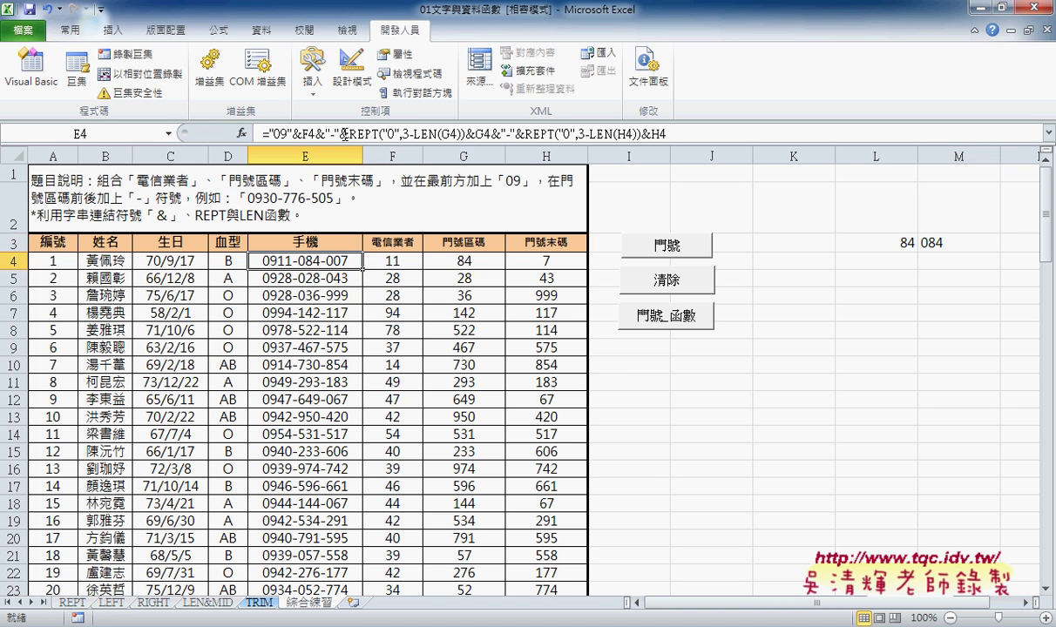
Delete the REPT parts from E4's formula, leaving ="09"&F4&"-"&.
left_click_drag(347, 133, 739, 133)
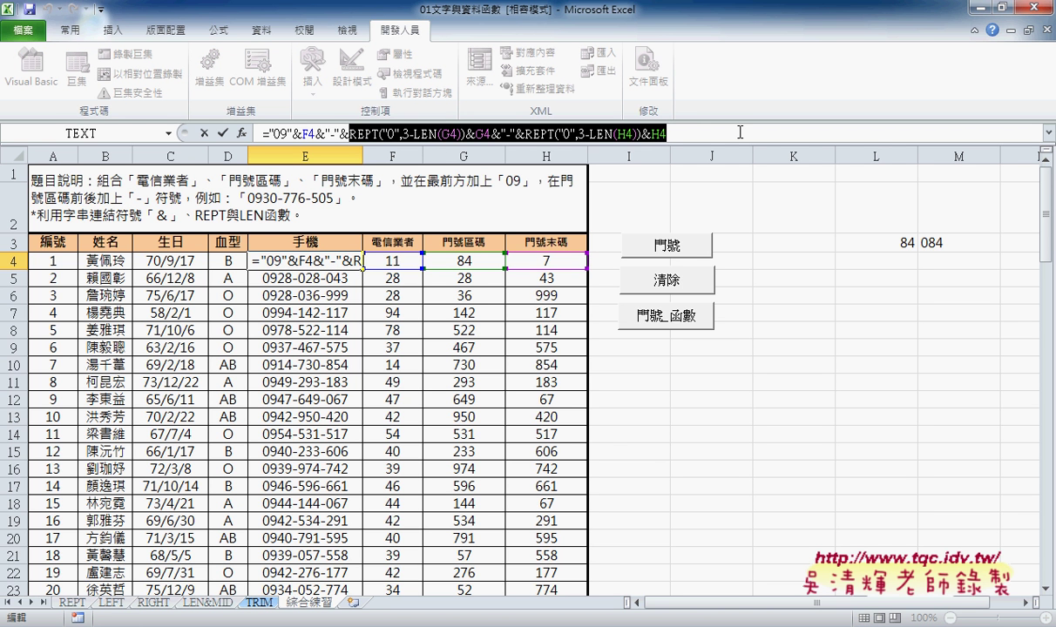
key("Delete")
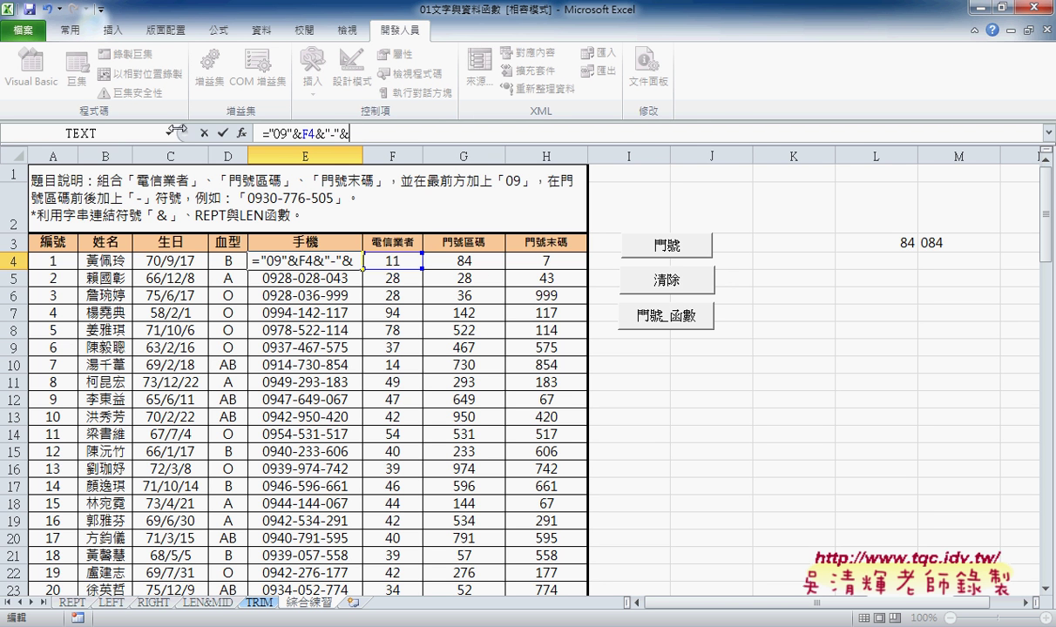
left_click(169, 134)
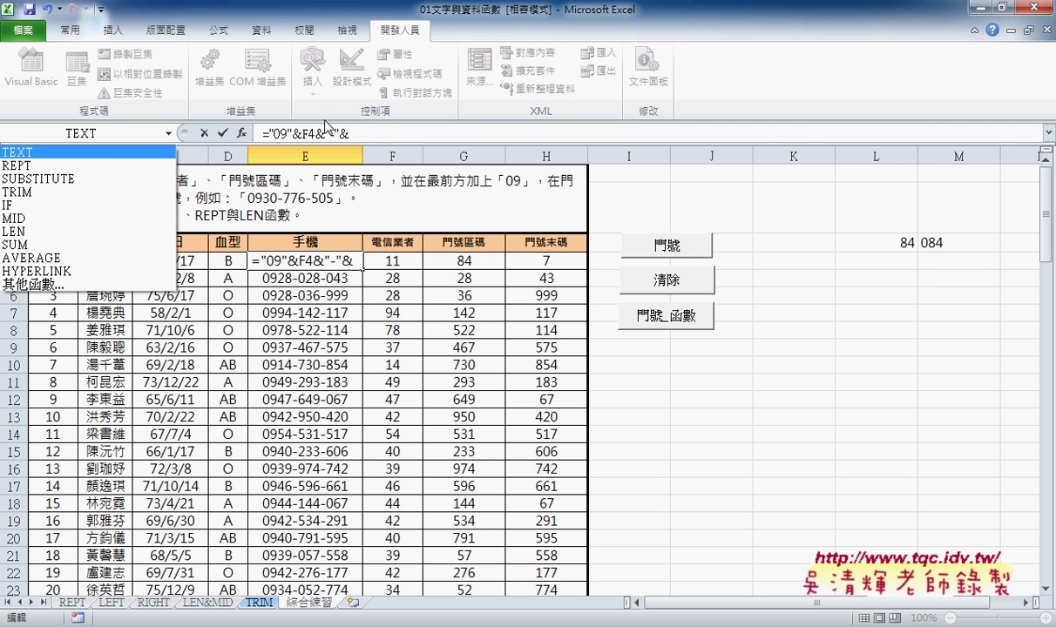
left_click(169, 135)
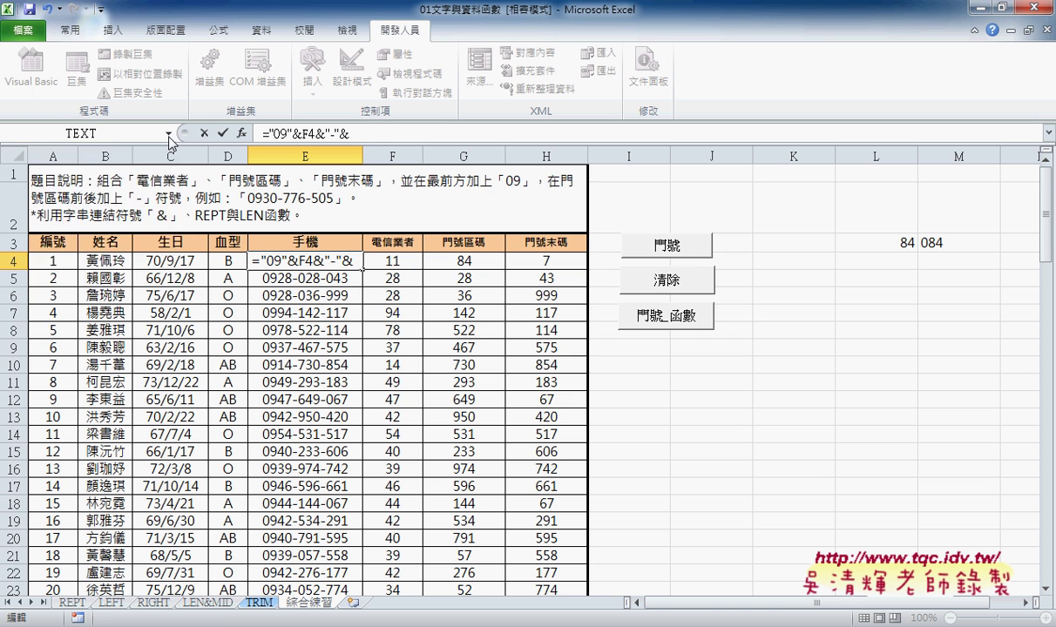
Append TEXT(G4,"000") to E4's formula from the Name Box function list.
left_click(169, 135)
left_click(135, 146)
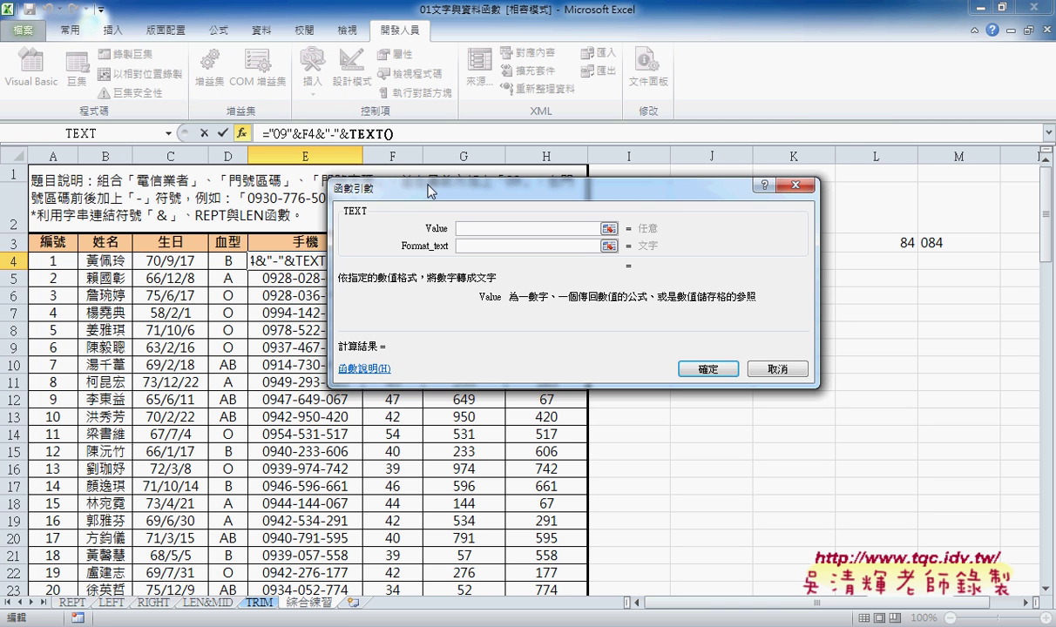
left_click_drag(429, 190, 564, 318)
left_click(479, 261)
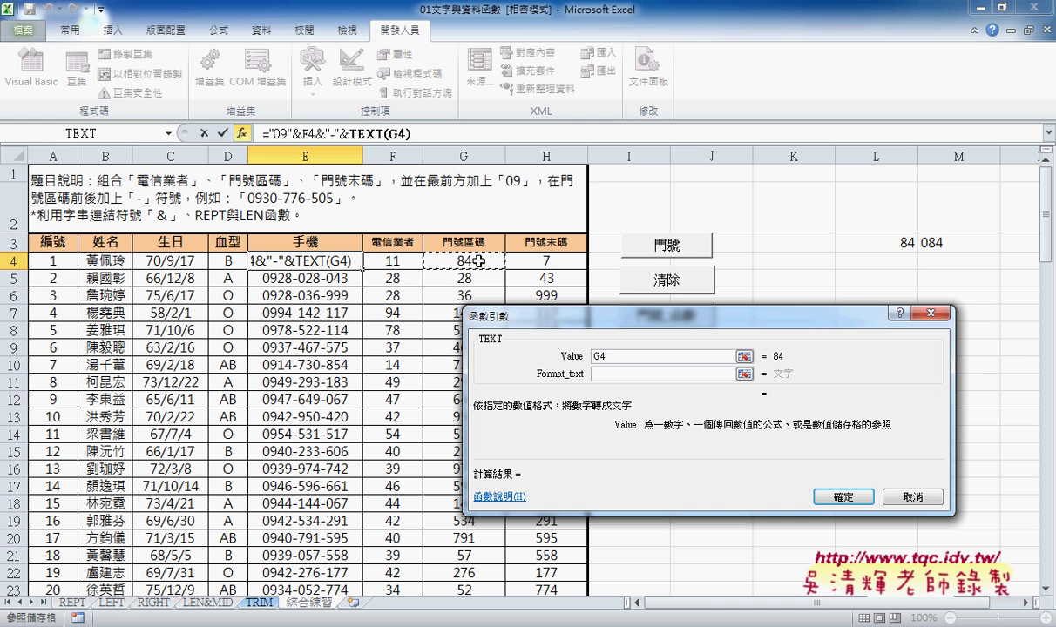
key("Tab")
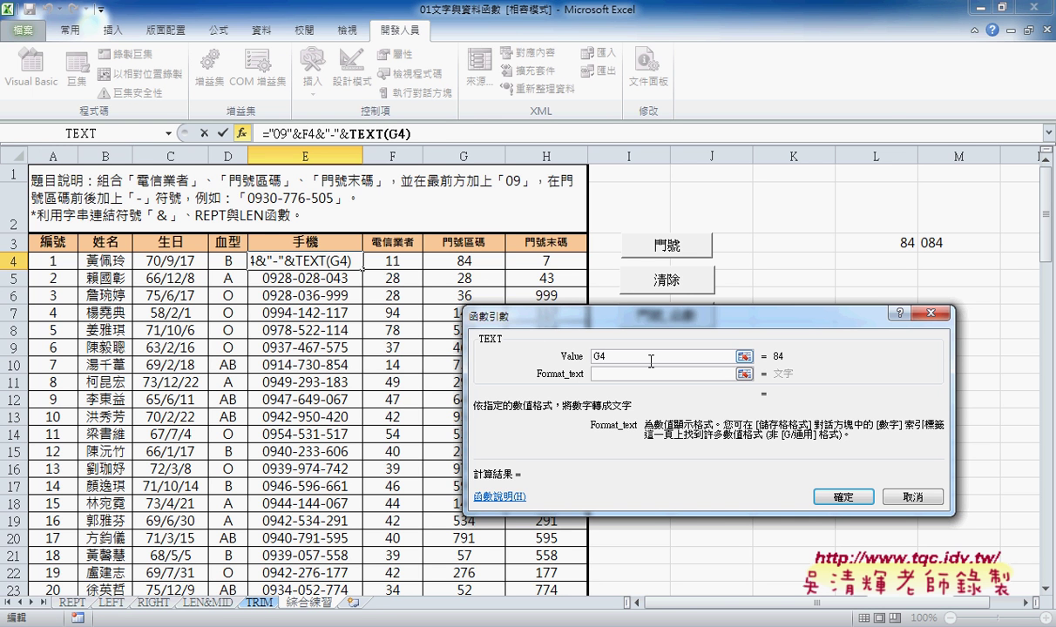
type("\"000")
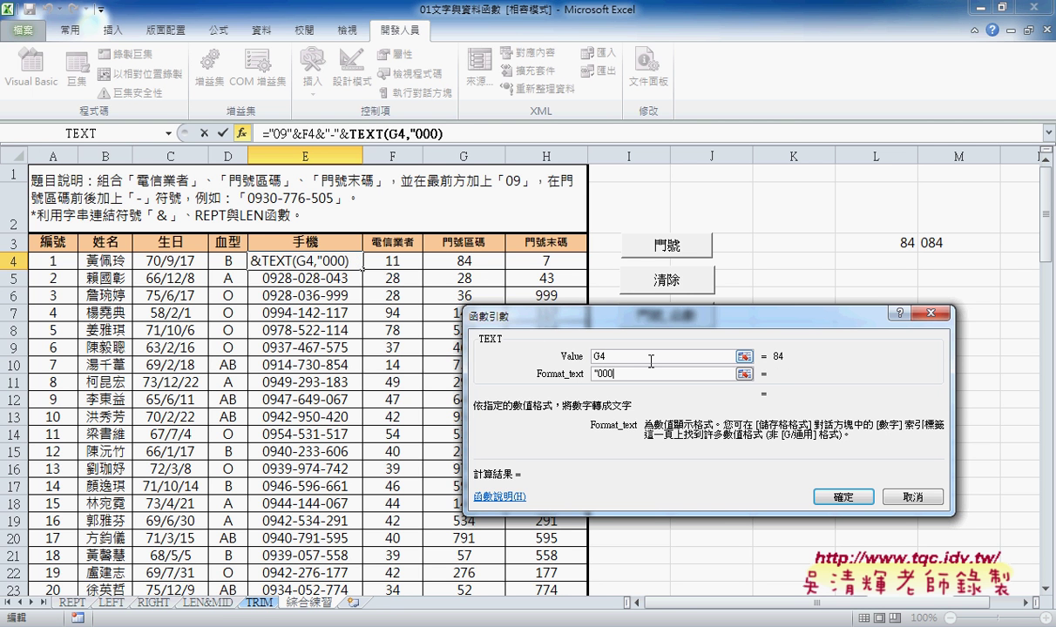
type("\"")
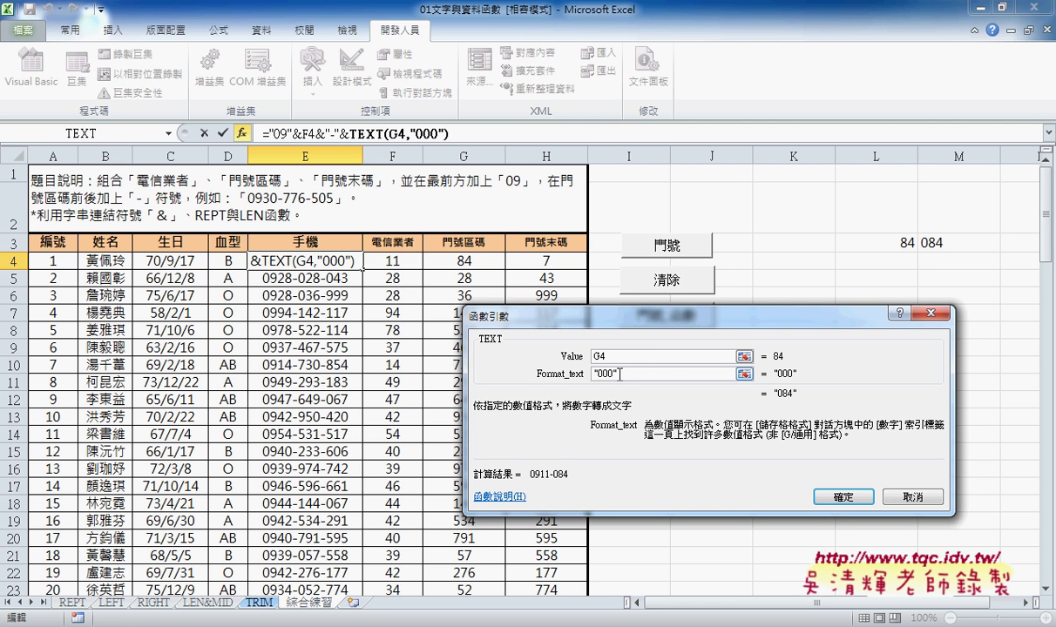
Confirm the TEXT arguments and paste a copy of &"-"&TEXT(G4,"000") at the end of E4's formula.
left_click(842, 497)
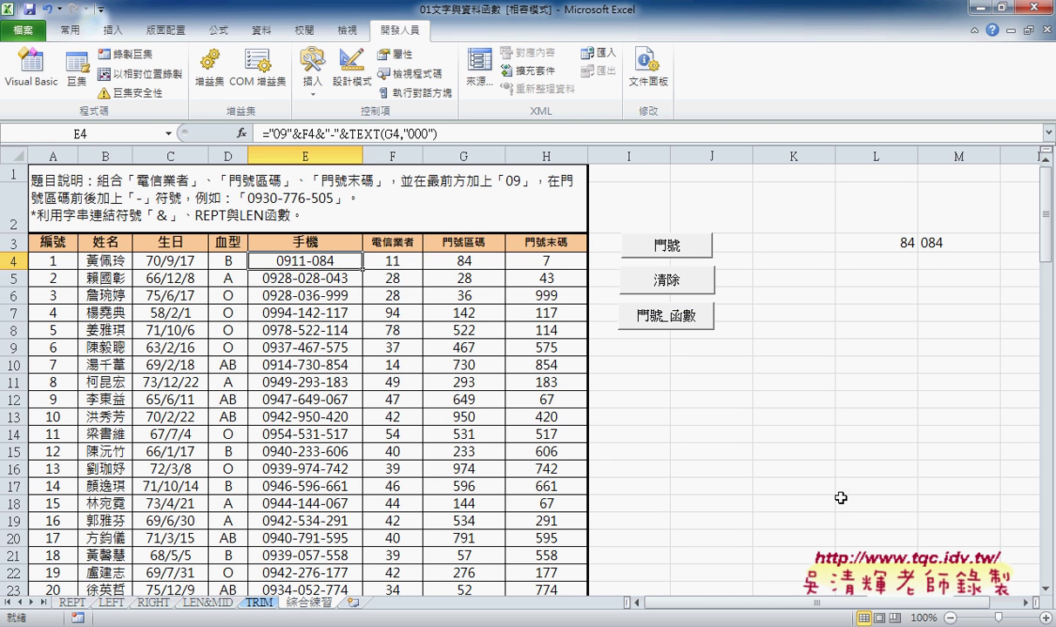
left_click(318, 132)
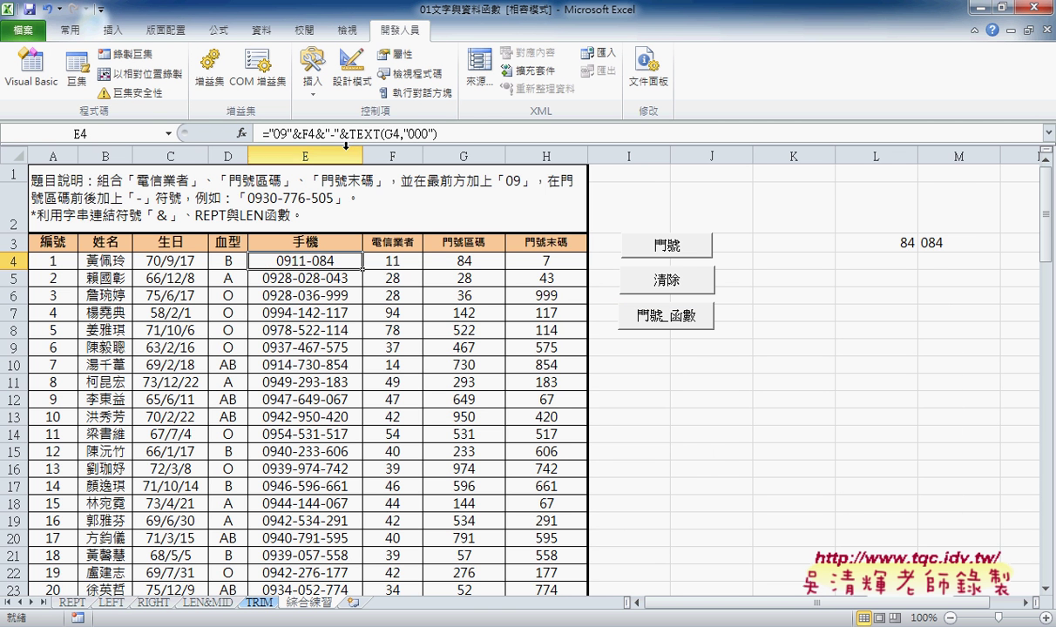
left_click_drag(316, 132, 436, 133)
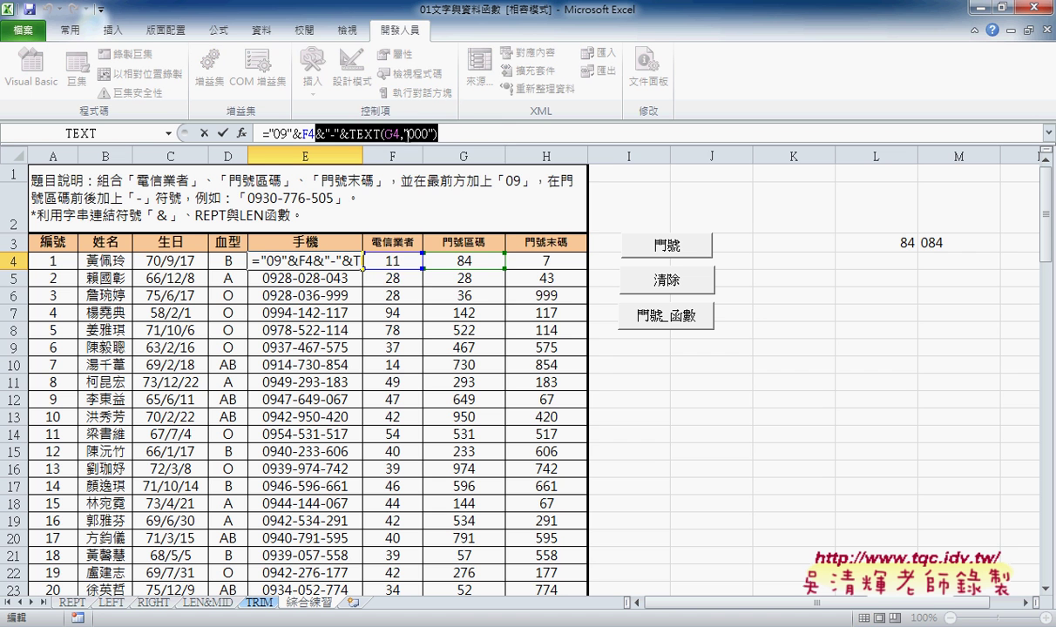
right_click(373, 133)
left_click(388, 164)
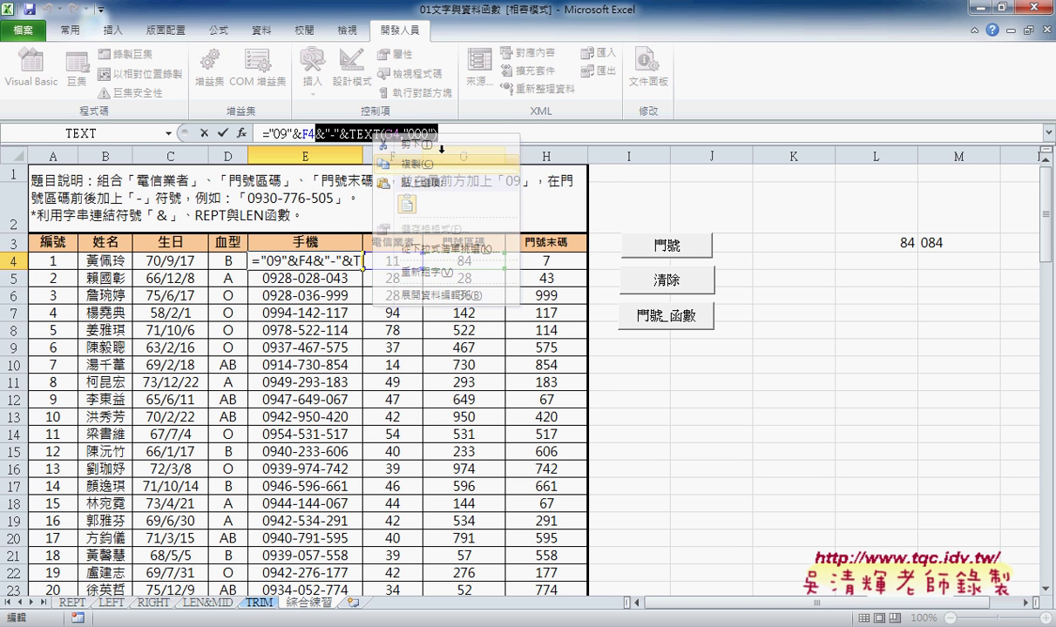
left_click(464, 135)
right_click(463, 136)
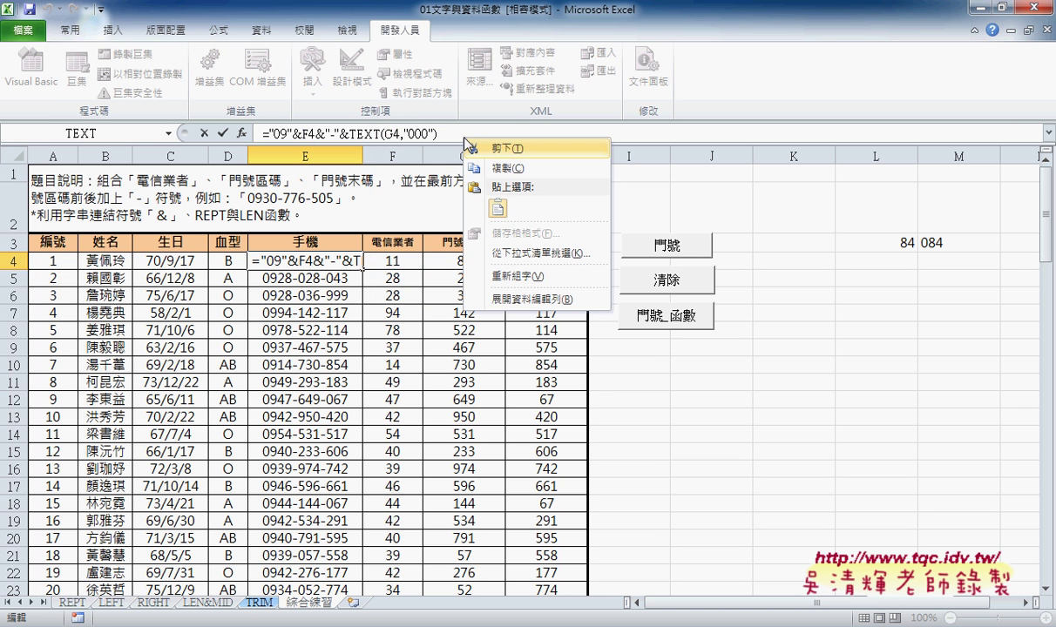
left_click(476, 196)
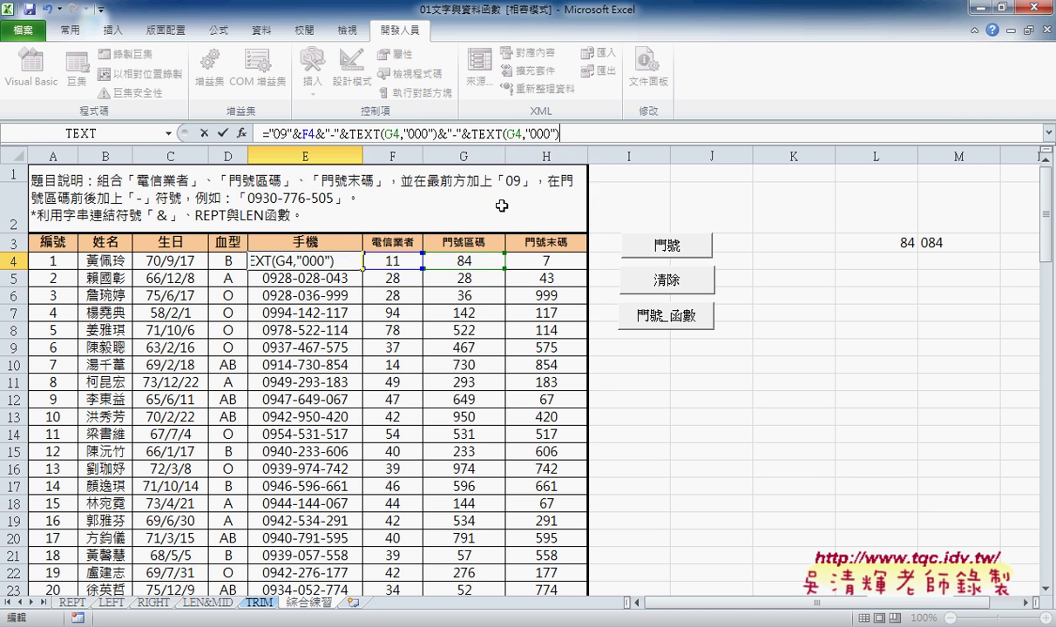
Change the copied G4 to H4, confirm the formula, and fill it down column E.
left_click(510, 133)
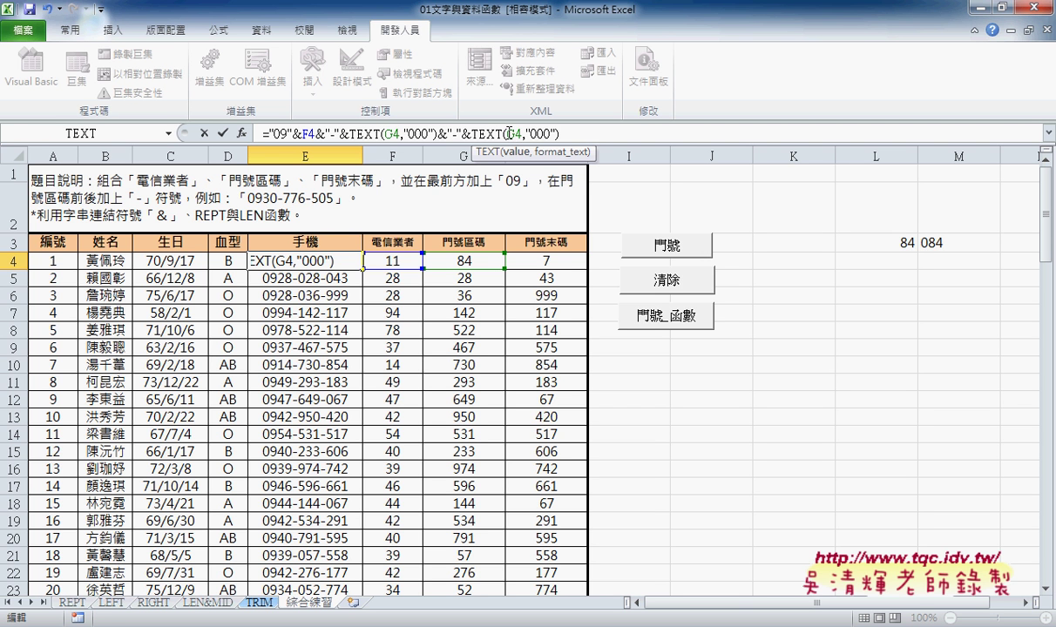
double_click(509, 133)
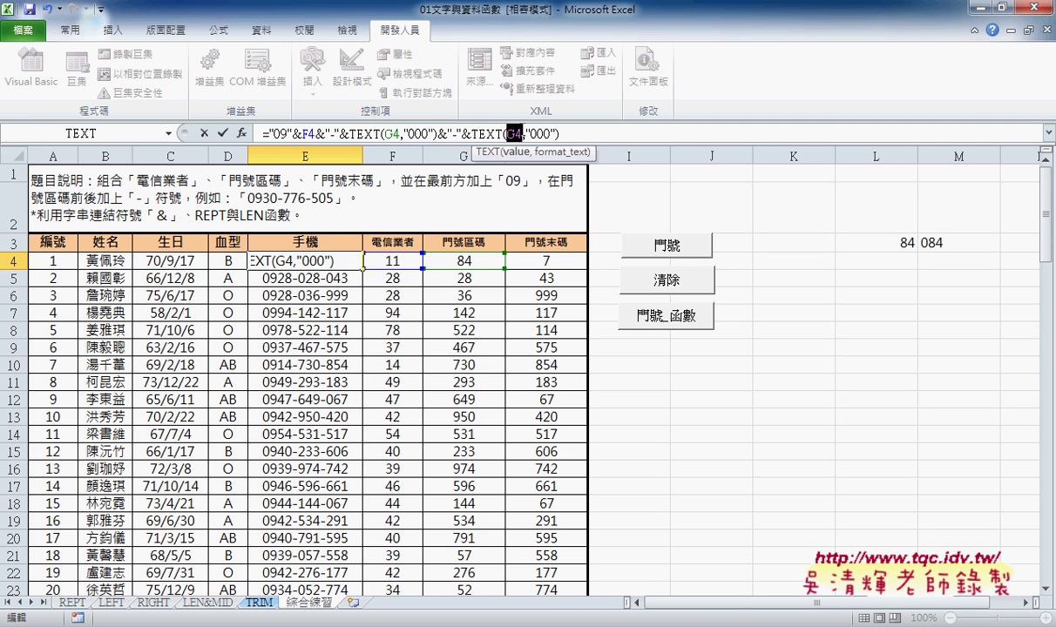
left_click(523, 257)
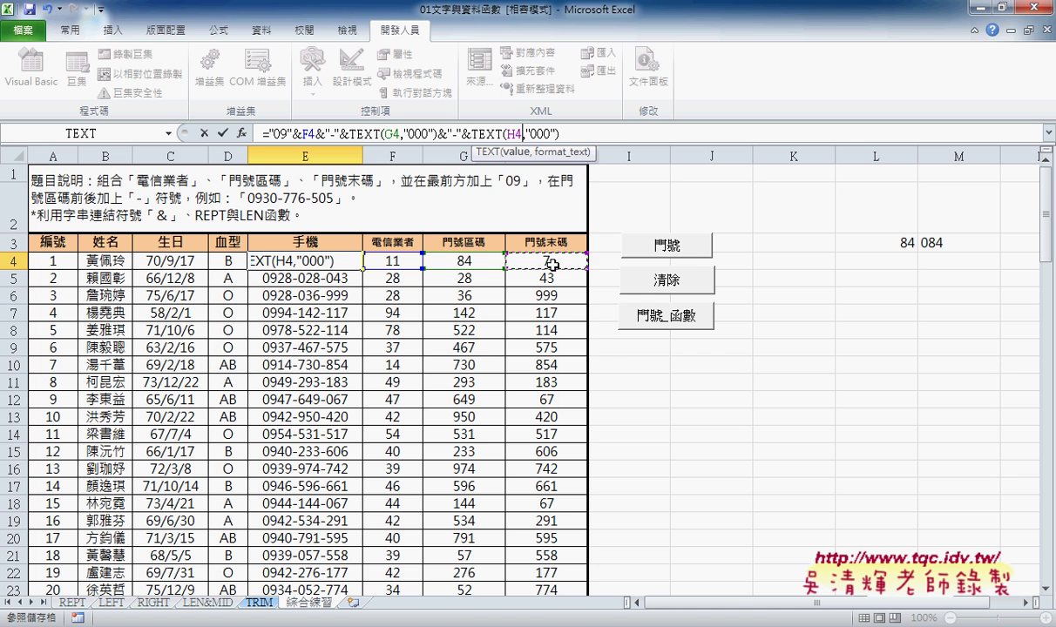
left_click(222, 134)
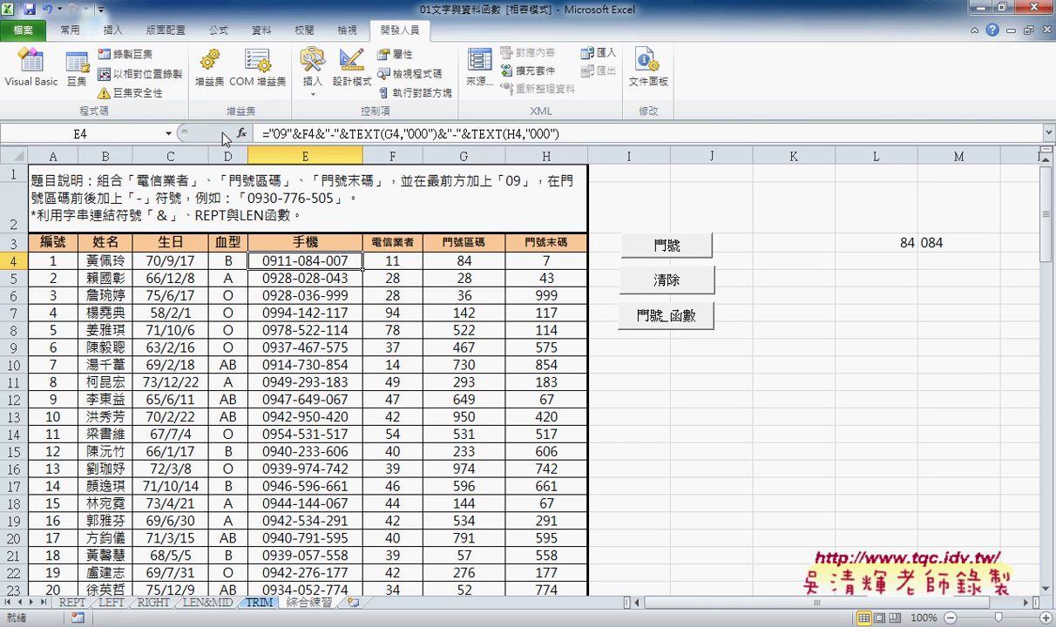
double_click(362, 269)
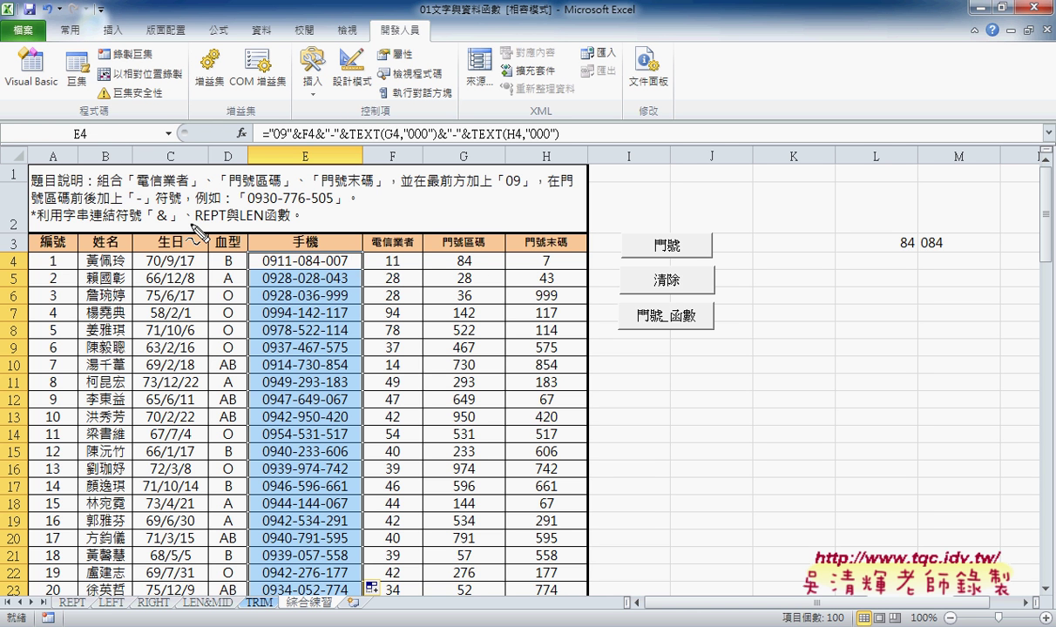
left_click_drag(192, 224, 267, 224)
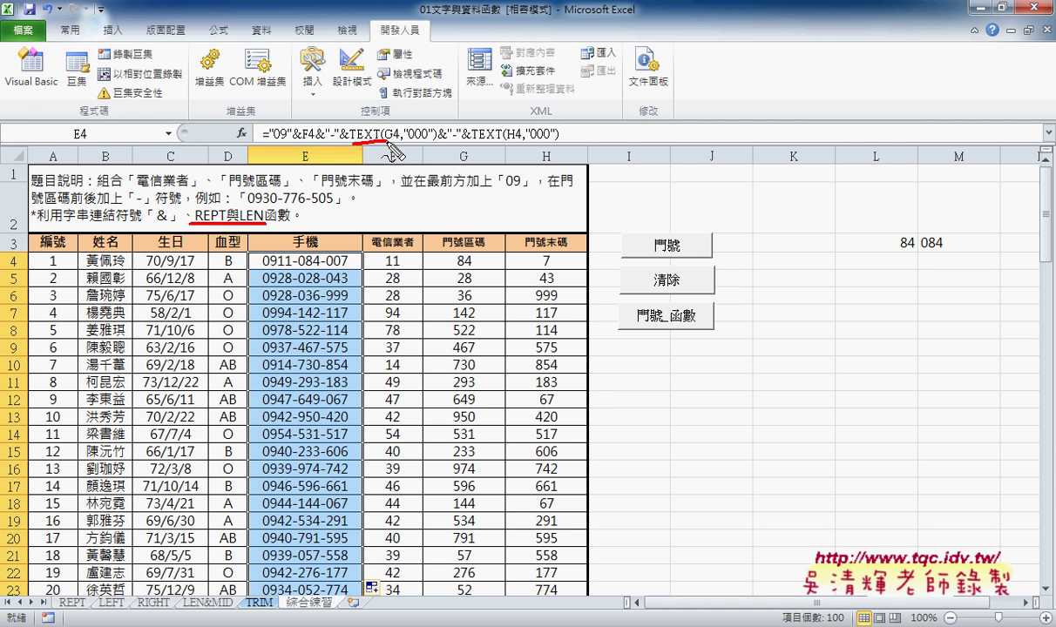
left_click_drag(387, 143, 427, 143)
key("Escape")
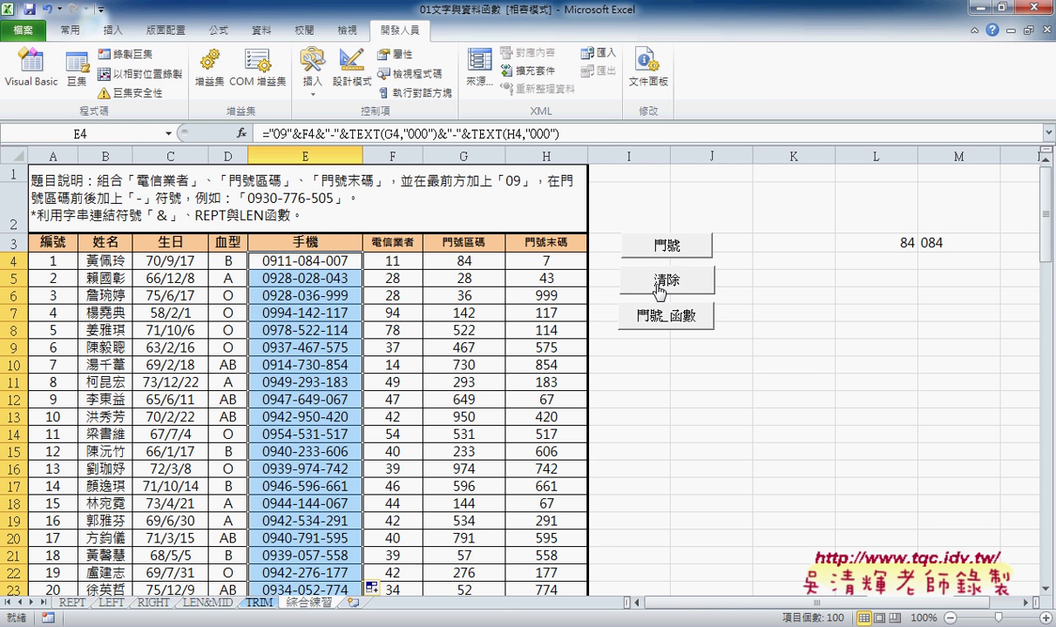
Test the 清除 and 門號 macros, then pick the user-defined 手機 function for E4.
left_click(660, 283)
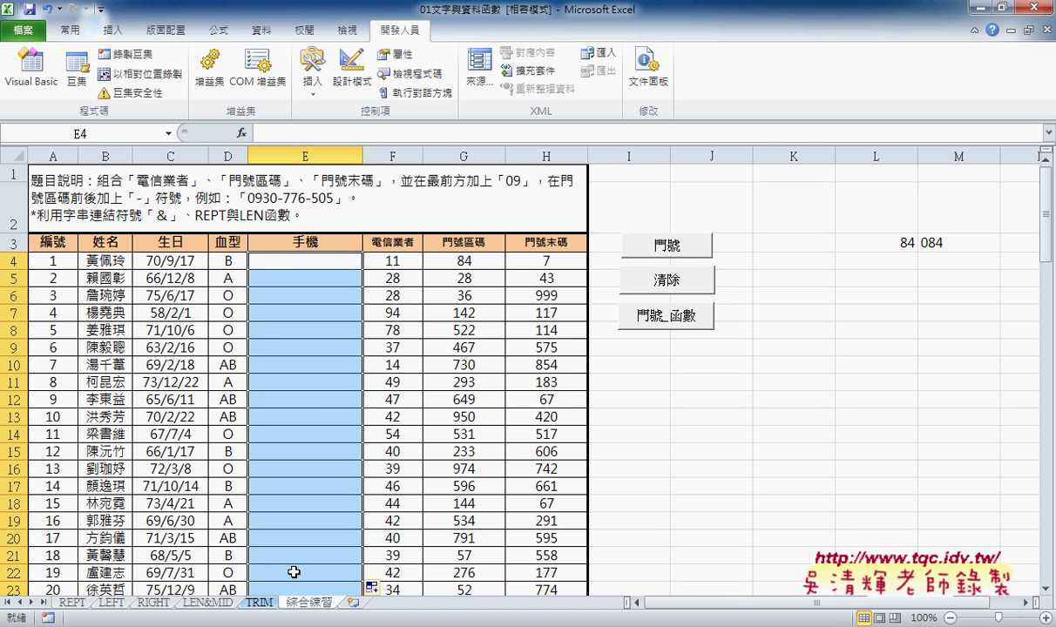
left_click(668, 248)
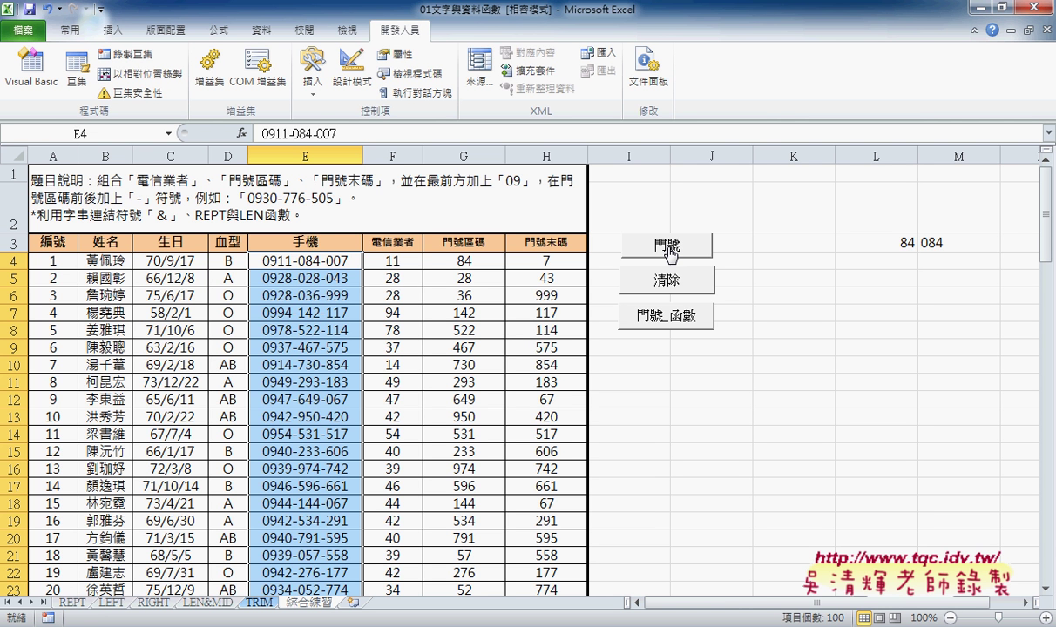
left_click(678, 287)
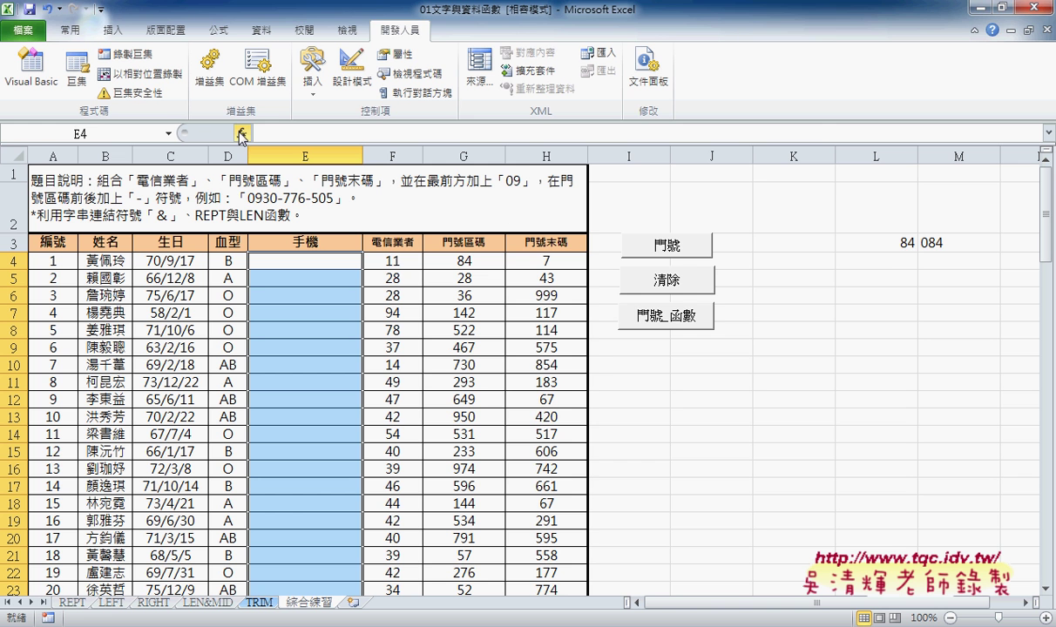
left_click(242, 135)
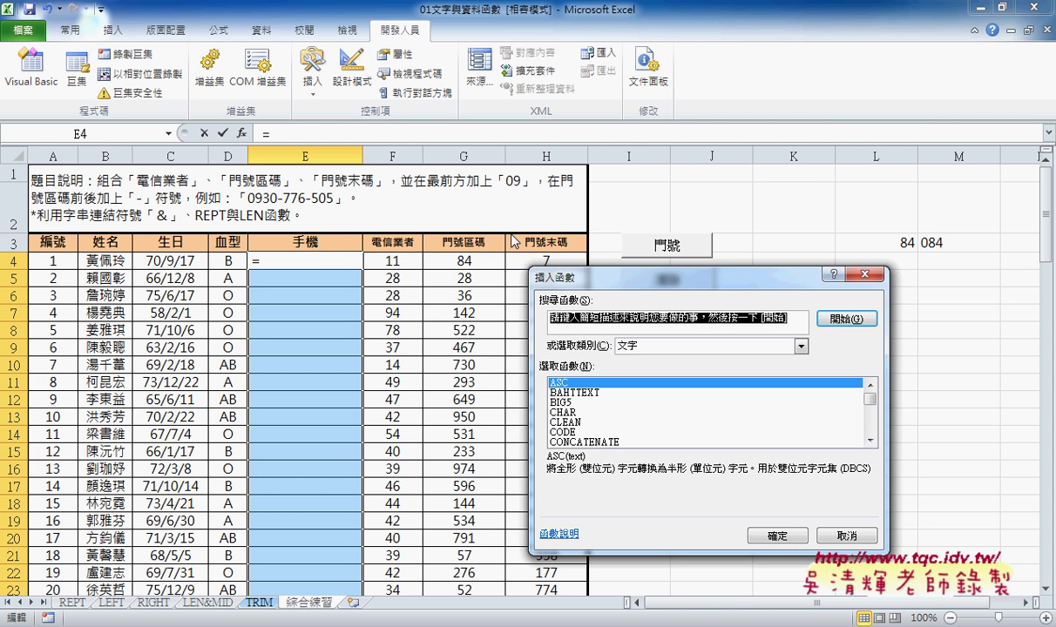
left_click_drag(558, 276, 459, 101)
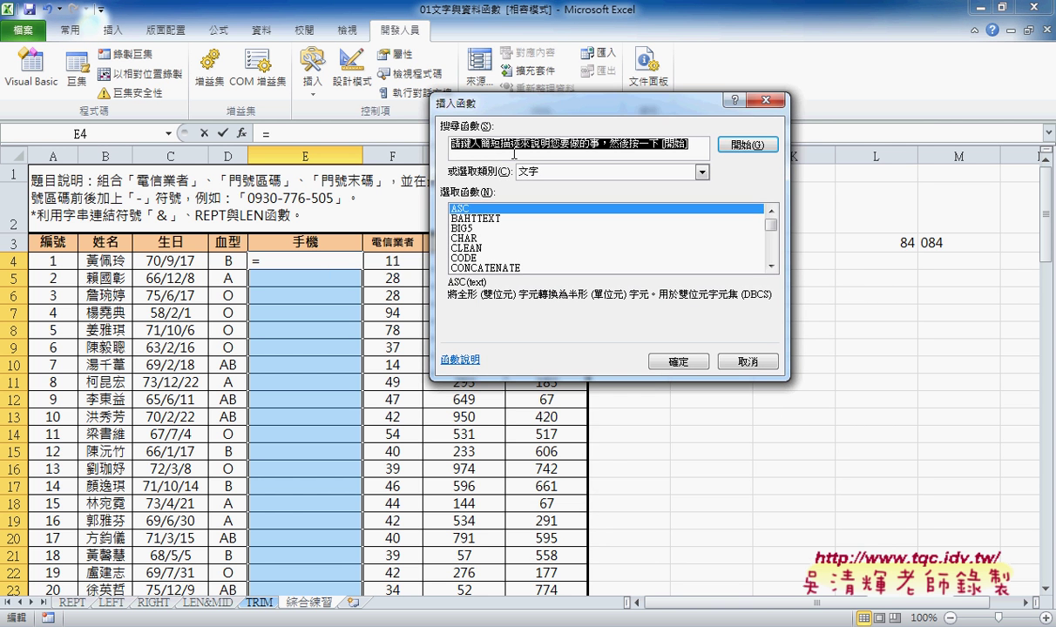
left_click(617, 172)
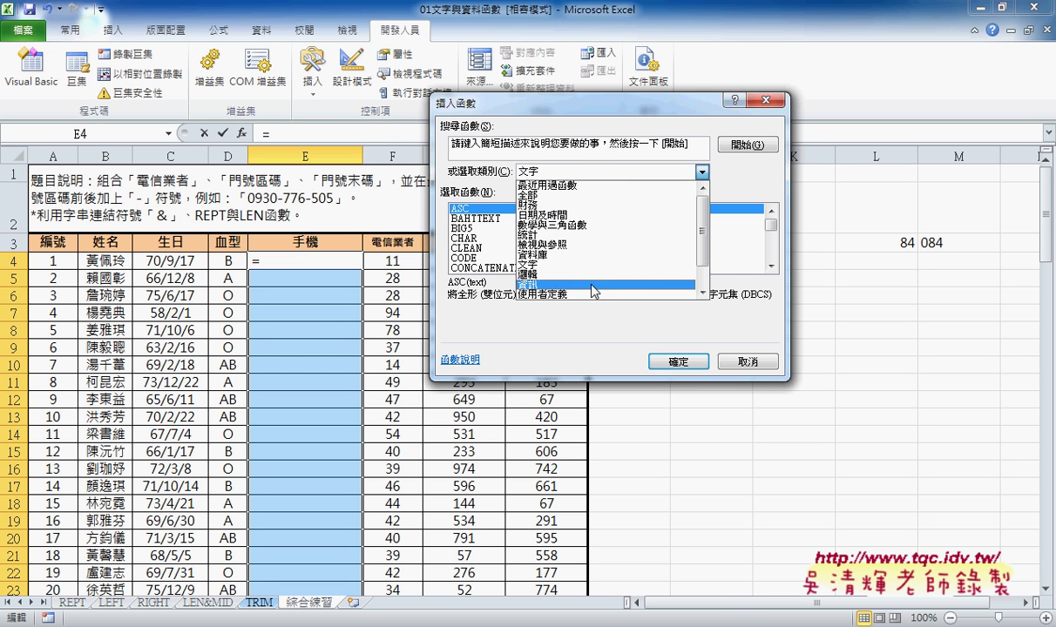
left_click(547, 294)
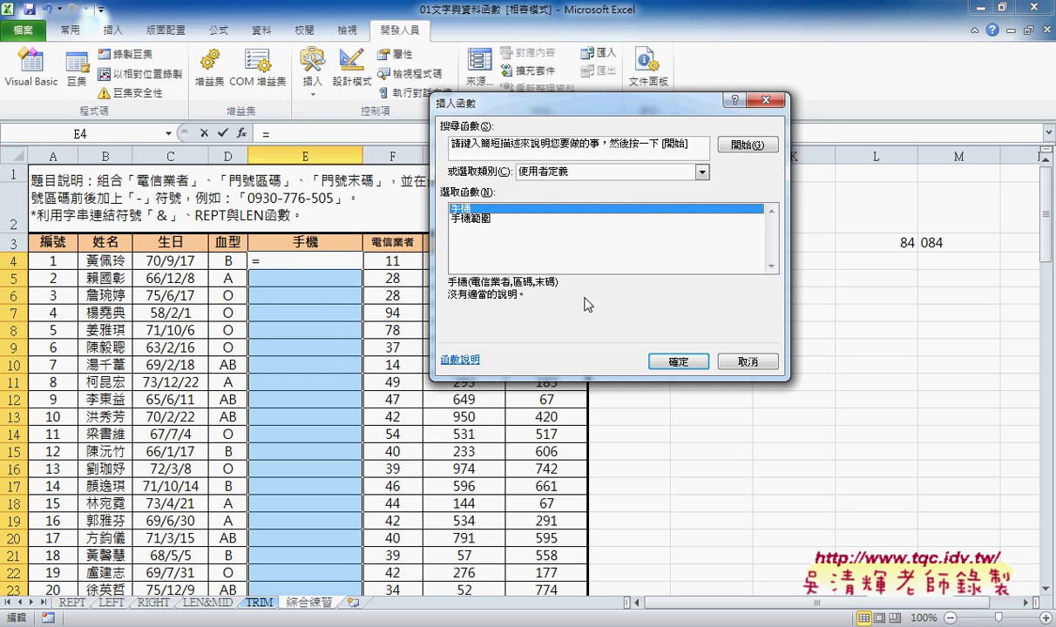
left_click(670, 360)
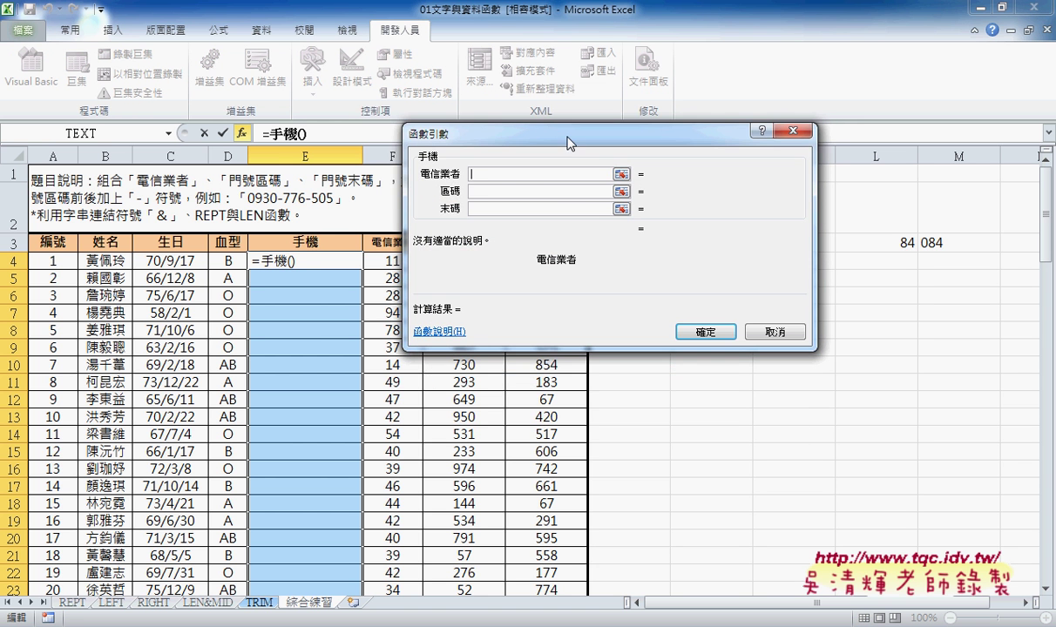
Set 手機's arguments to F4, G4 and H4, entering =手機(F4,G4,H4) in E4.
left_click_drag(537, 136, 537, 320)
left_click(373, 258)
key("Tab")
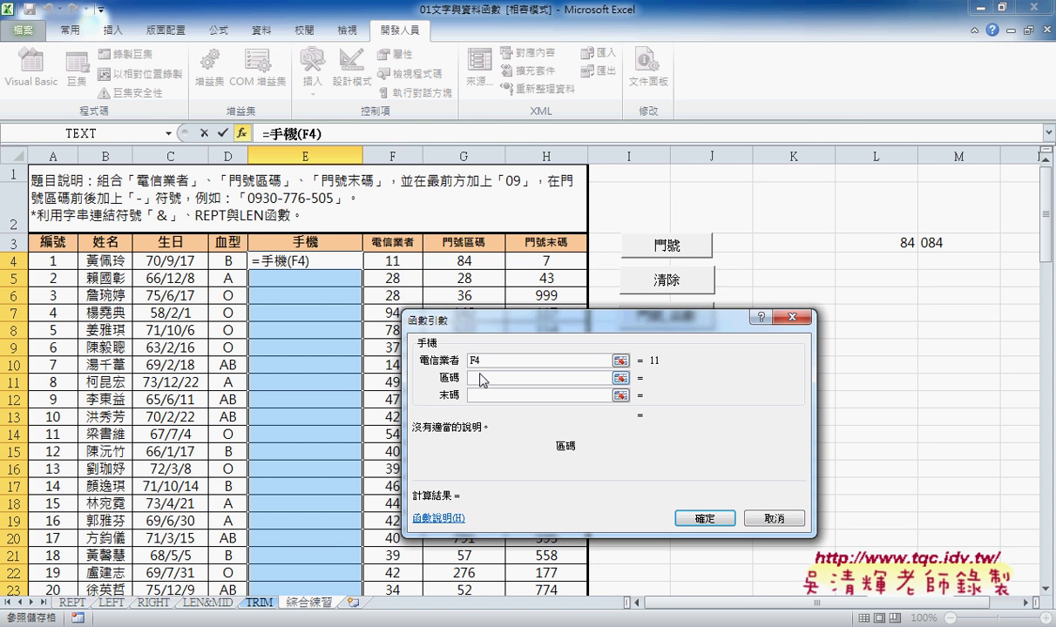
left_click(464, 261)
key("Tab")
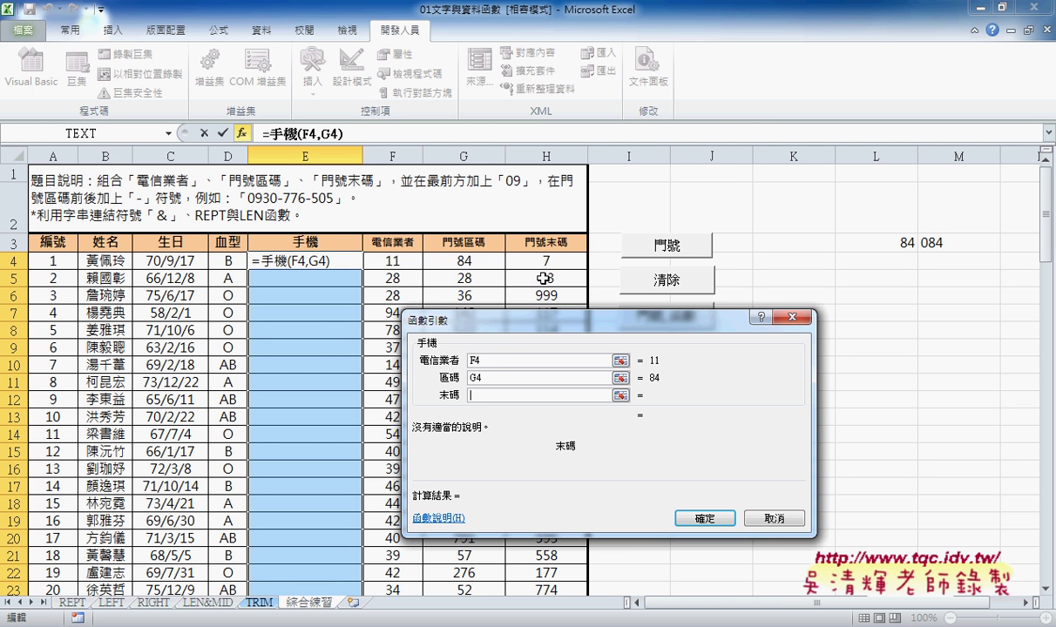
left_click(541, 261)
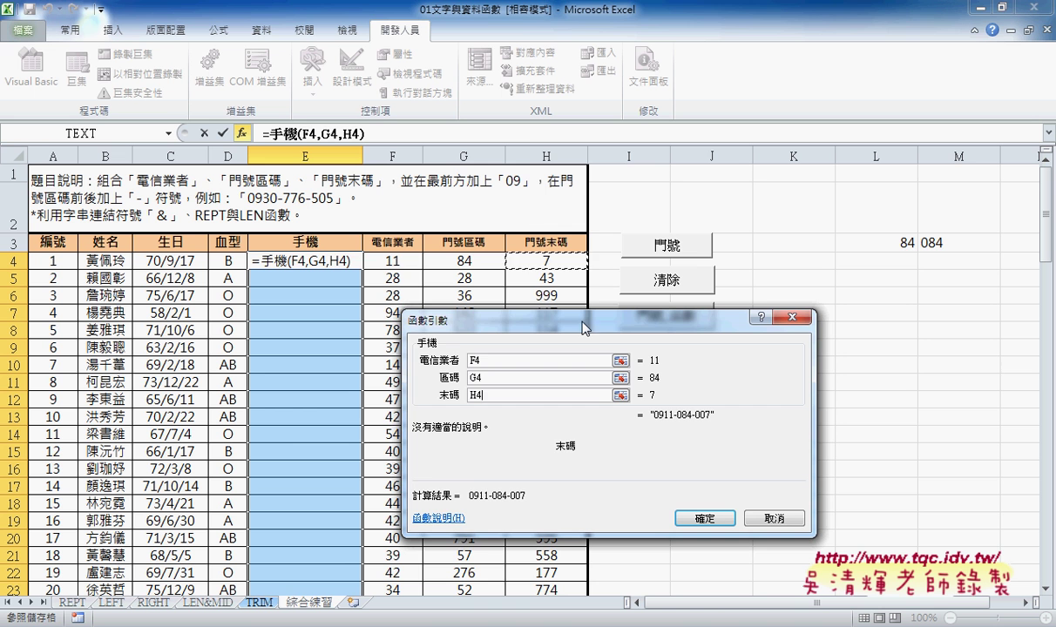
left_click(704, 517)
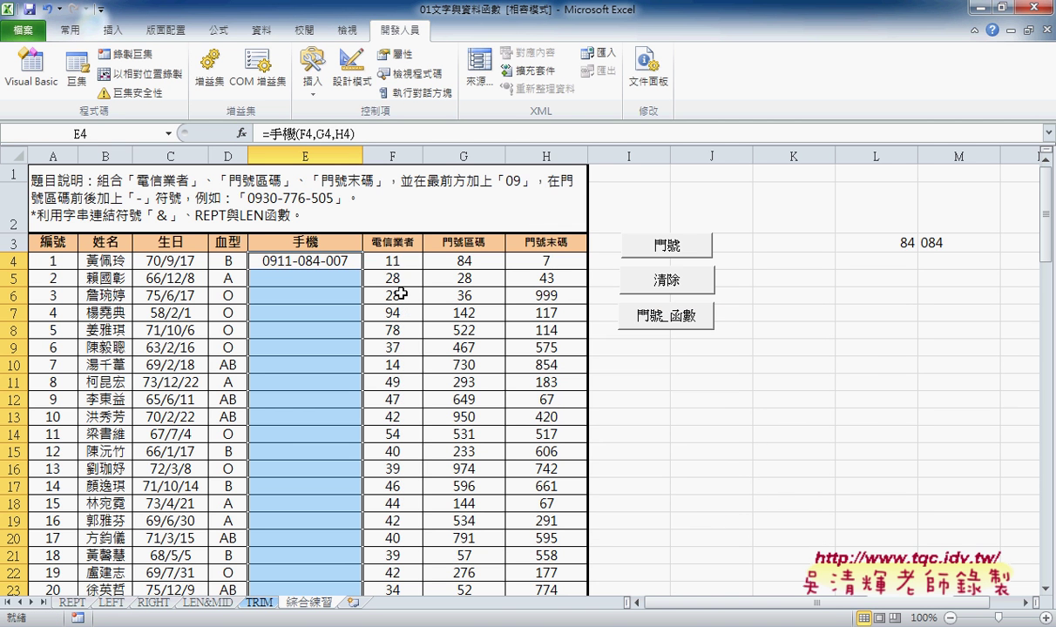
left_click(335, 261)
Fill the 手機 formula down column E, then test the 清除 and 門號 macros.
double_click(363, 269)
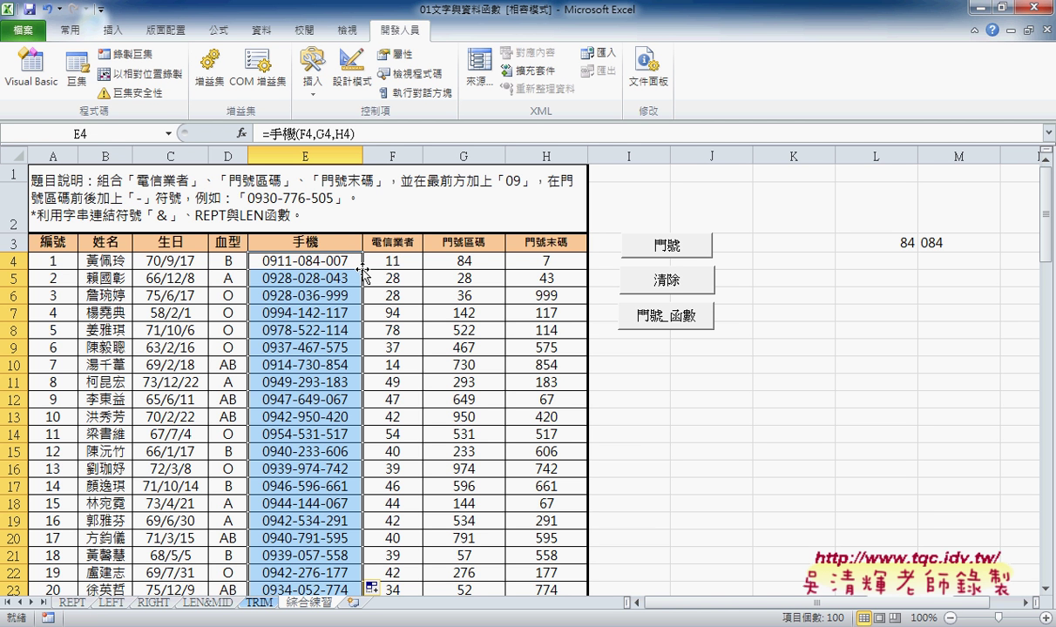
left_click(662, 291)
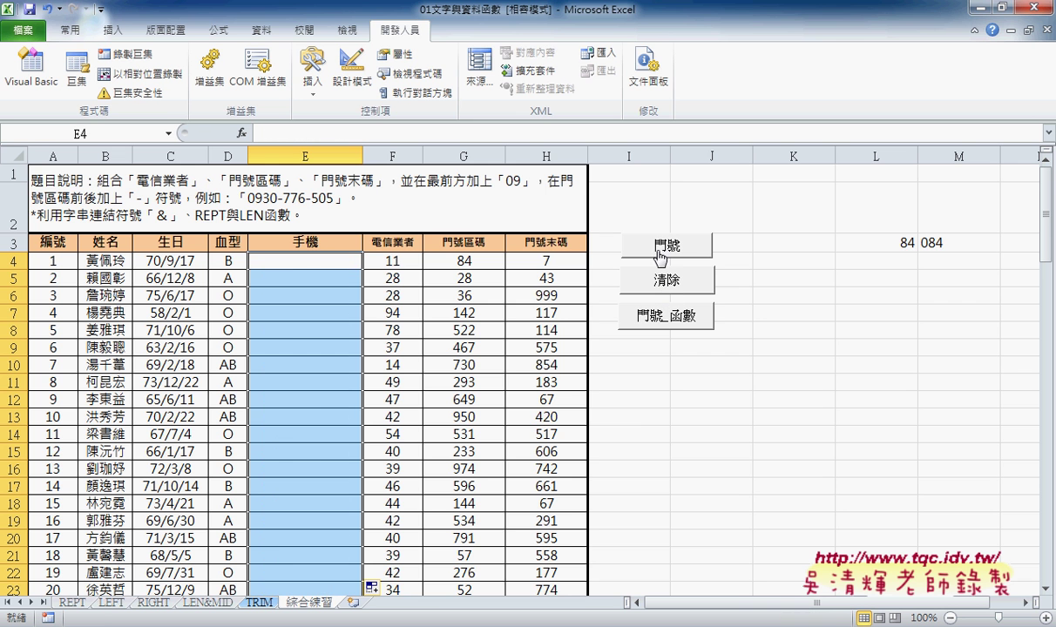
left_click(665, 247)
Clear column E with 清除 and open Insert Function for E4.
left_click(300, 260)
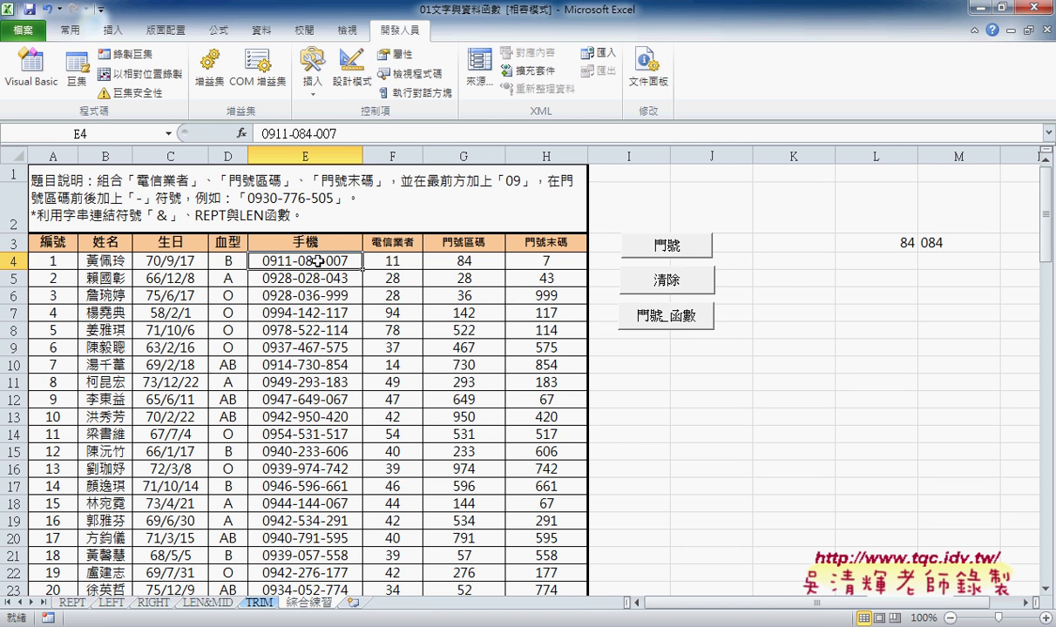
left_click(243, 135)
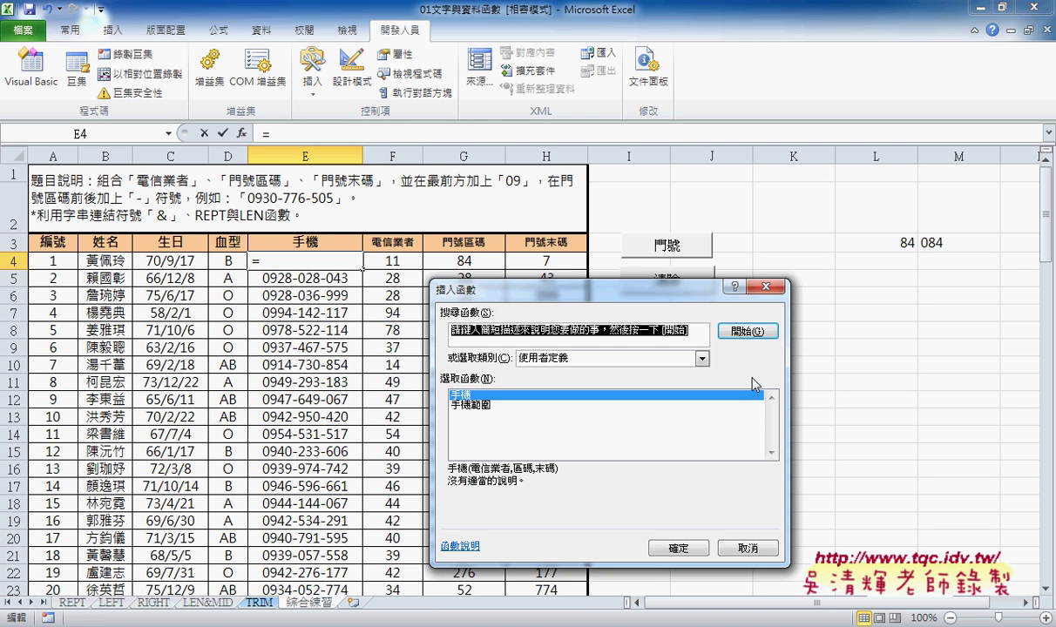
key("Escape")
left_click(664, 283)
left_click(241, 134)
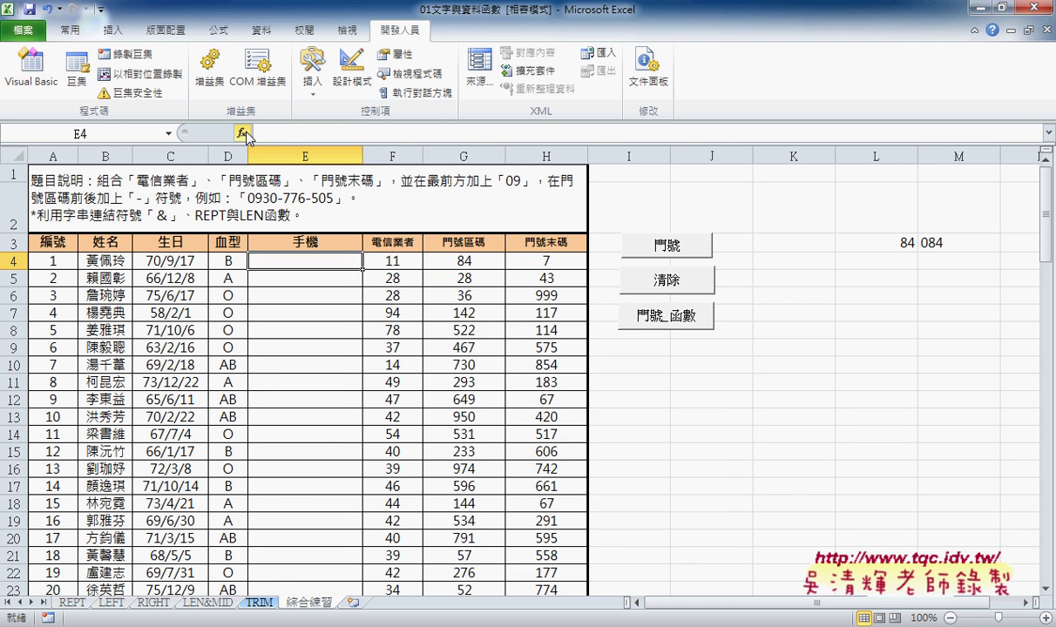
left_click_drag(485, 280, 398, 263)
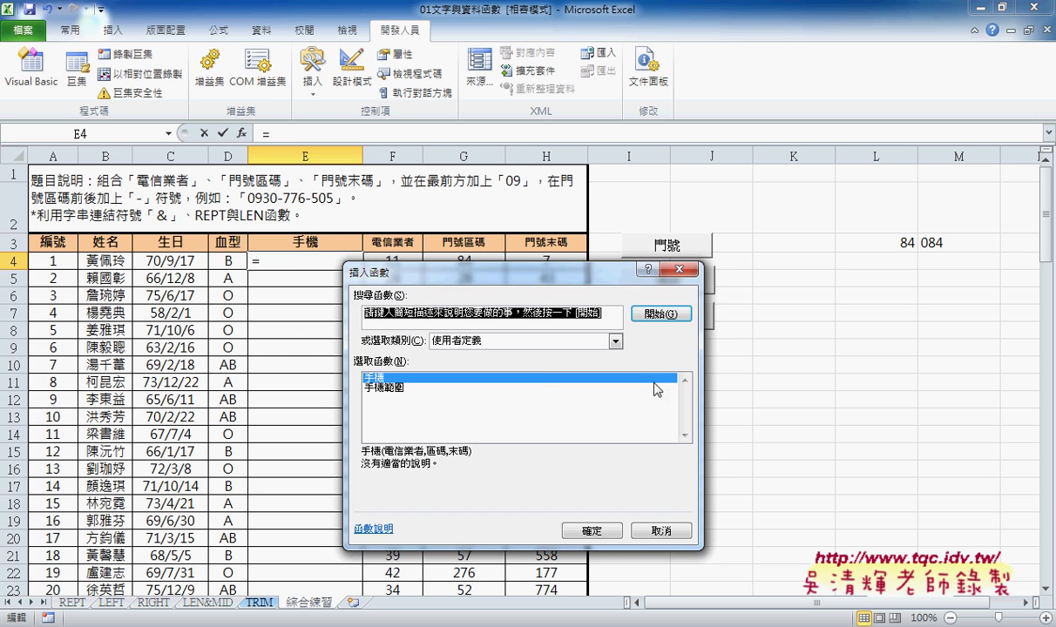
left_click(597, 532)
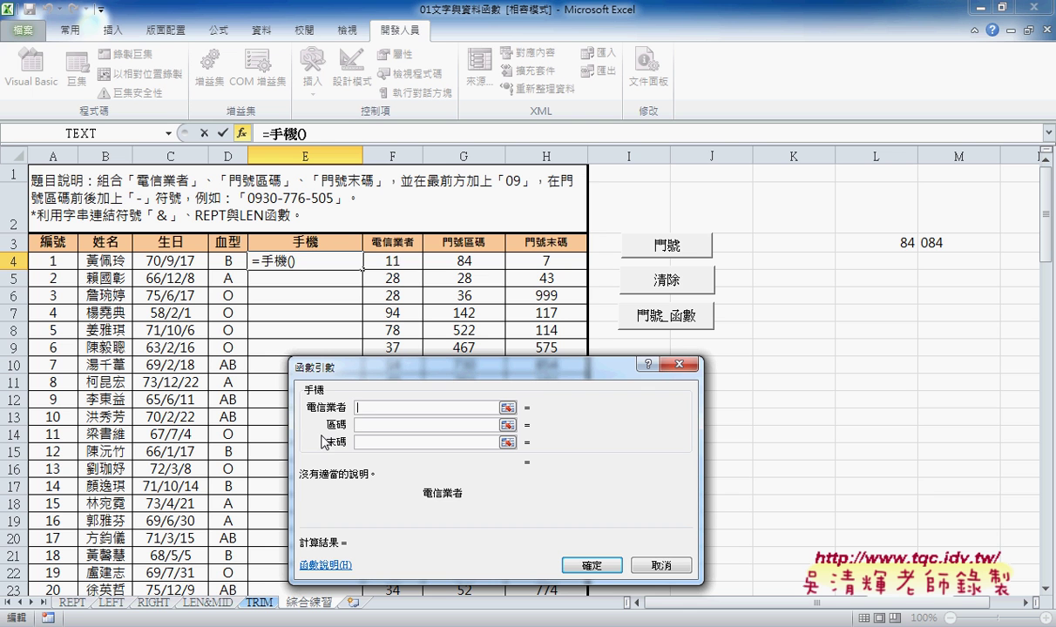
left_click(394, 255)
key("Tab")
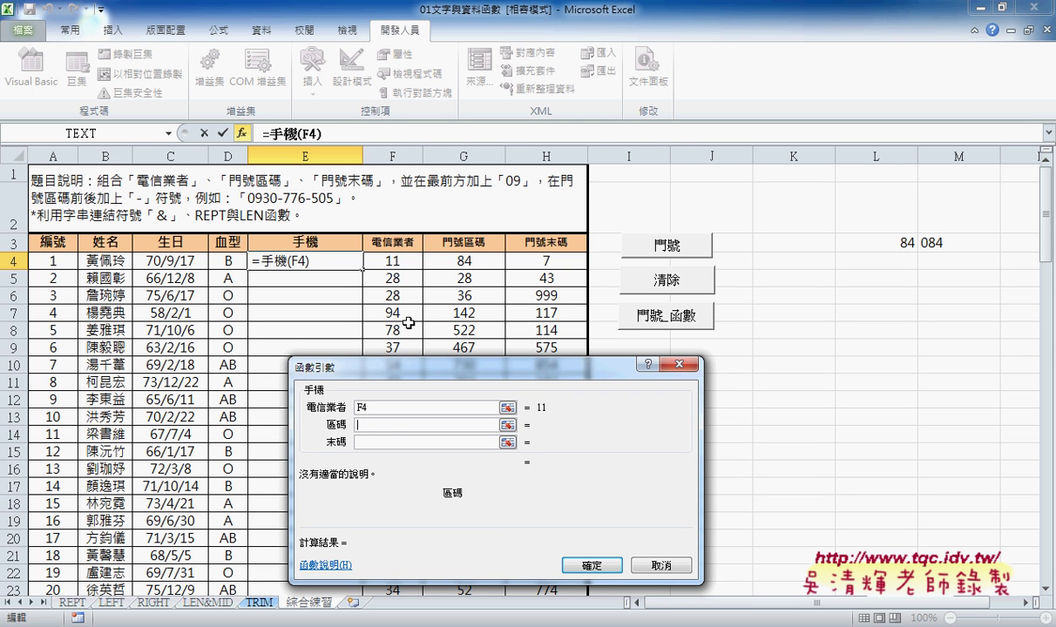
left_click(461, 260)
key("Tab")
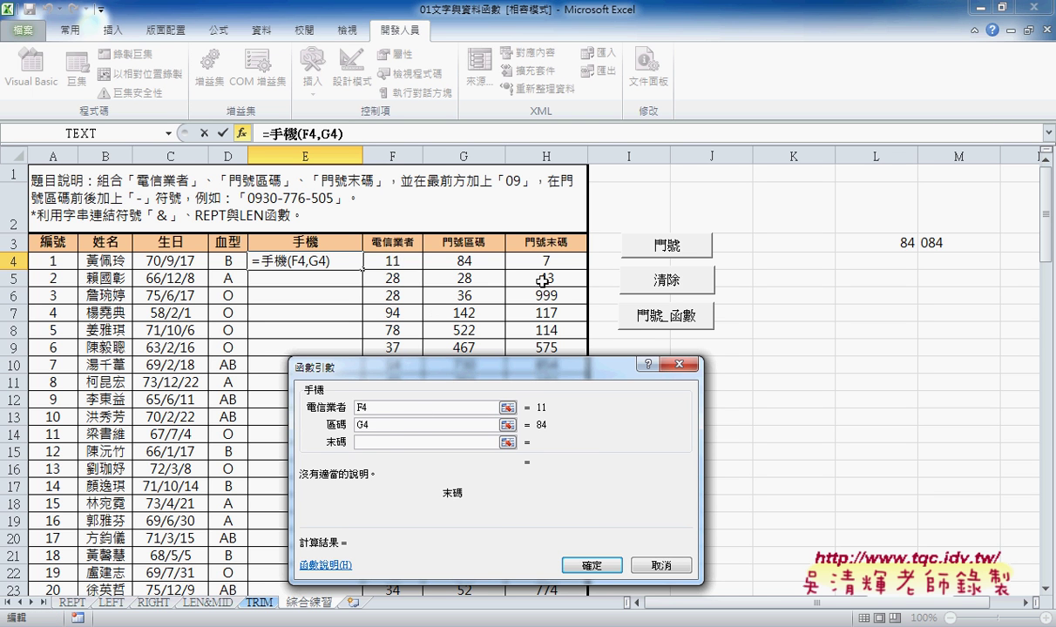
left_click(547, 261)
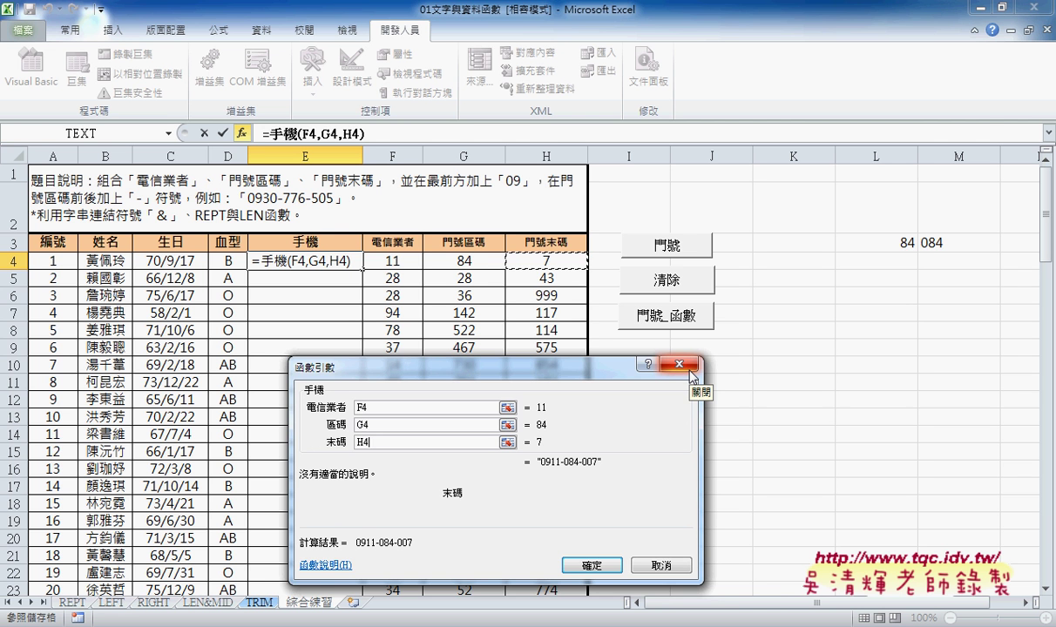
left_click(679, 364)
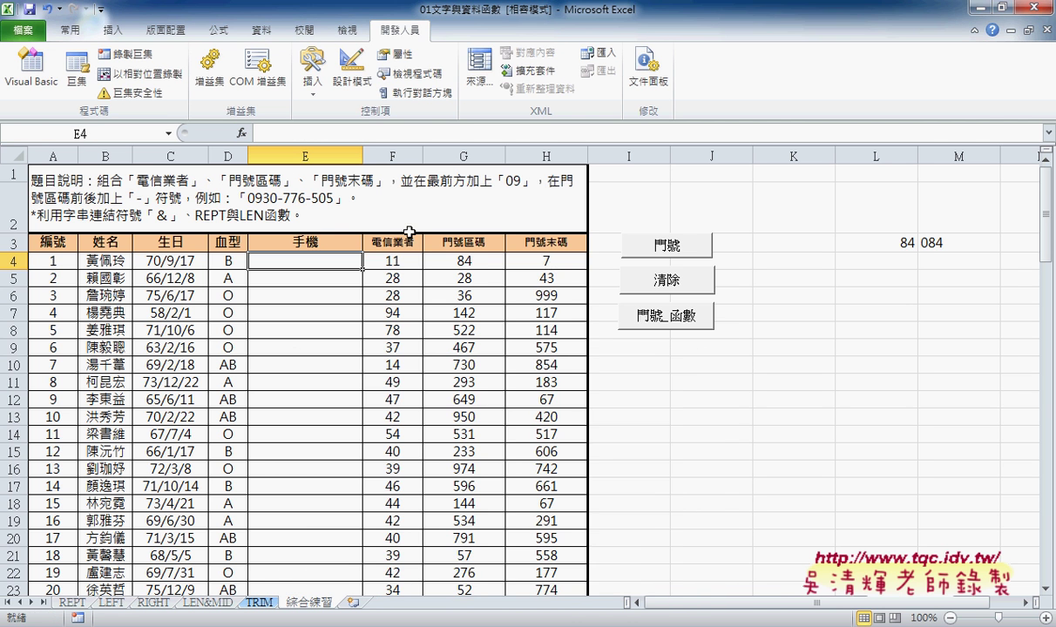
left_click(242, 132)
left_click_drag(504, 411, 476, 183)
left_click(422, 294)
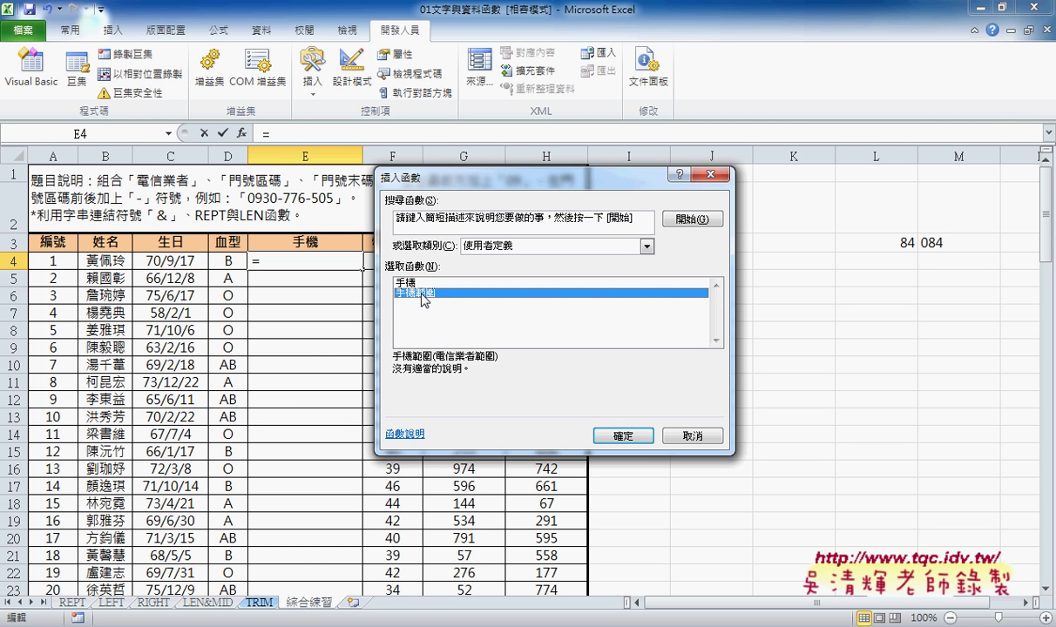
left_click(622, 435)
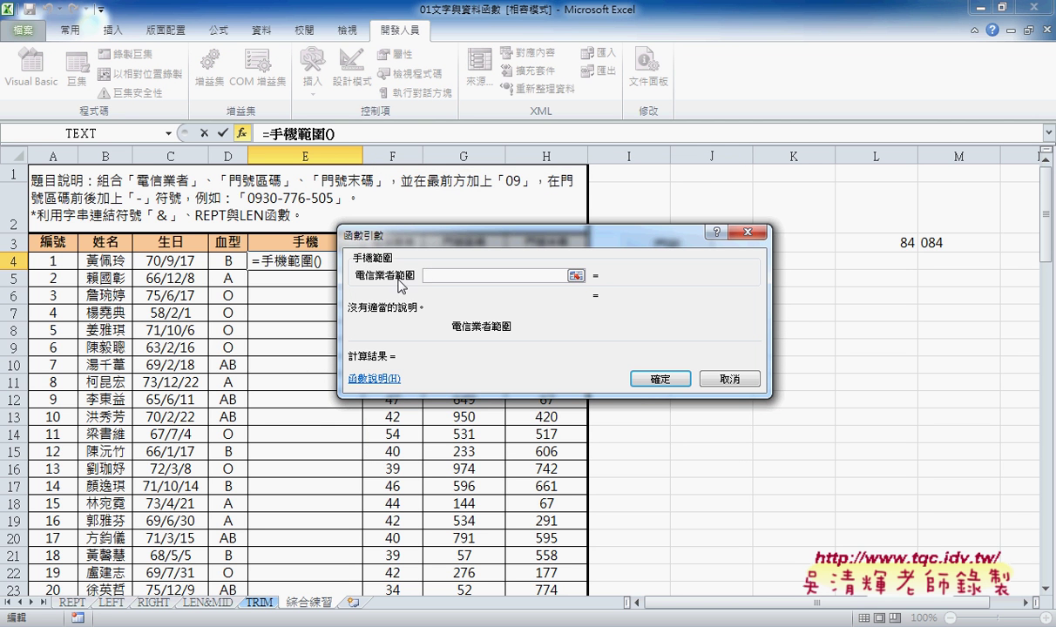
left_click_drag(425, 232, 425, 314)
left_click_drag(387, 260, 552, 260)
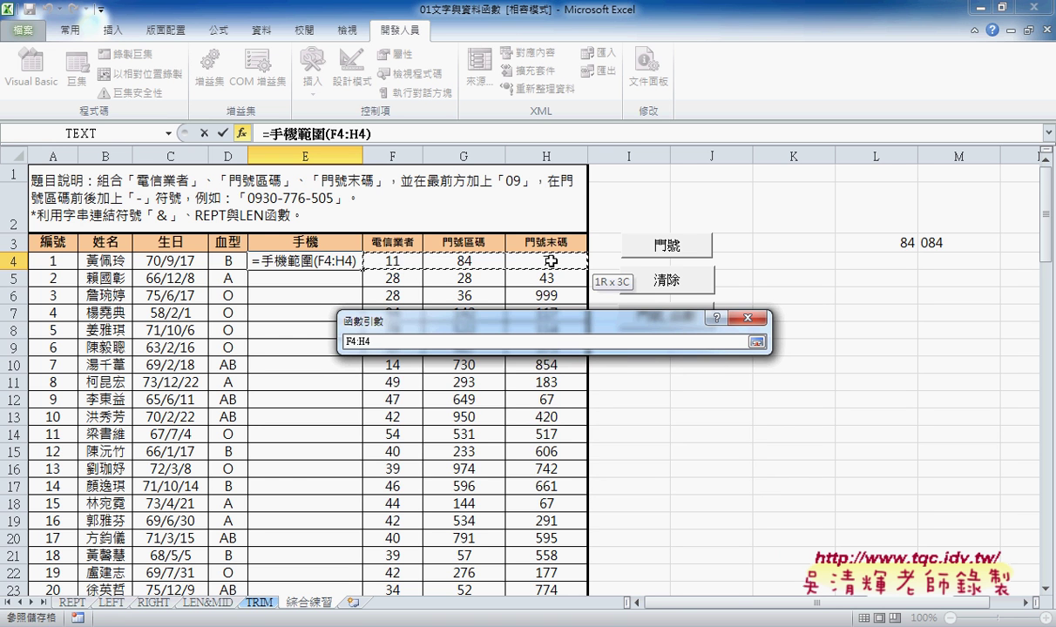
left_click(627, 453)
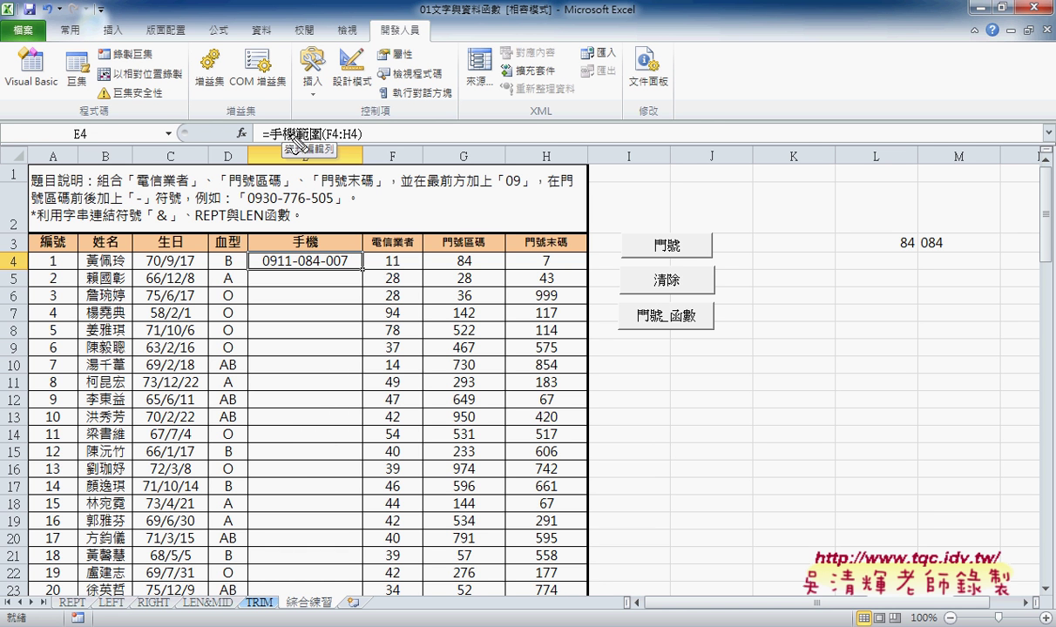
left_click_drag(269, 147, 317, 144)
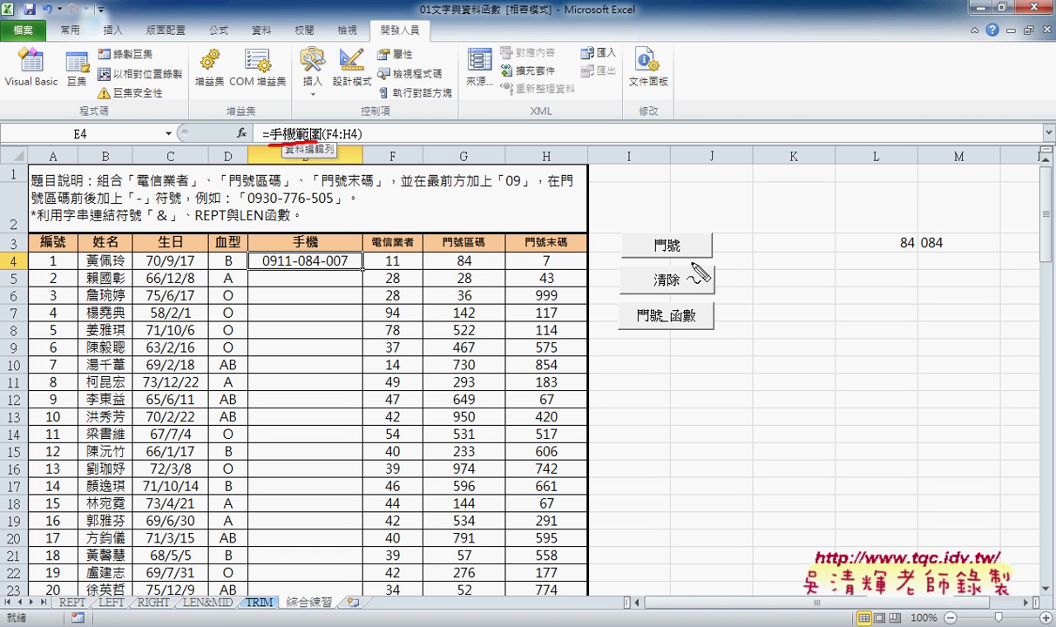
mouse_move(669, 237)
left_mouse_down()
mouse_move(692, 258)
mouse_move(649, 244)
mouse_move(645, 296)
mouse_move(688, 281)
left_mouse_up()
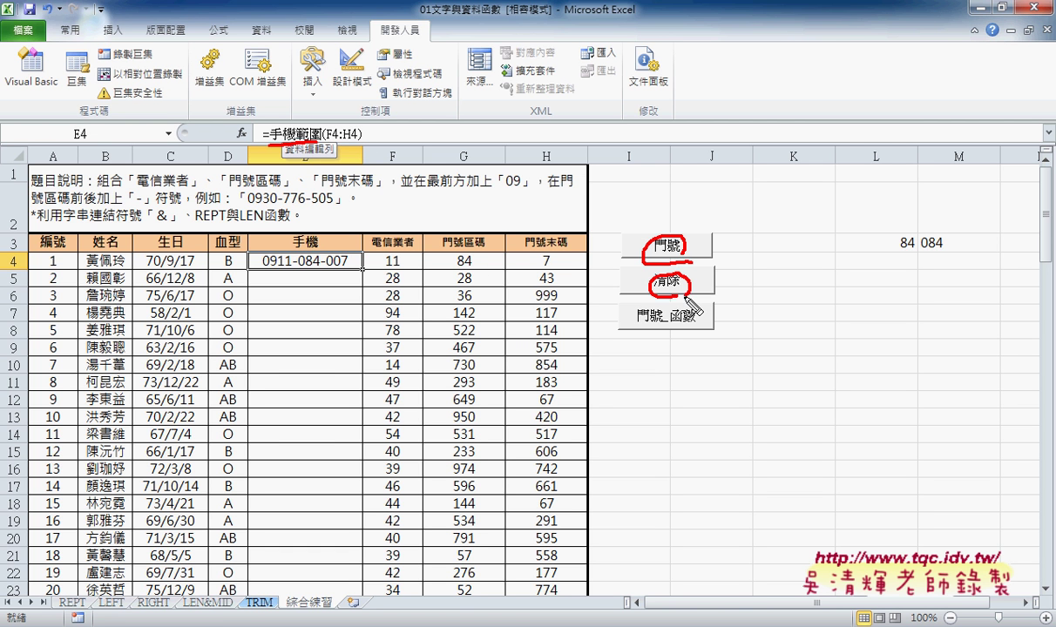
mouse_move(506, 163)
left_mouse_down()
mouse_move(533, 174)
mouse_move(546, 211)
left_mouse_up()
mouse_move(547, 173)
left_mouse_down()
mouse_move(549, 213)
mouse_move(577, 171)
mouse_move(590, 218)
left_mouse_up()
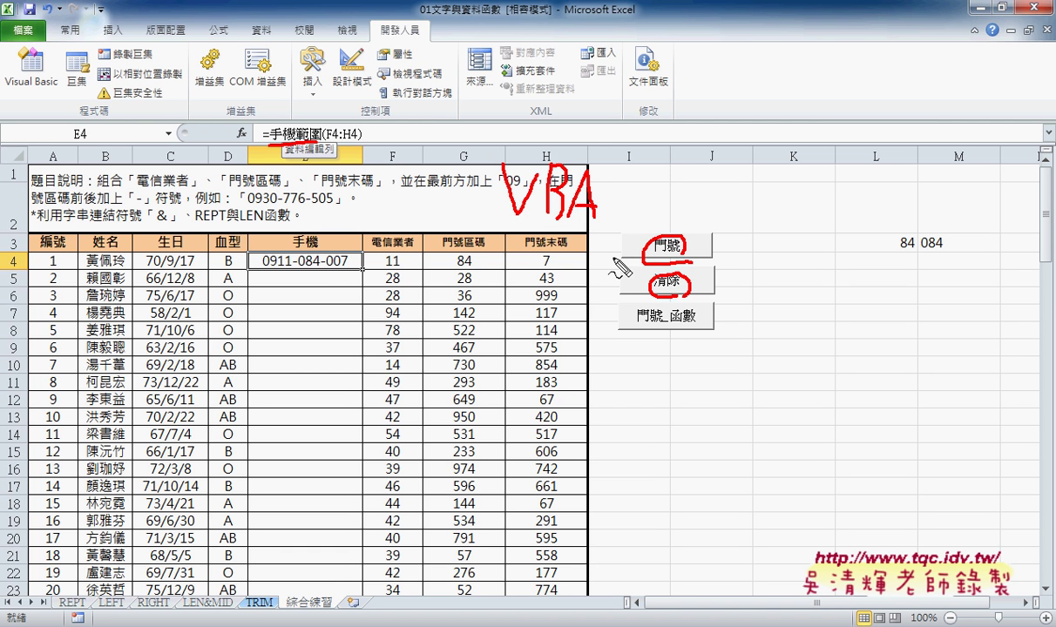
left_click_drag(314, 264, 307, 382)
left_click_drag(301, 344, 336, 377)
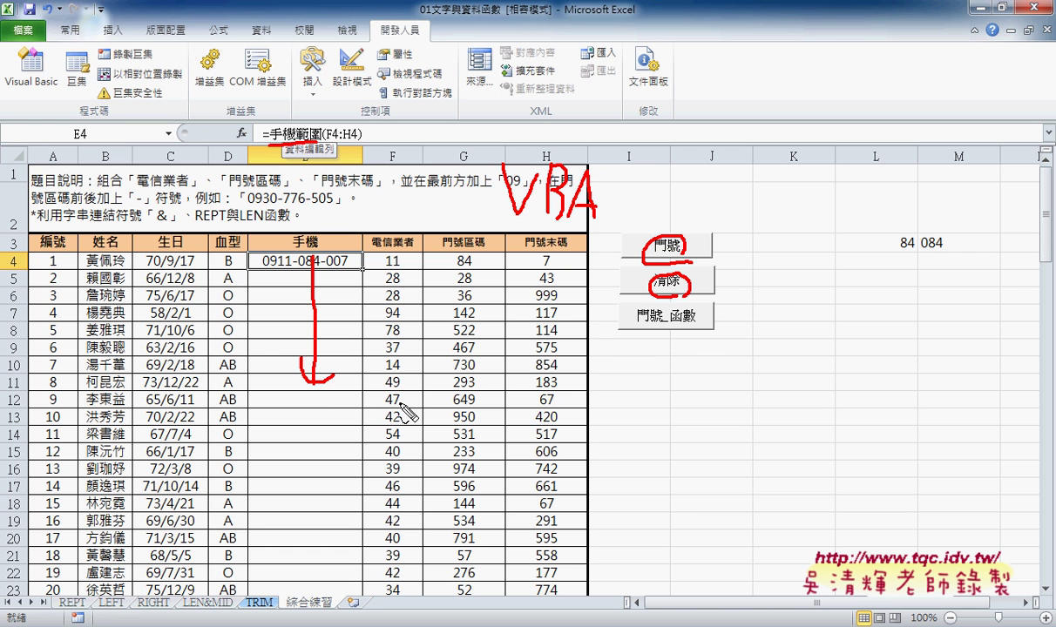
left_click_drag(399, 404, 382, 440)
left_click_drag(384, 416, 422, 451)
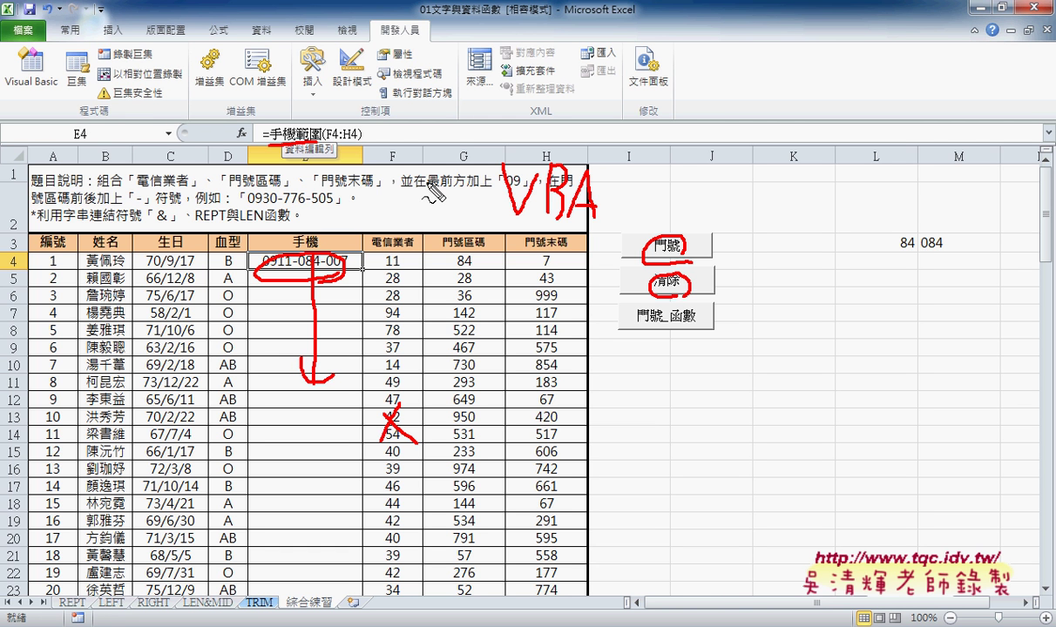
left_click_drag(418, 49, 433, 40)
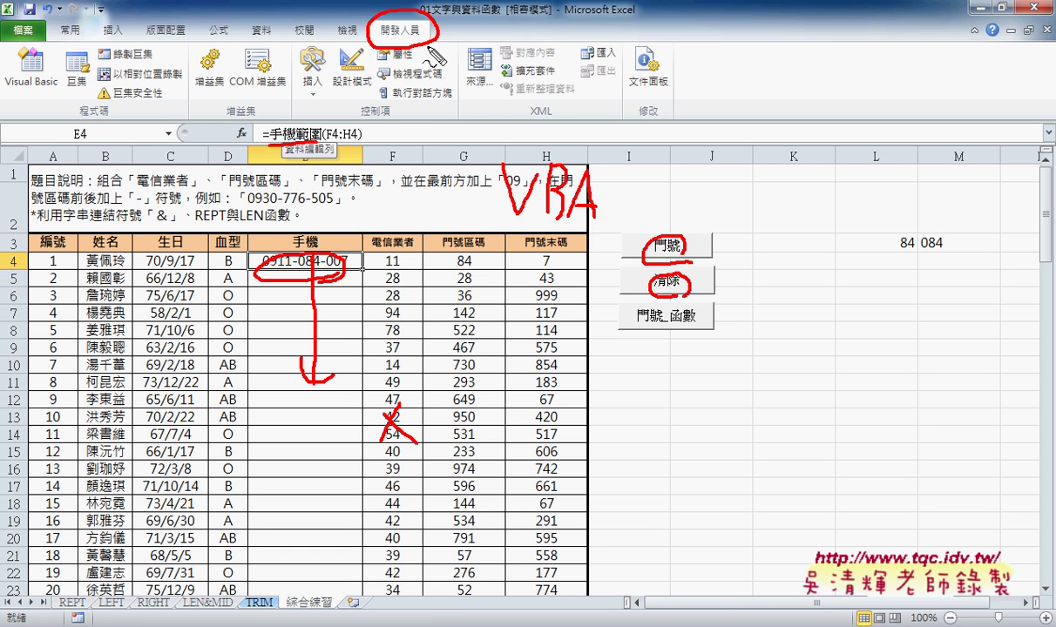
key("Escape")
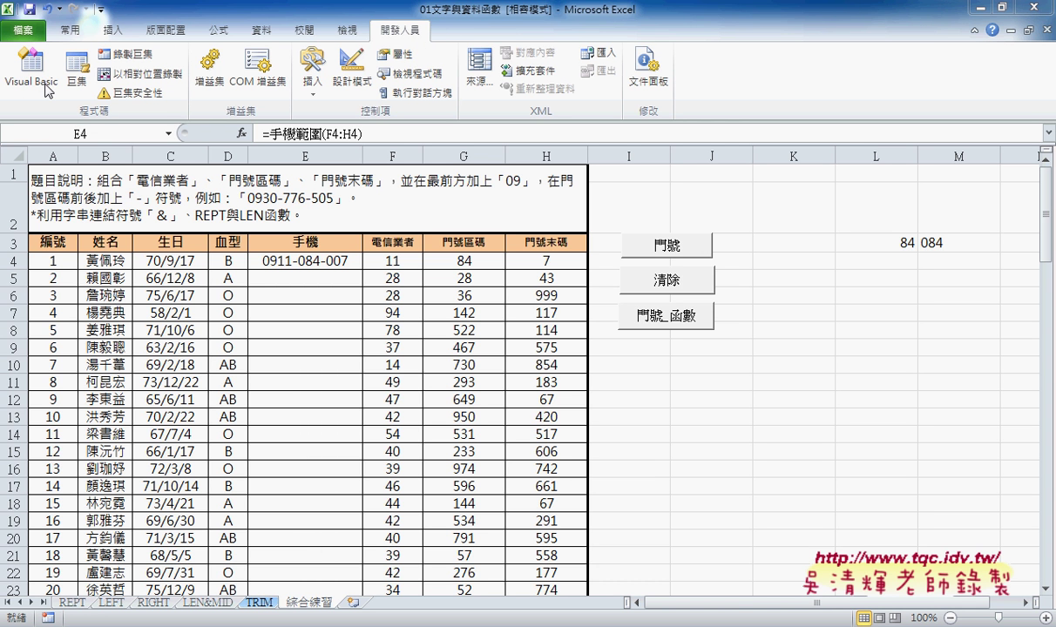
Open the VBA editor, close Module1's code window, and remove Module1 without exporting it.
left_click(44, 87)
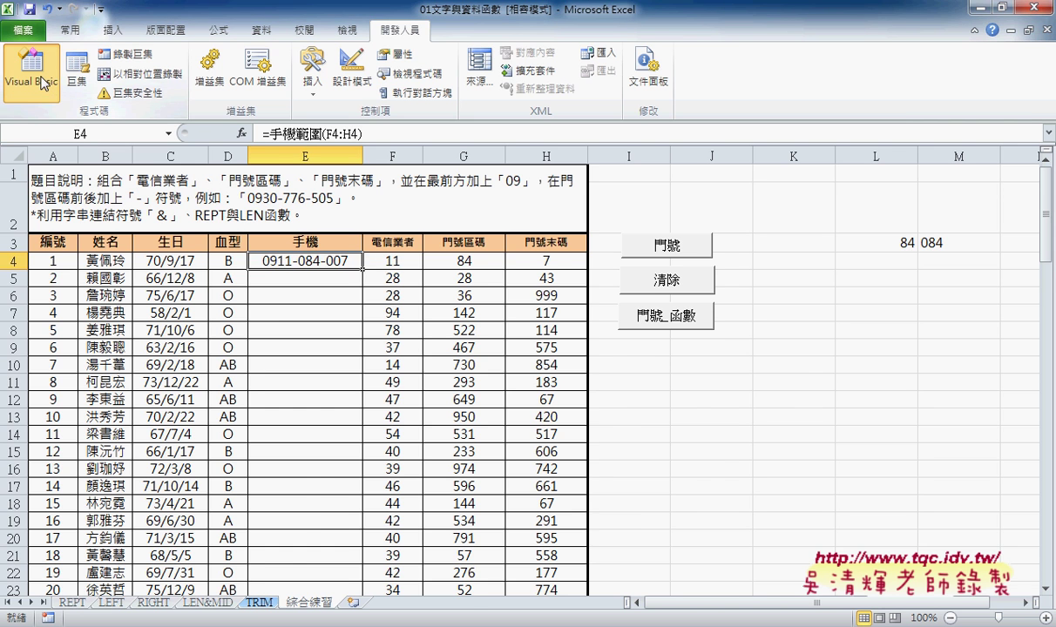
double_click(166, 18)
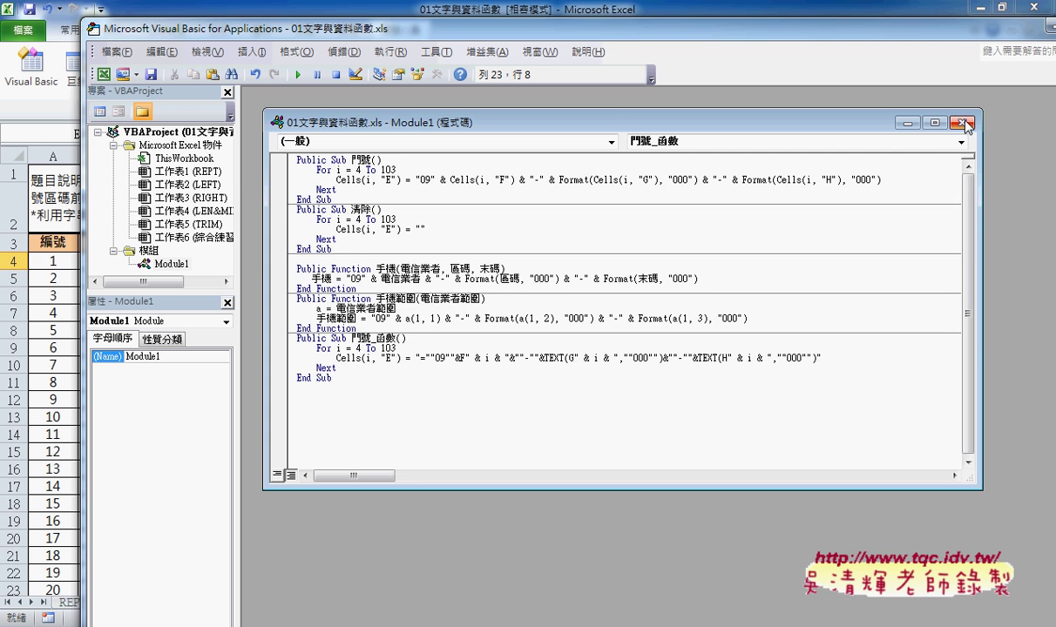
left_click(963, 123)
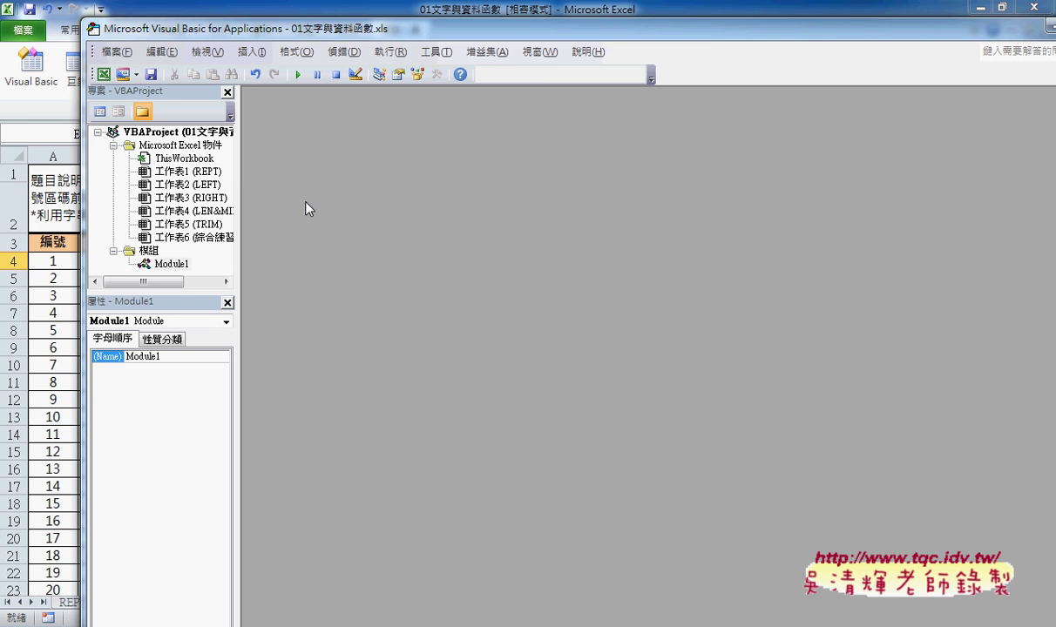
left_click_drag(239, 219, 291, 217)
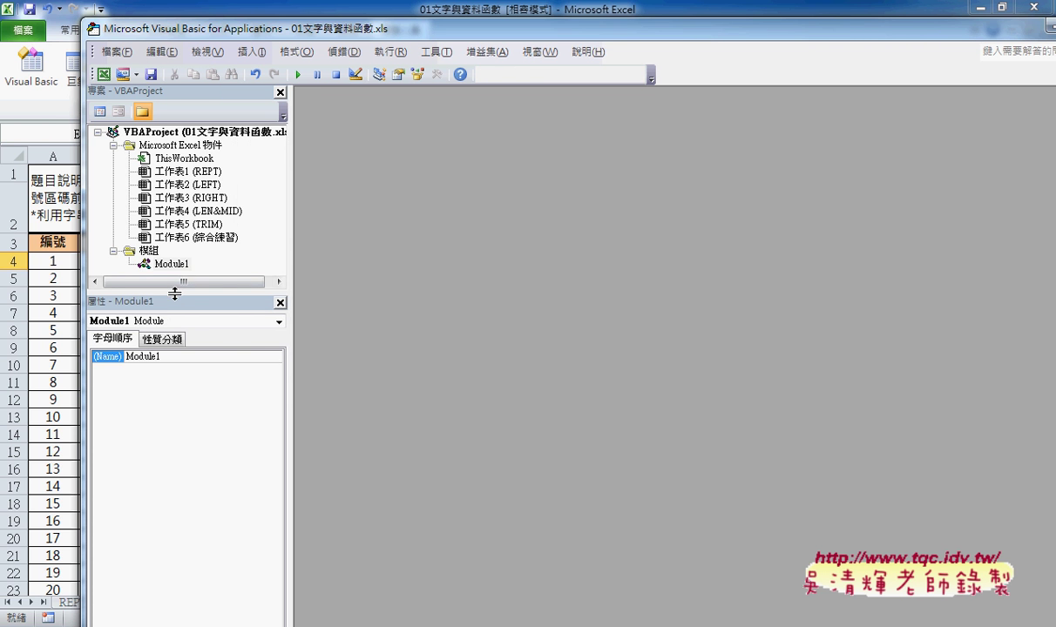
left_click_drag(174, 294, 172, 346)
right_click(171, 264)
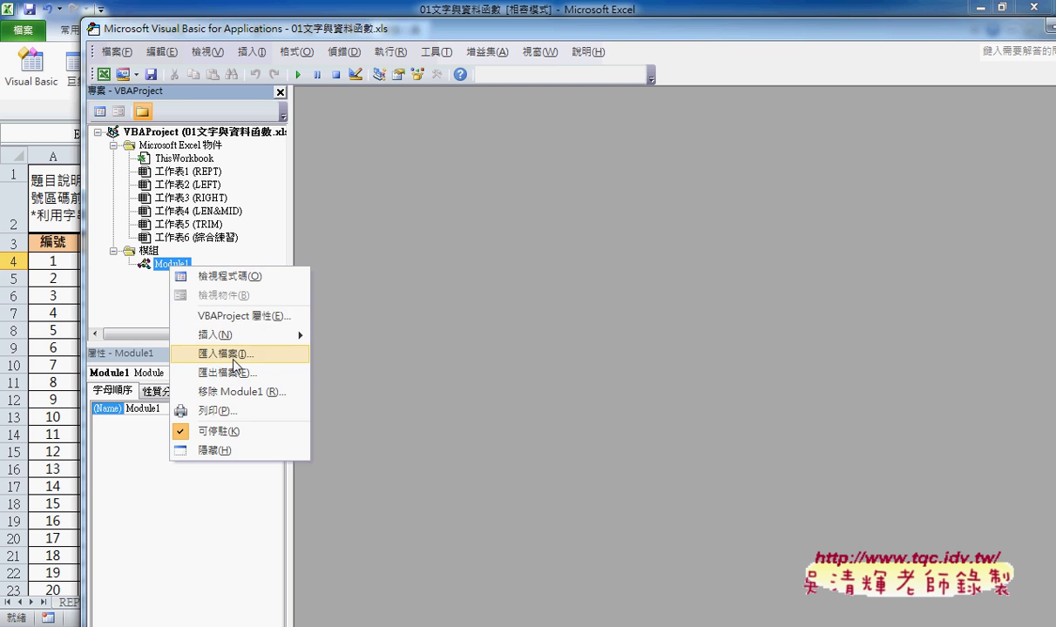
left_click(252, 391)
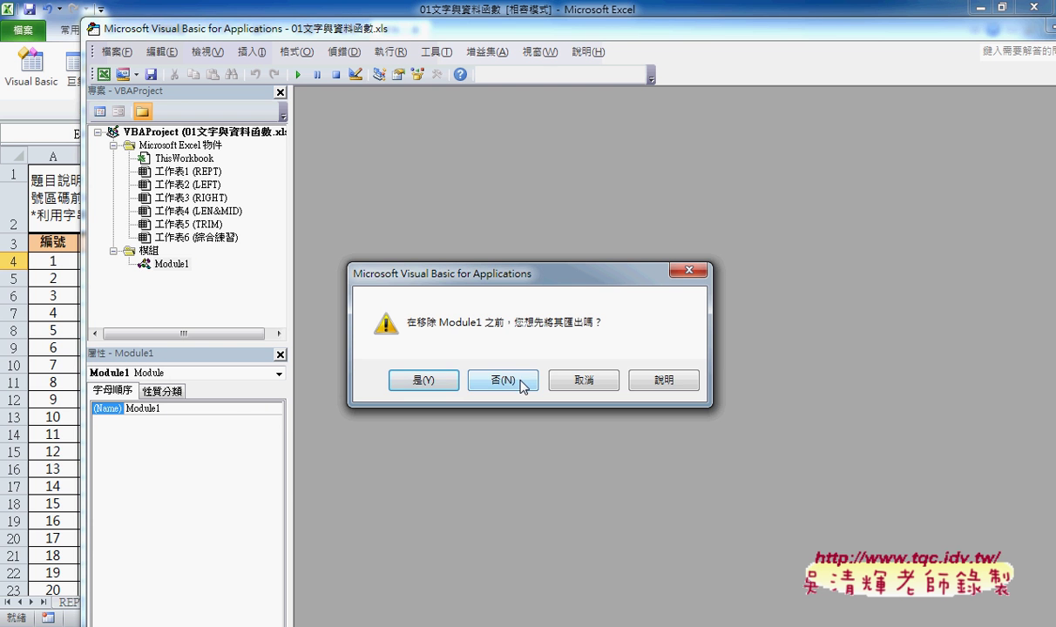
left_click(522, 386)
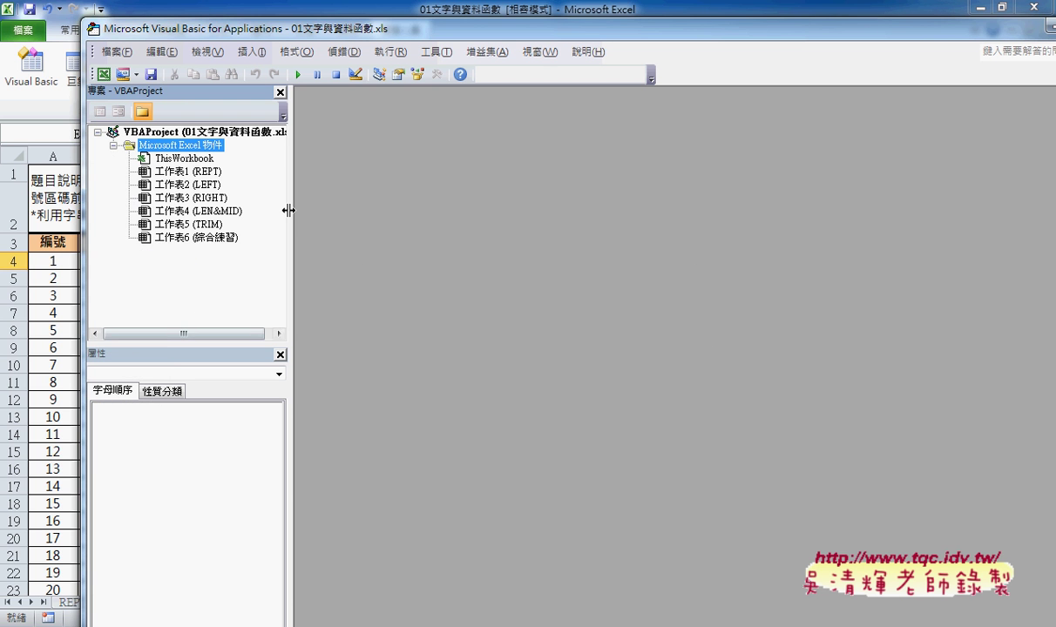
Widen the Project pane and move the VBA editor right so worksheet column E stays visible.
left_click_drag(288, 210, 391, 205)
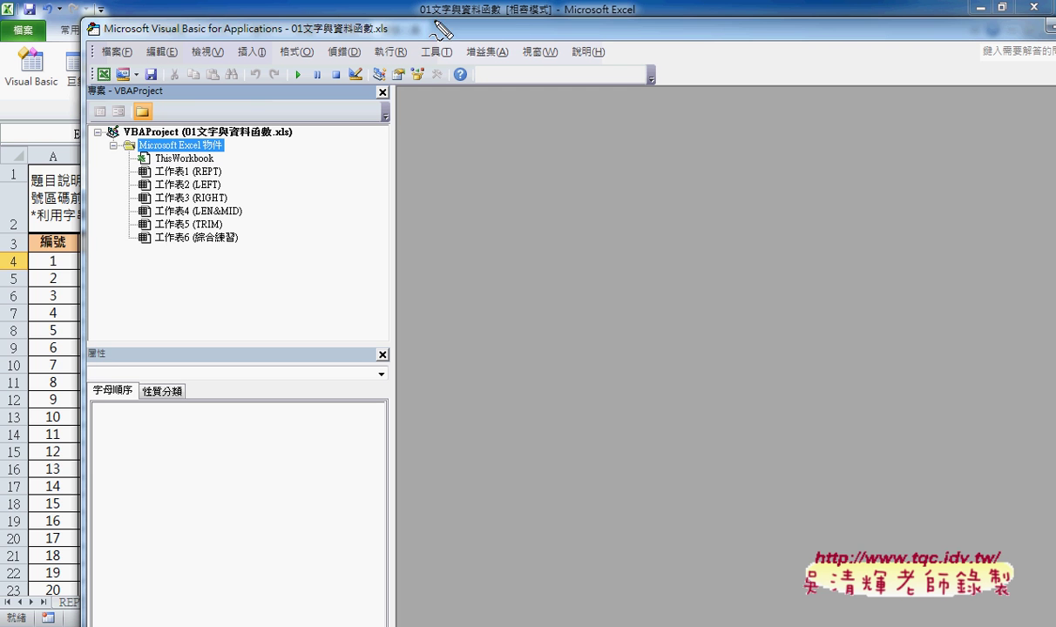
left_click_drag(420, 15, 497, 16)
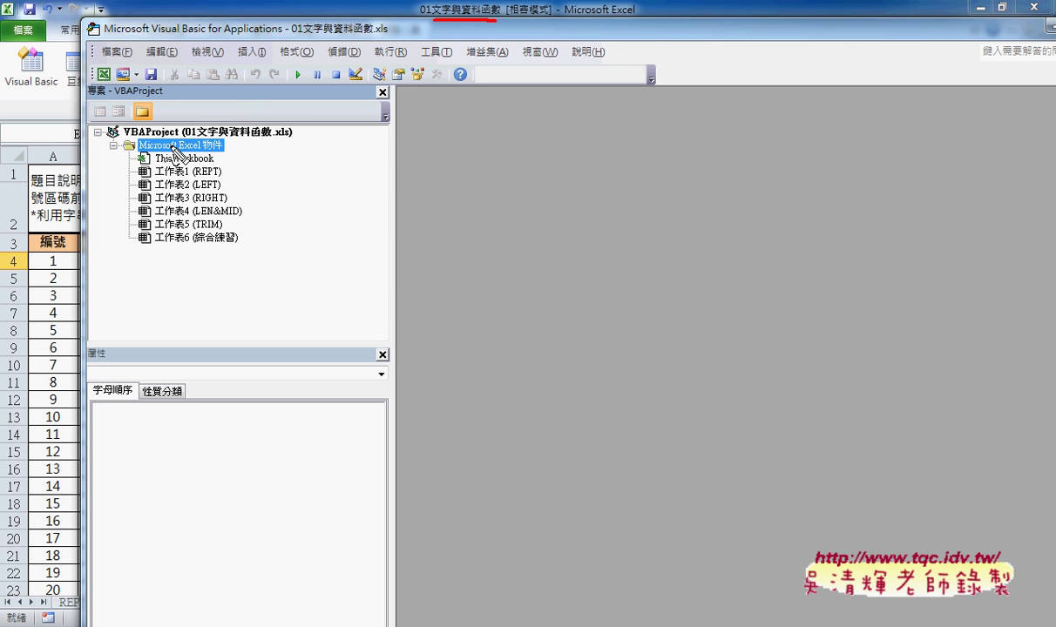
left_click_drag(131, 138, 266, 136)
mouse_move(426, 19)
left_mouse_down()
mouse_move(370, 37)
mouse_move(244, 124)
mouse_move(268, 116)
left_mouse_up()
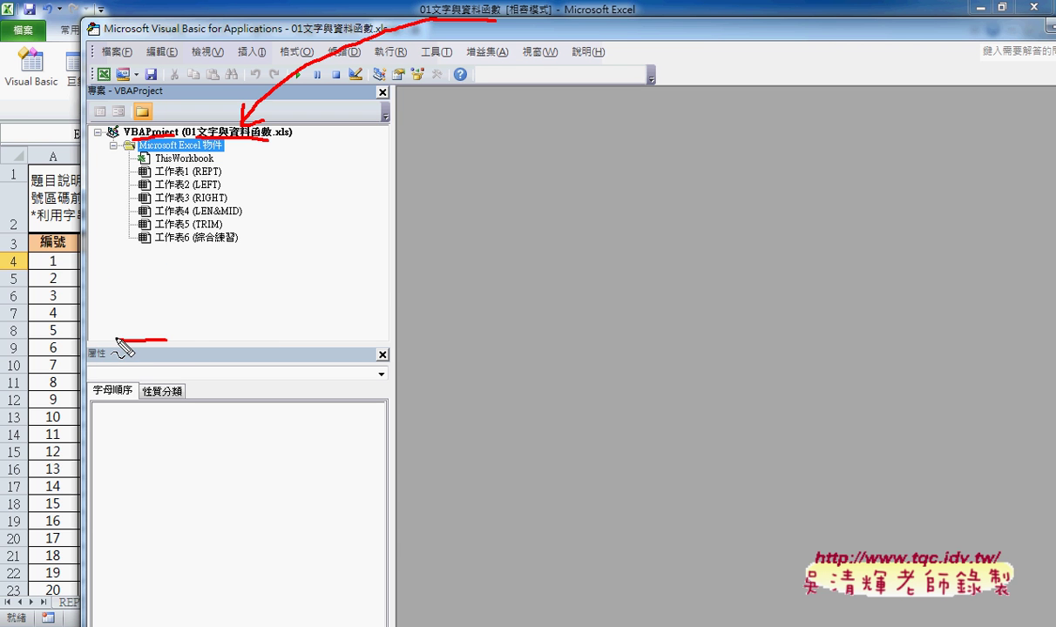
mouse_move(165, 340)
left_mouse_down()
mouse_move(253, 333)
mouse_move(162, 348)
left_mouse_up()
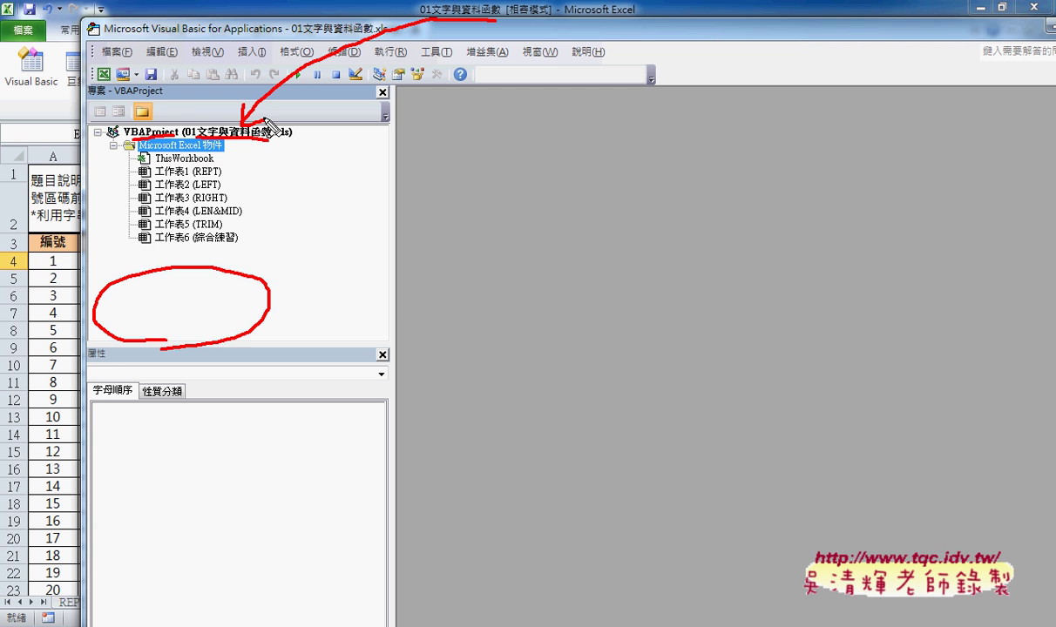
key("Escape")
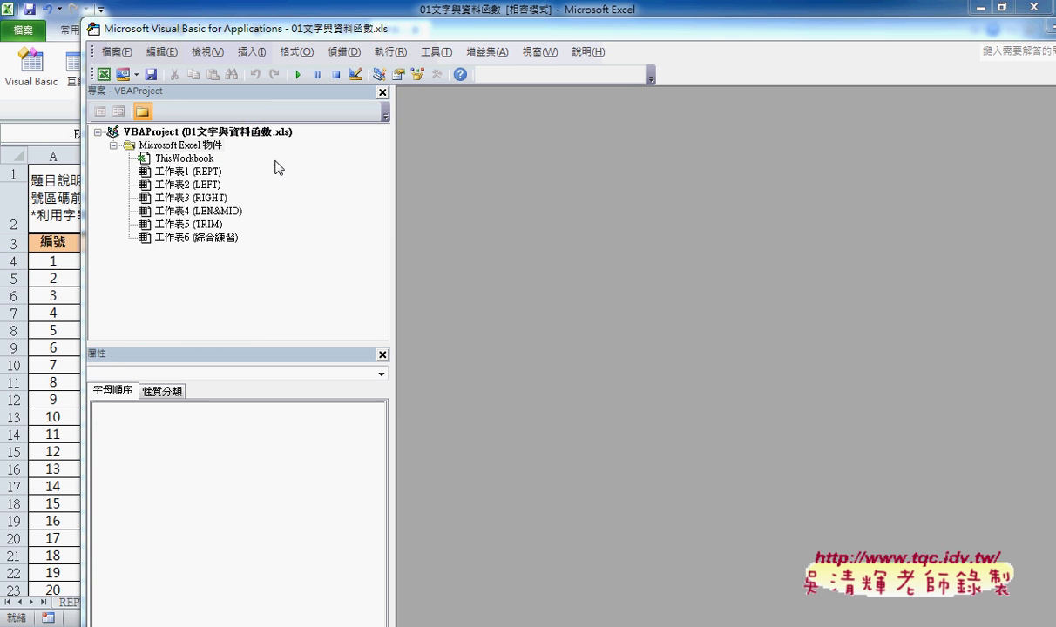
mouse_move(314, 28)
left_mouse_down()
mouse_move(237, 10)
mouse_move(271, 31)
left_mouse_up()
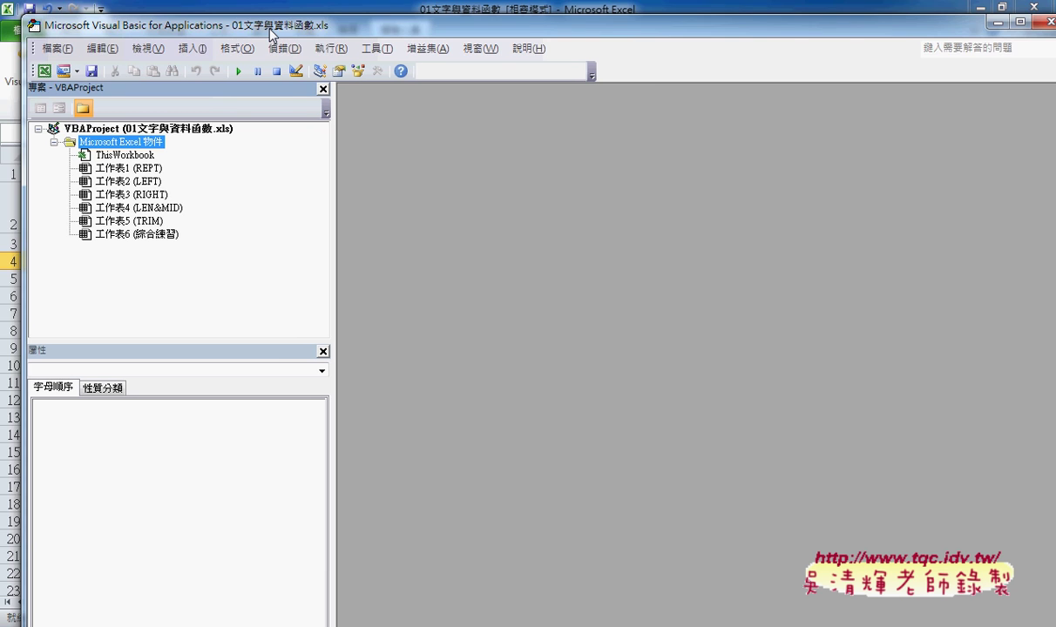
mouse_move(28, 16)
left_mouse_down()
mouse_move(566, 183)
mouse_move(584, 180)
left_mouse_up()
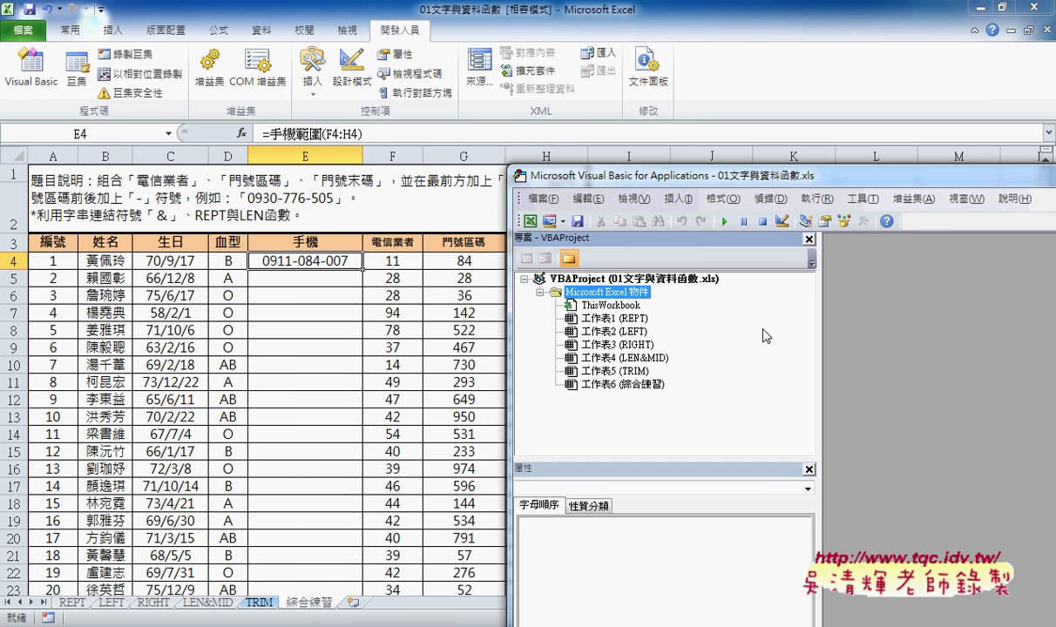
left_click_drag(816, 329, 687, 328)
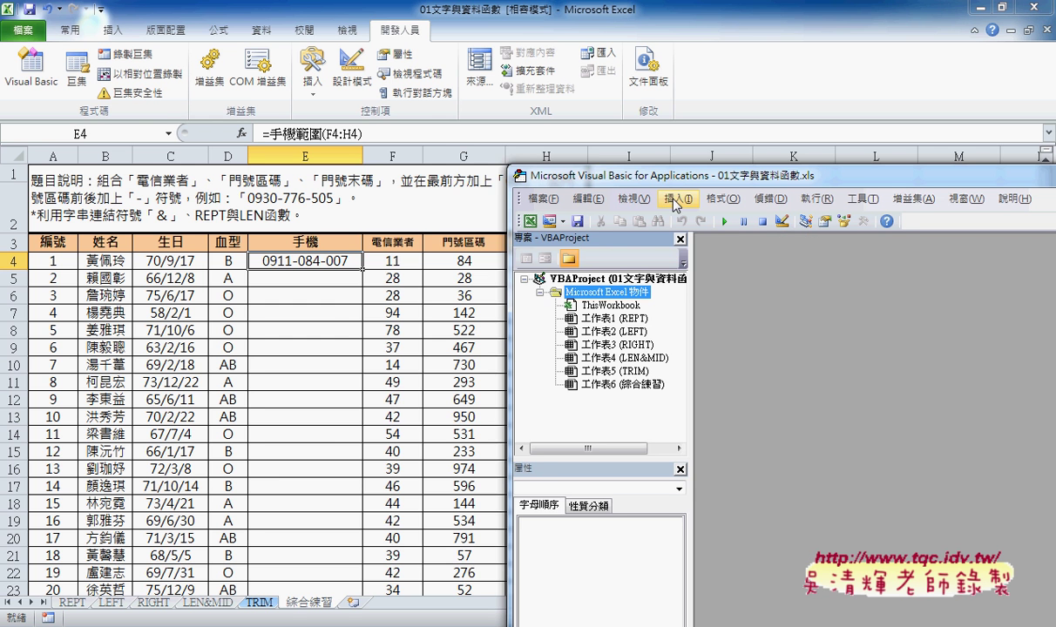
left_click_drag(648, 177, 496, 123)
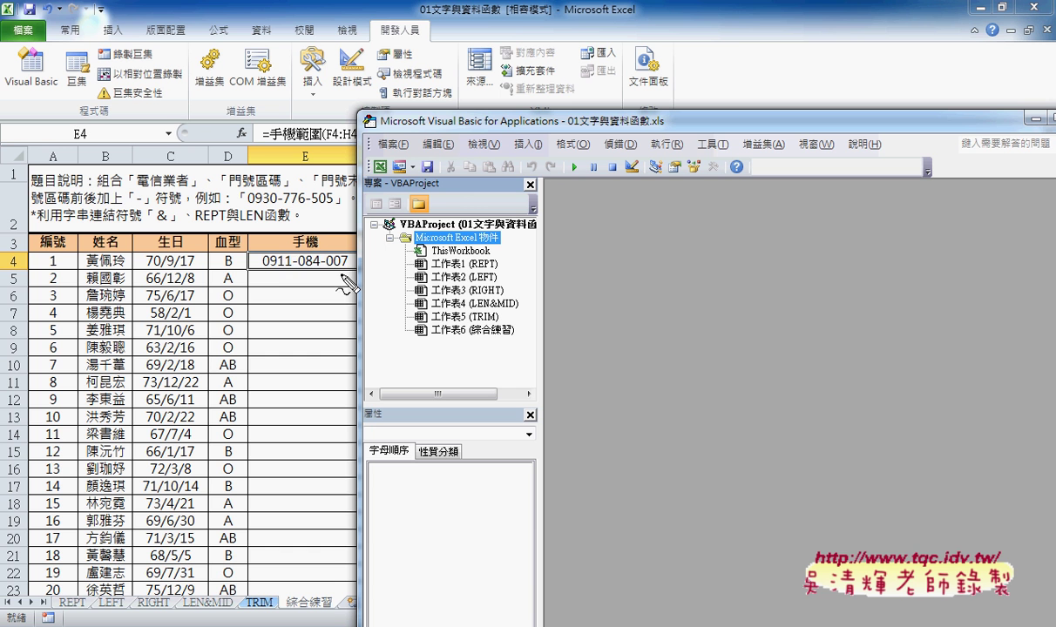
mouse_move(349, 268)
left_mouse_down()
mouse_move(290, 251)
mouse_move(358, 262)
left_mouse_up()
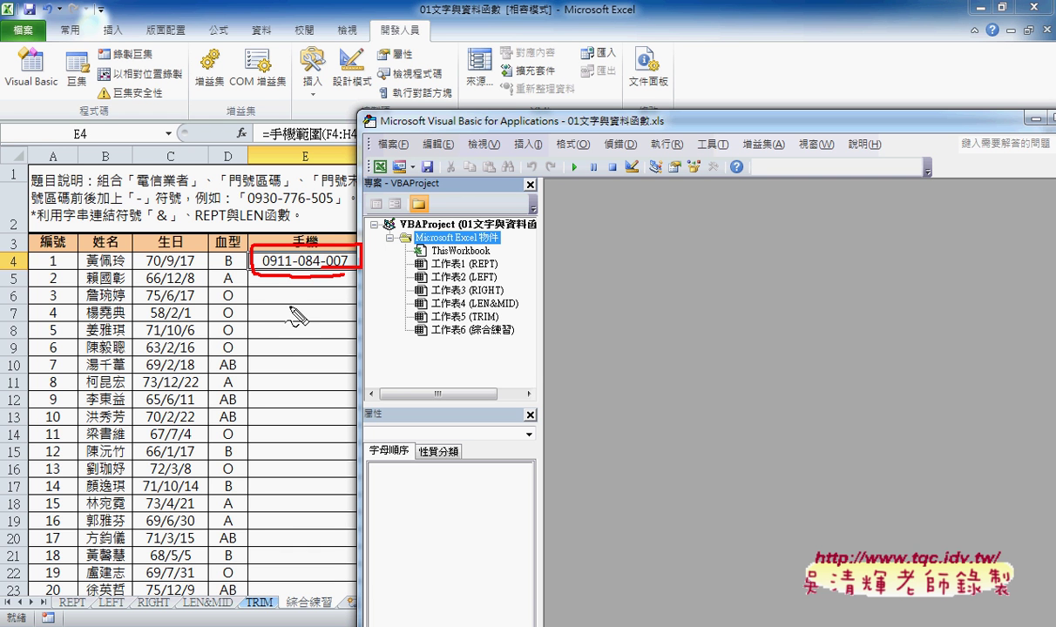
mouse_move(285, 292)
left_mouse_down()
mouse_move(270, 327)
mouse_move(310, 320)
mouse_move(315, 334)
left_mouse_up()
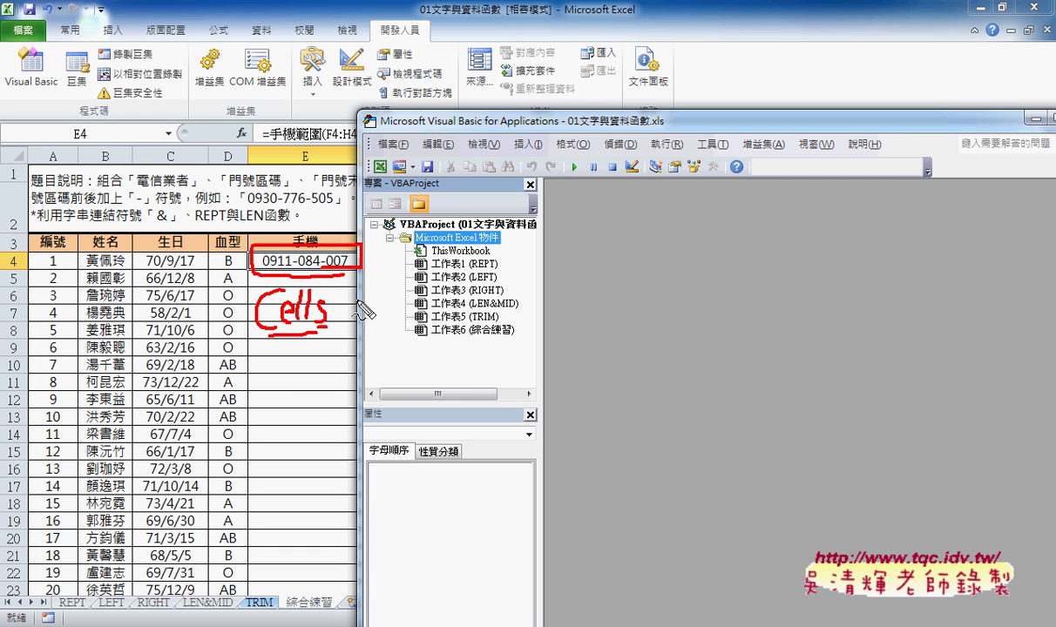
left_click_drag(347, 283, 339, 331)
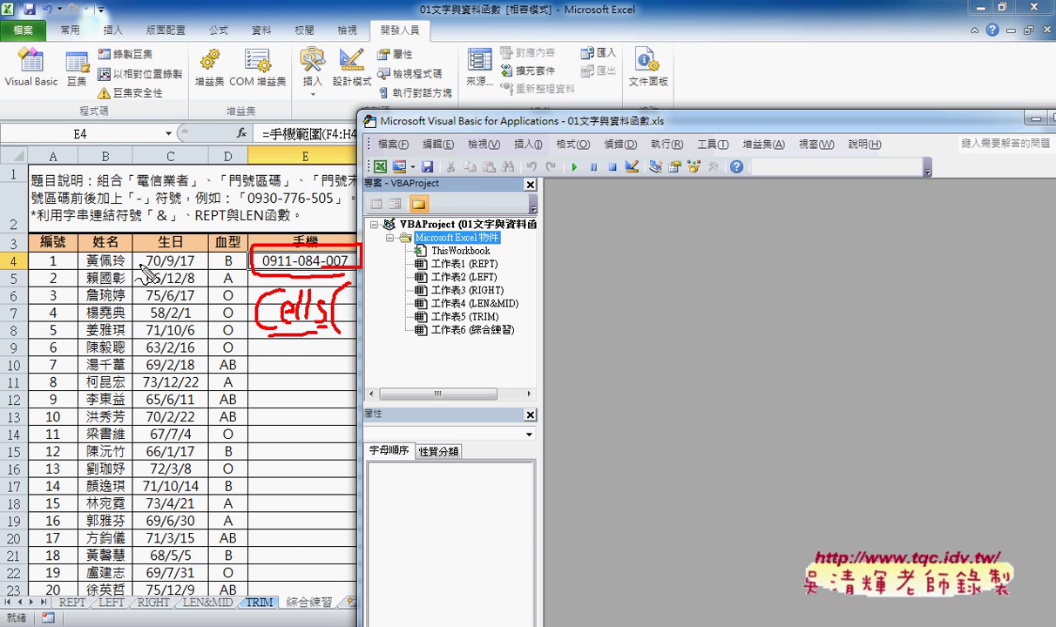
left_click_drag(19, 277, 23, 265)
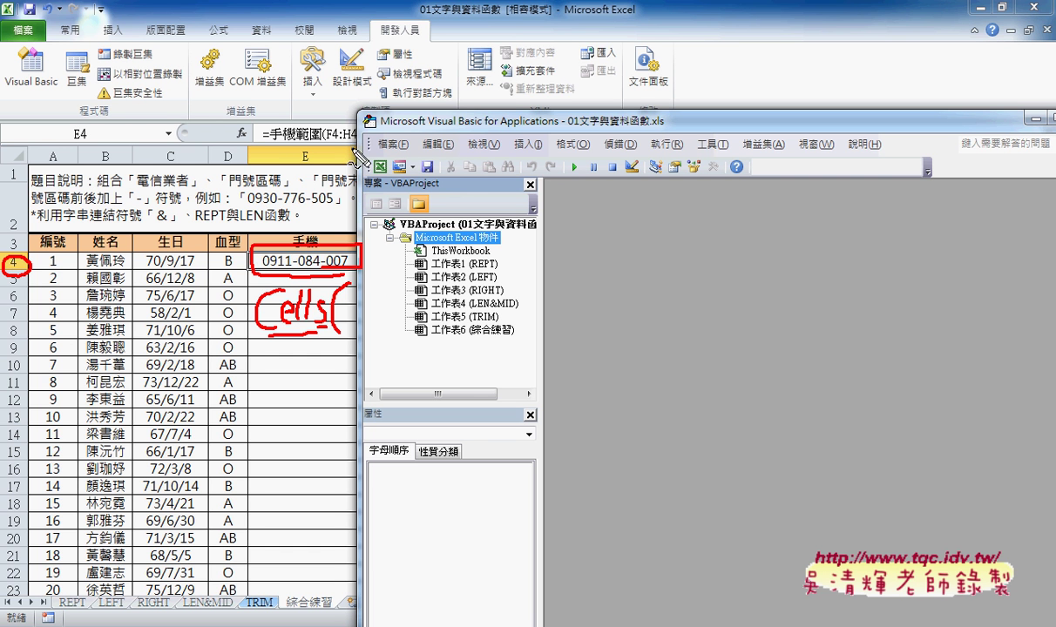
left_click_drag(325, 146, 339, 179)
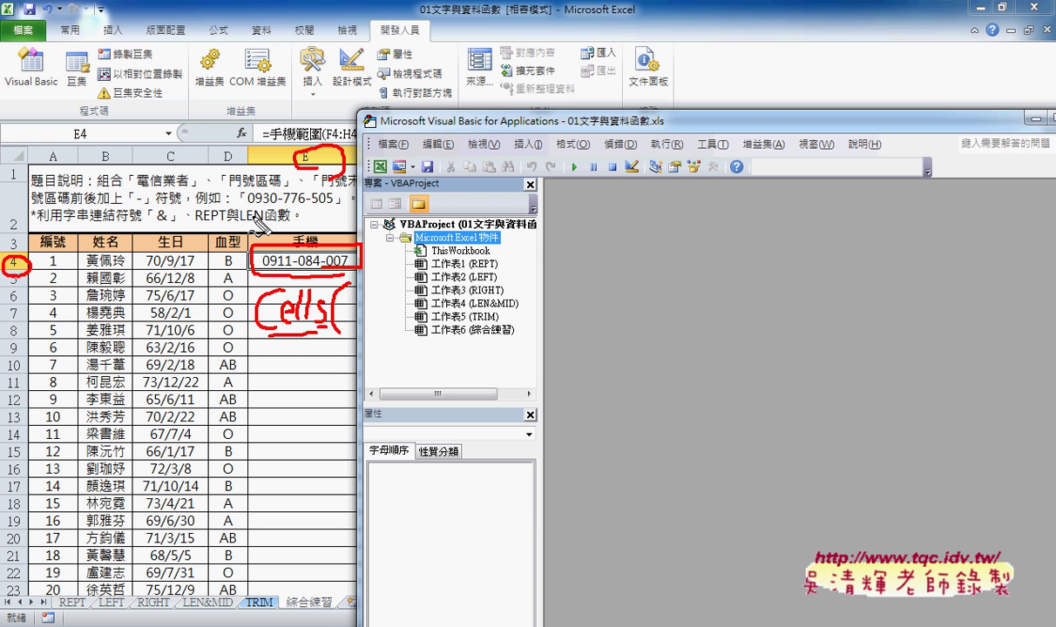
mouse_move(361, 284)
left_mouse_down()
mouse_move(387, 306)
mouse_move(372, 325)
left_mouse_up()
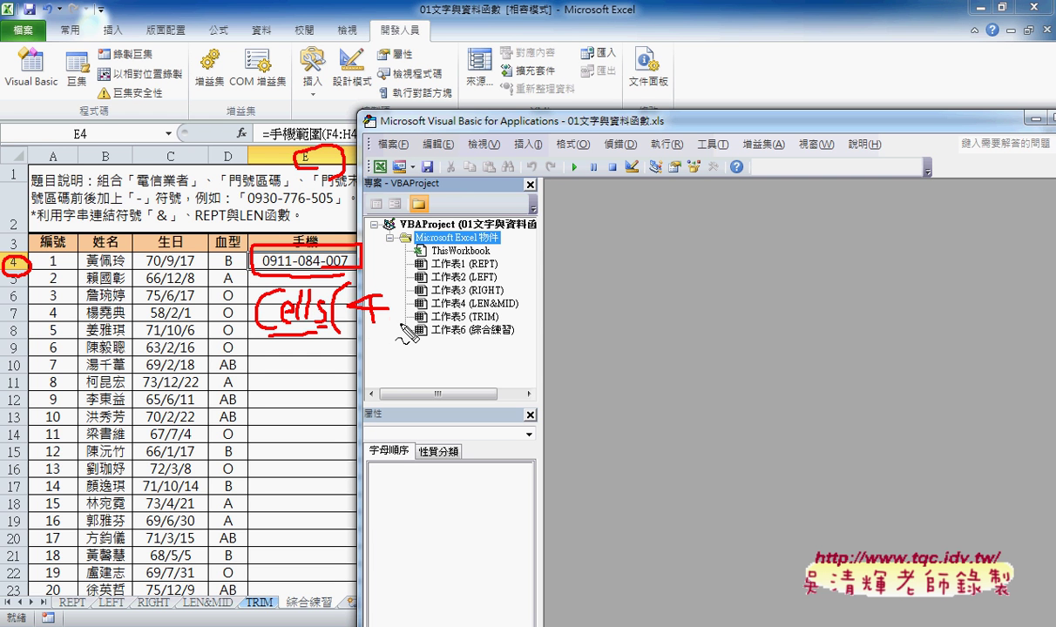
left_click(389, 319)
left_click_drag(399, 282, 398, 295)
left_click_drag(405, 281, 388, 329)
mouse_move(432, 298)
left_mouse_down()
mouse_move(432, 315)
mouse_move(441, 298)
mouse_move(459, 310)
mouse_move(424, 357)
left_mouse_up()
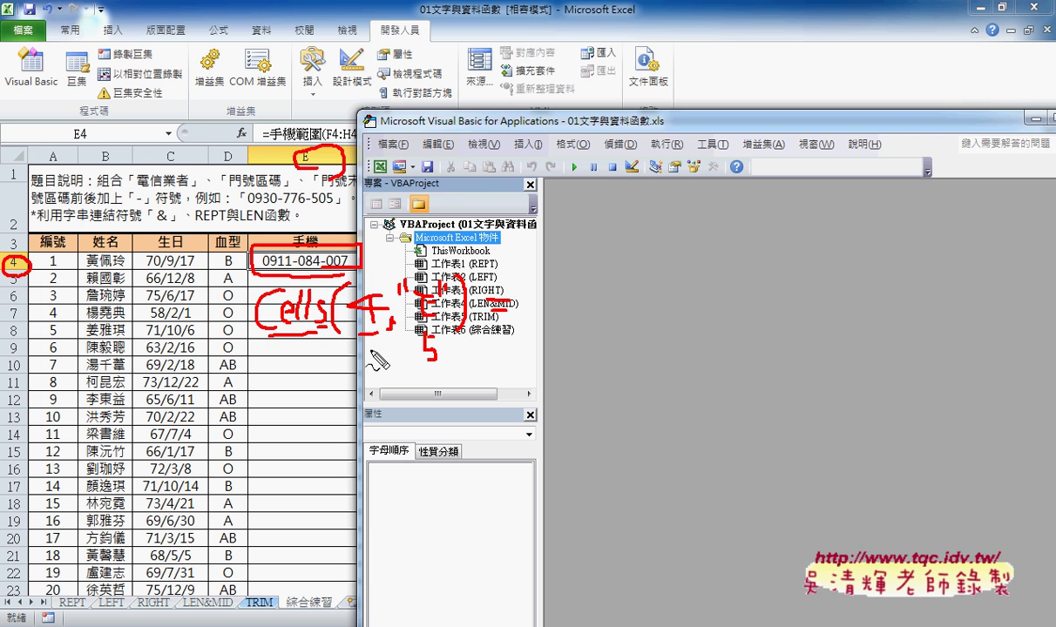
key("Escape")
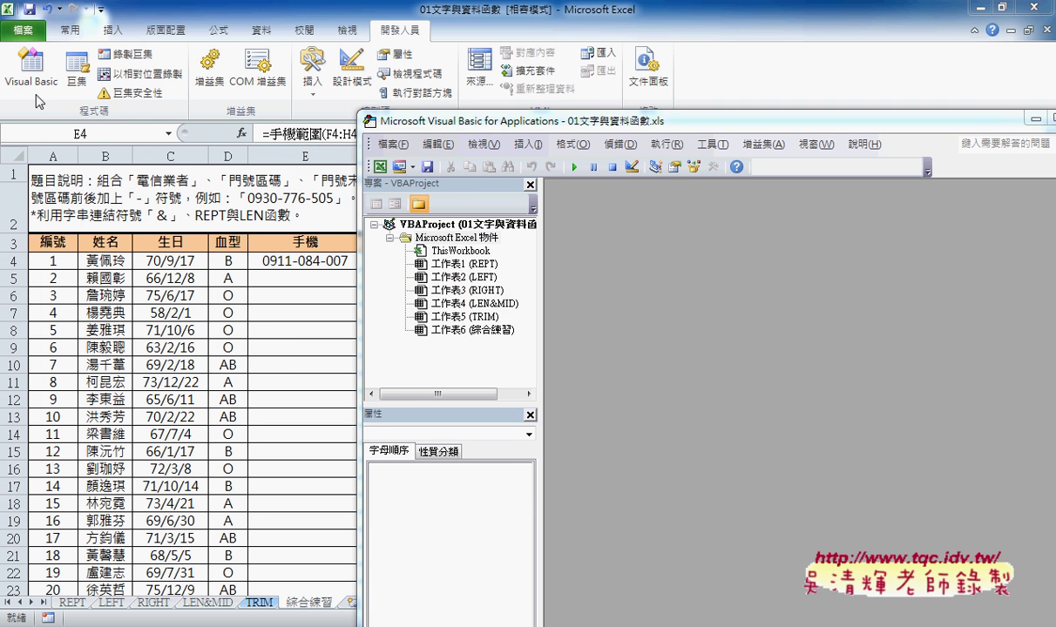
Insert a new standard module, Module1, from the project's right-click Insert menu.
left_click_drag(375, 120, 240, 87)
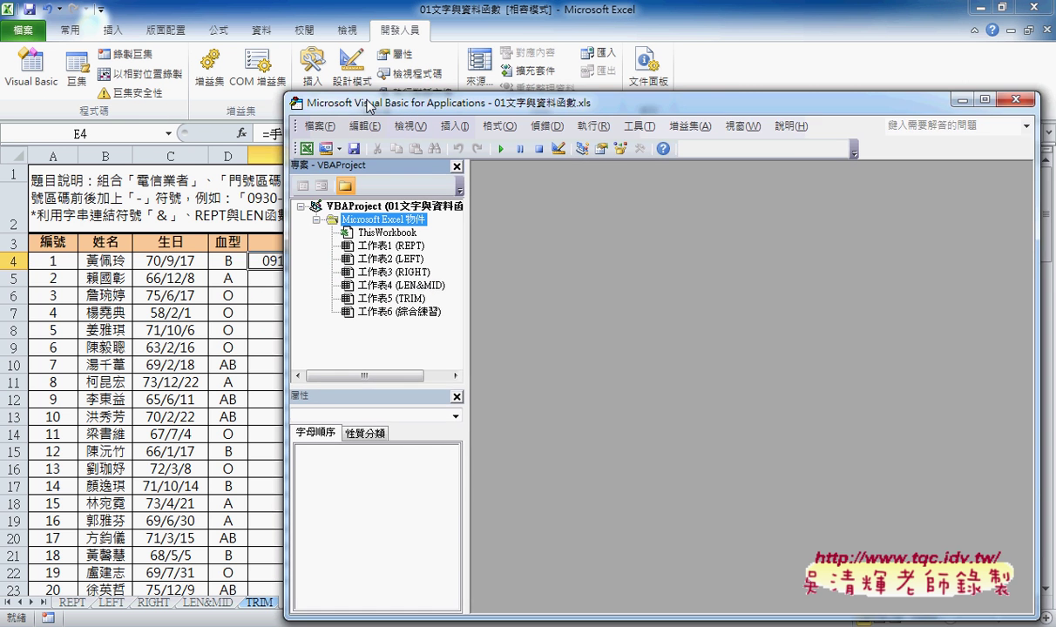
left_click_drag(401, 254, 425, 254)
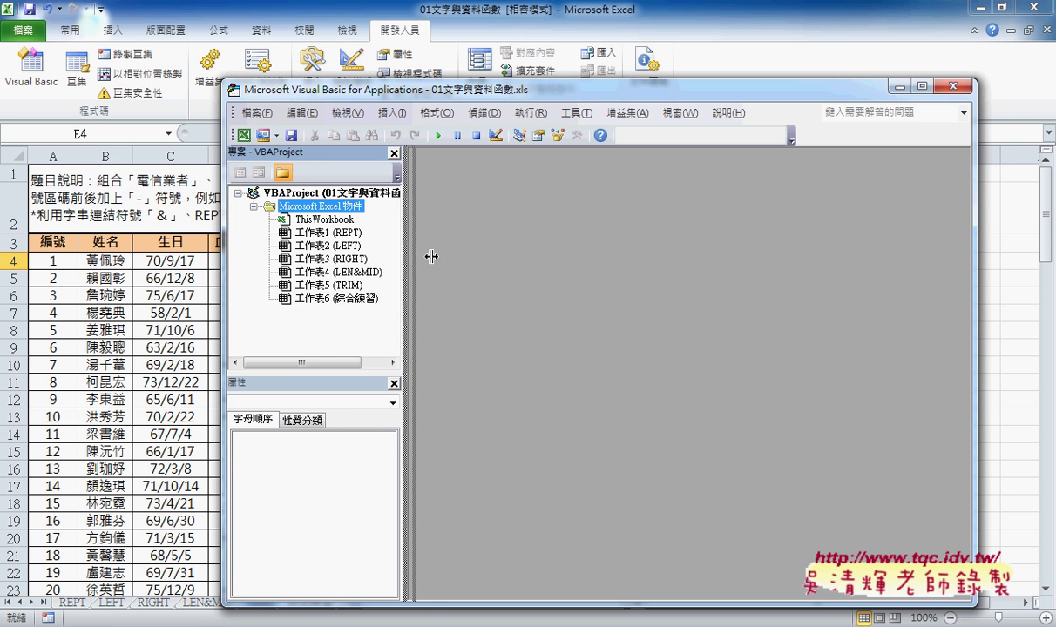
right_click(335, 247)
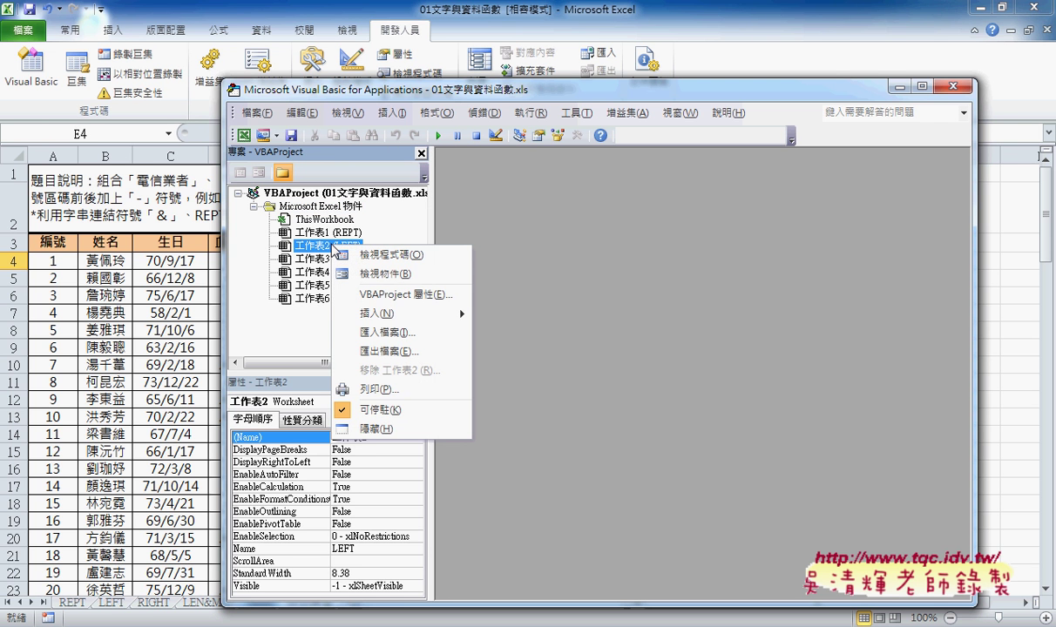
mouse_move(389, 315)
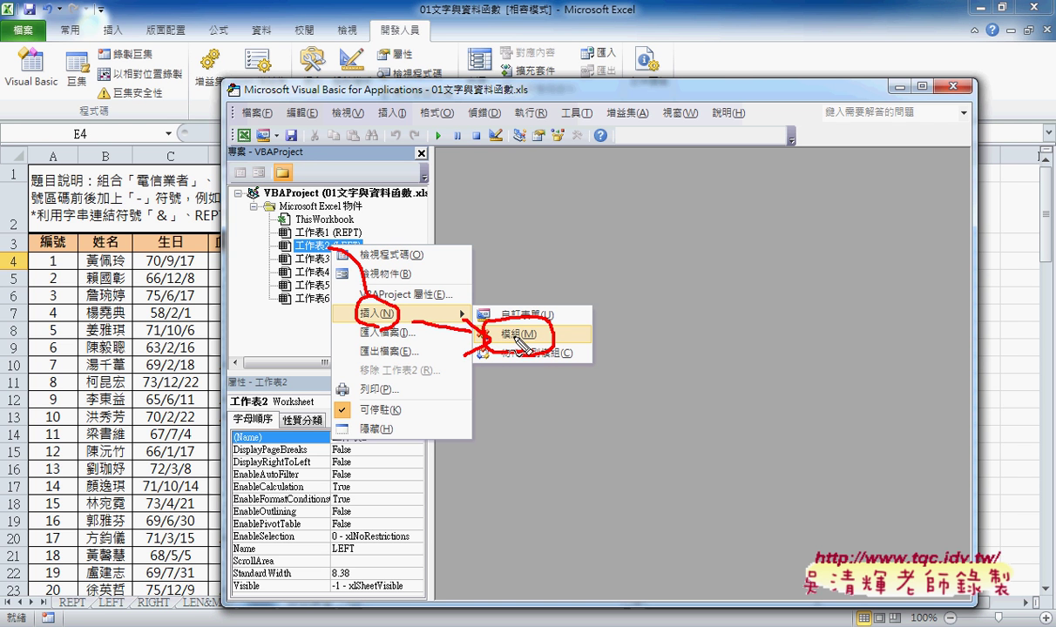
key("Escape")
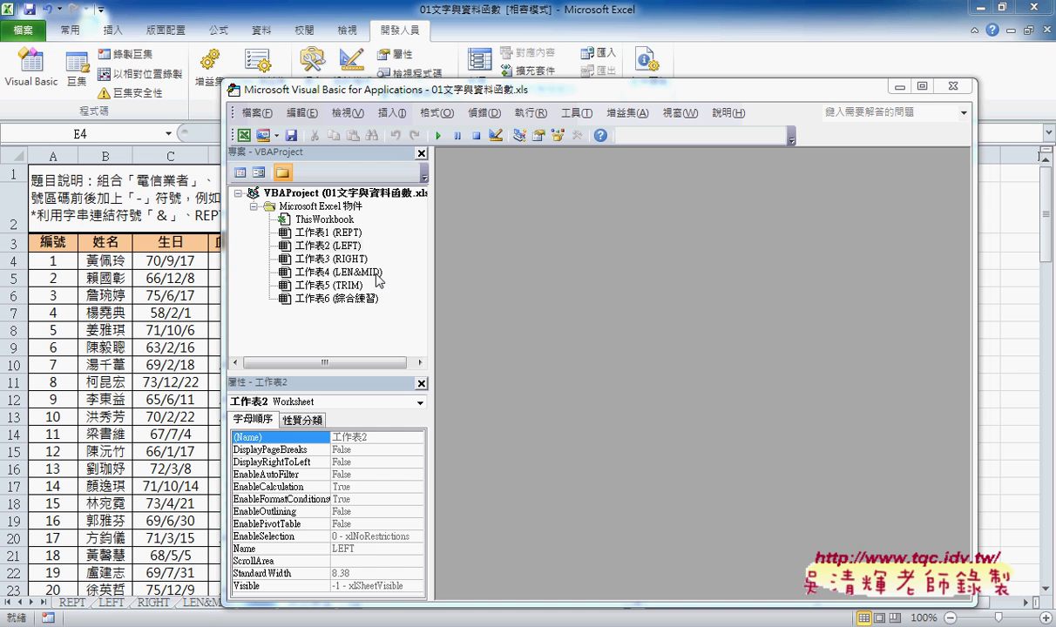
right_click(357, 272)
left_click(523, 339)
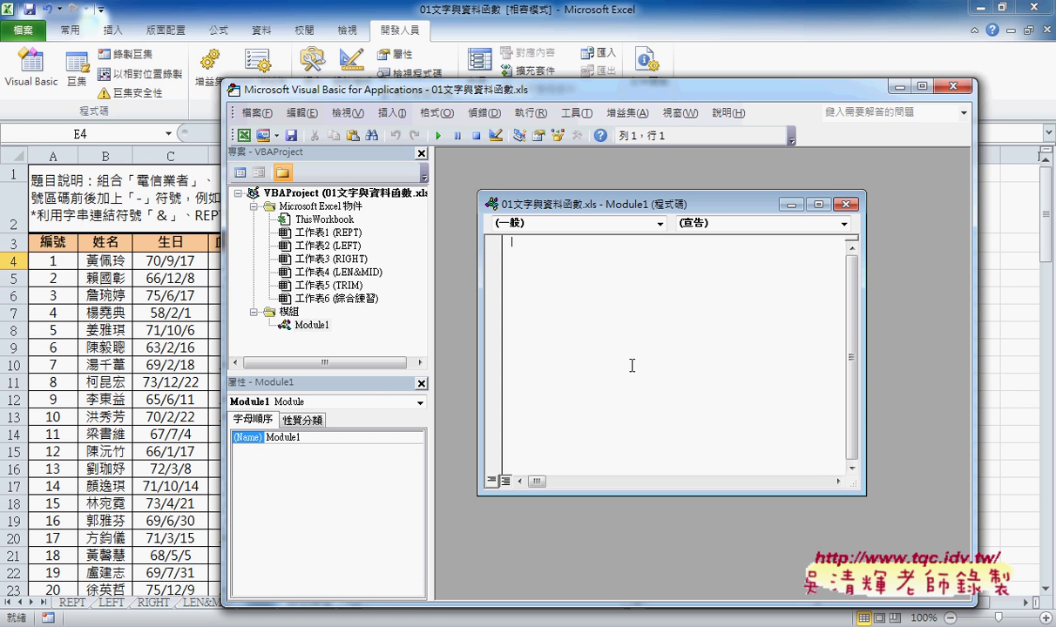
Maximize Module1's code window and add a Public Sub named 清除 via Insert > Procedure.
left_click(819, 204)
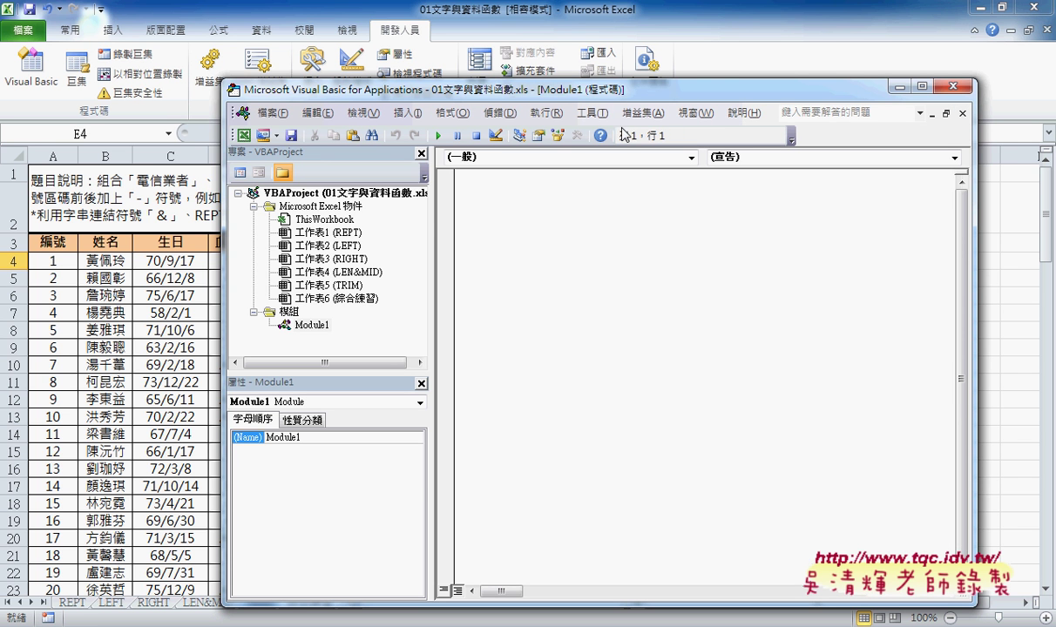
left_click_drag(622, 95, 624, 310)
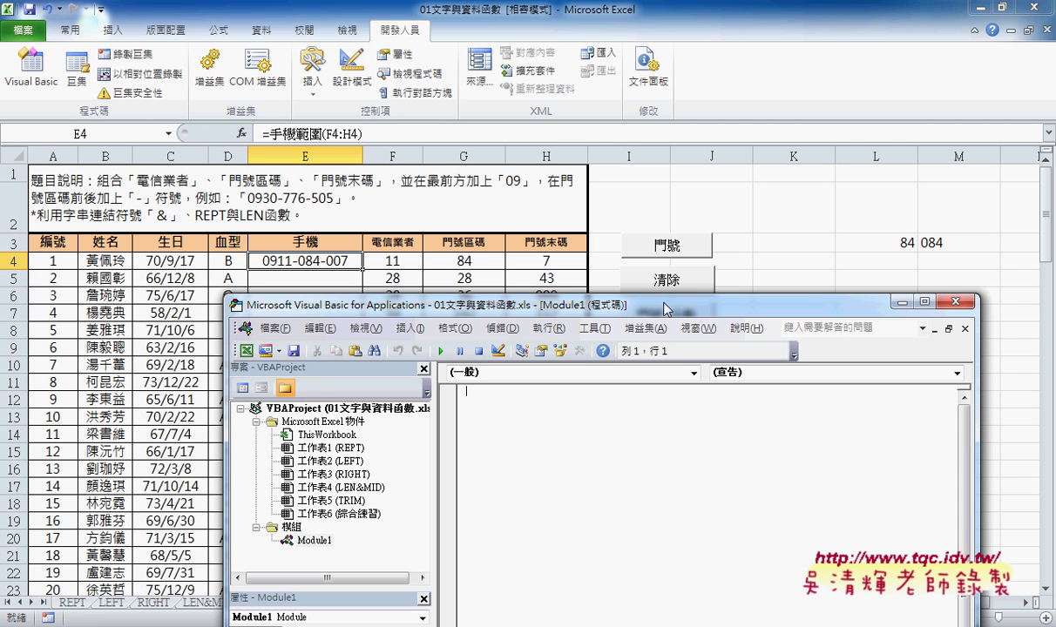
mouse_move(631, 303)
left_mouse_down()
mouse_move(677, 278)
mouse_move(723, 82)
left_mouse_up()
left_click(470, 96)
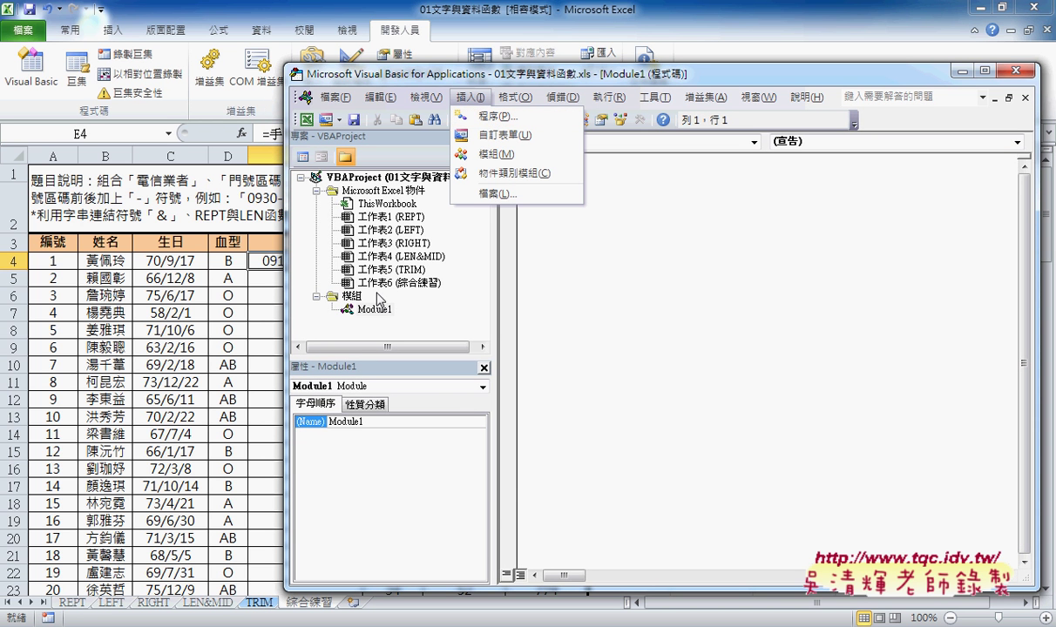
left_click(487, 117)
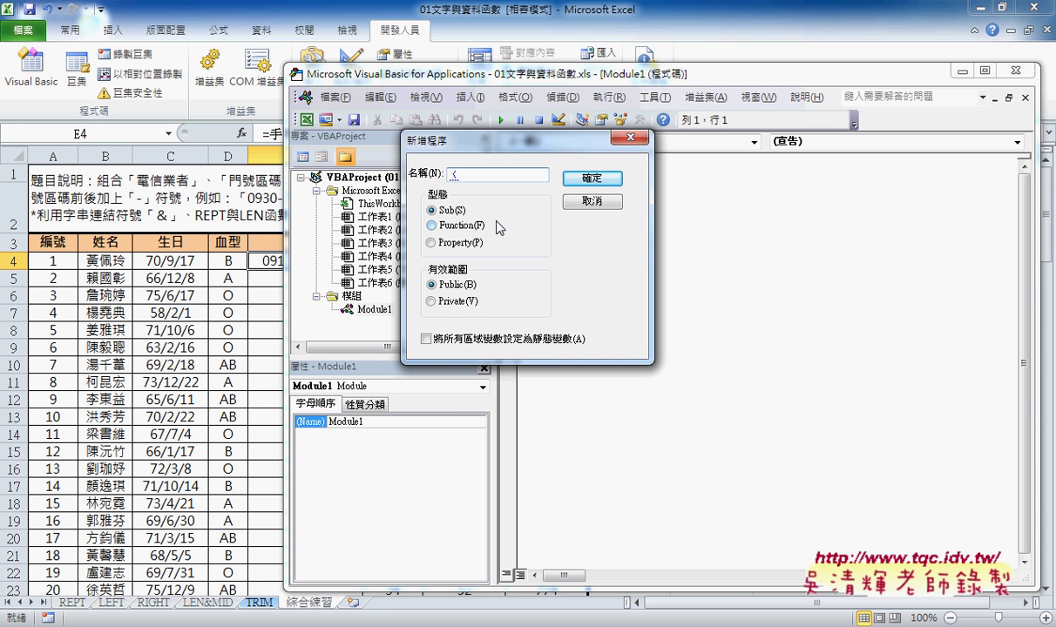
type("清除")
left_click(589, 179)
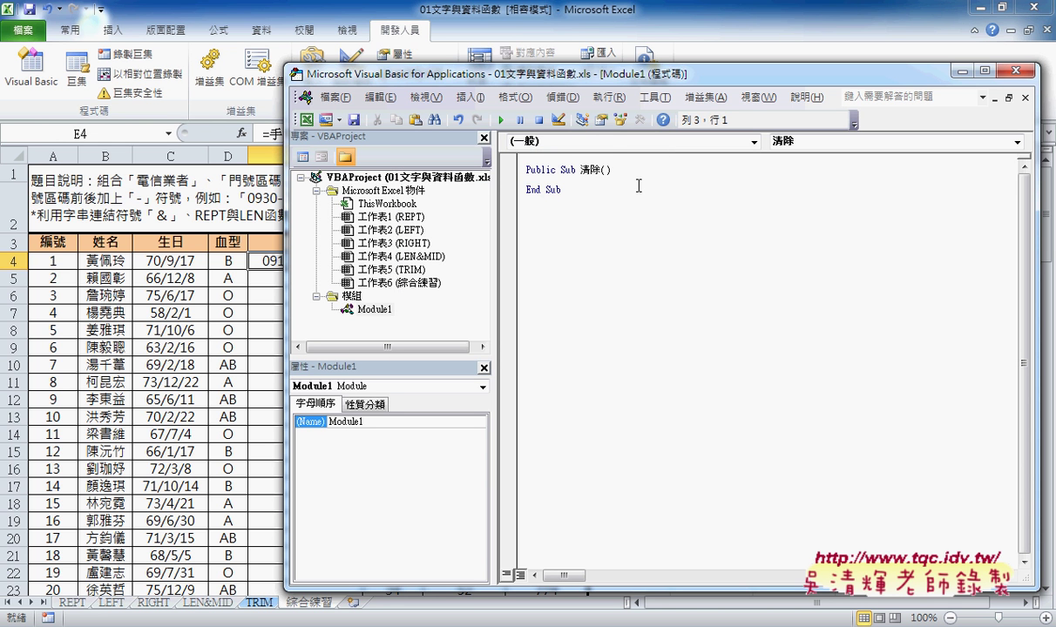
left_click(647, 100)
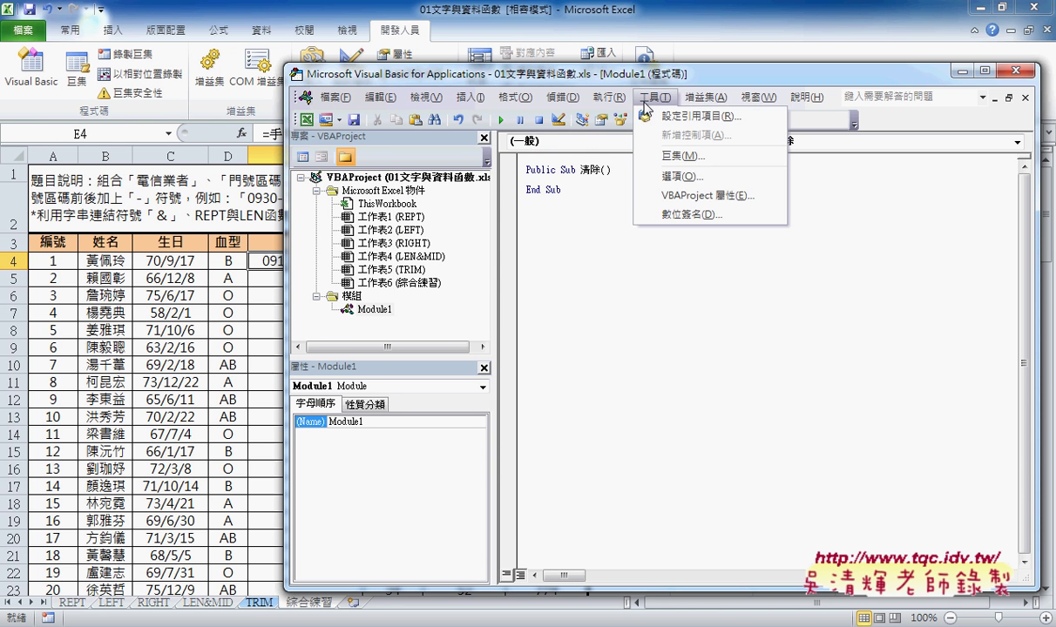
Set the code font size to 12 on the Editor Format tab of Options.
left_click(687, 177)
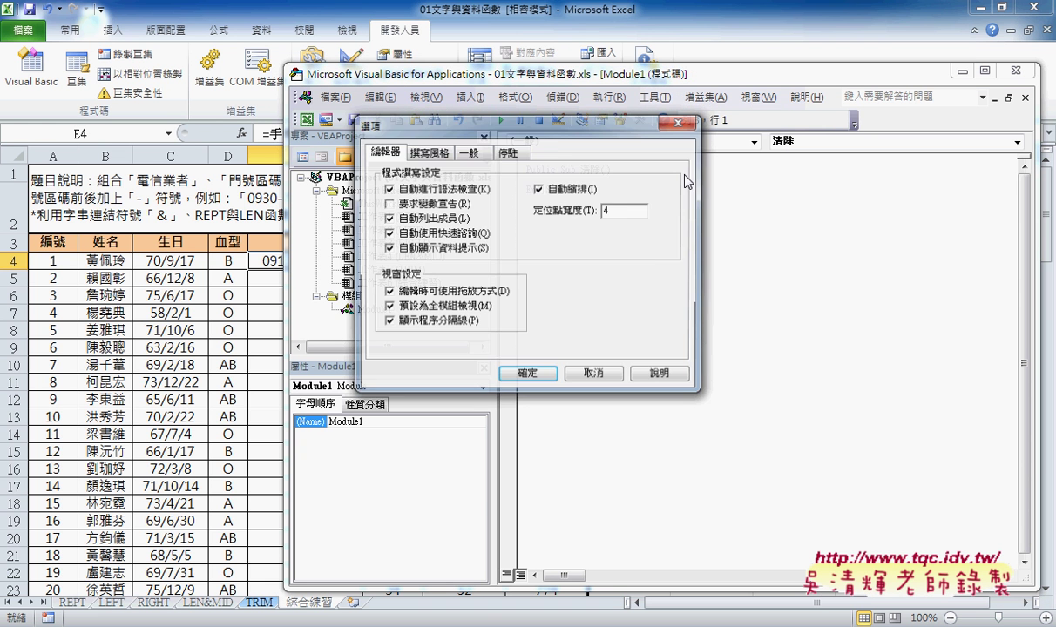
left_click_drag(528, 122, 856, 205)
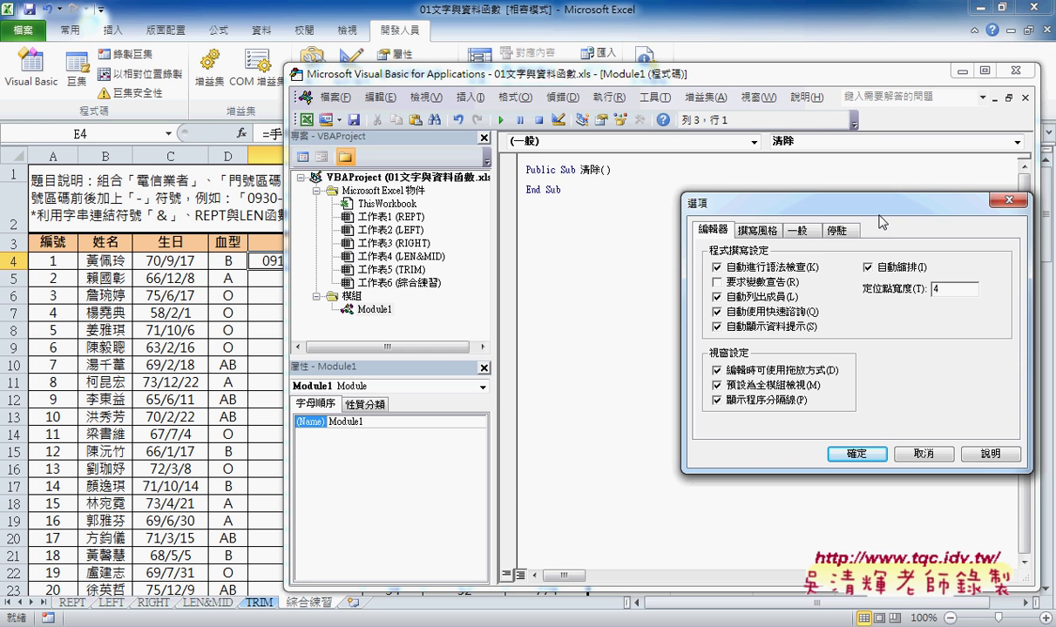
left_click(757, 230)
left_click(935, 304)
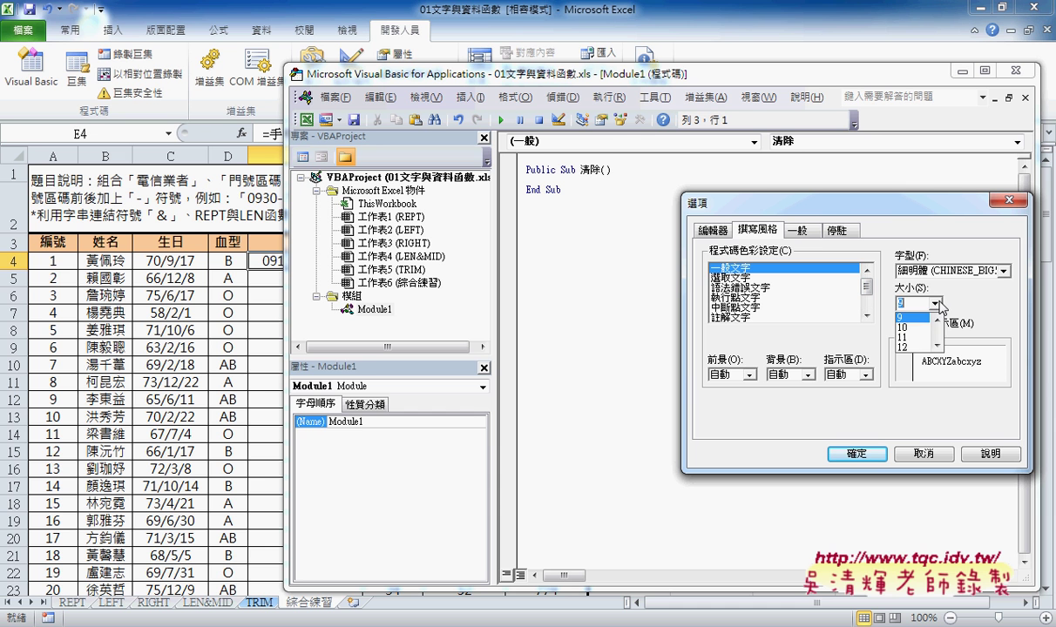
left_click(919, 340)
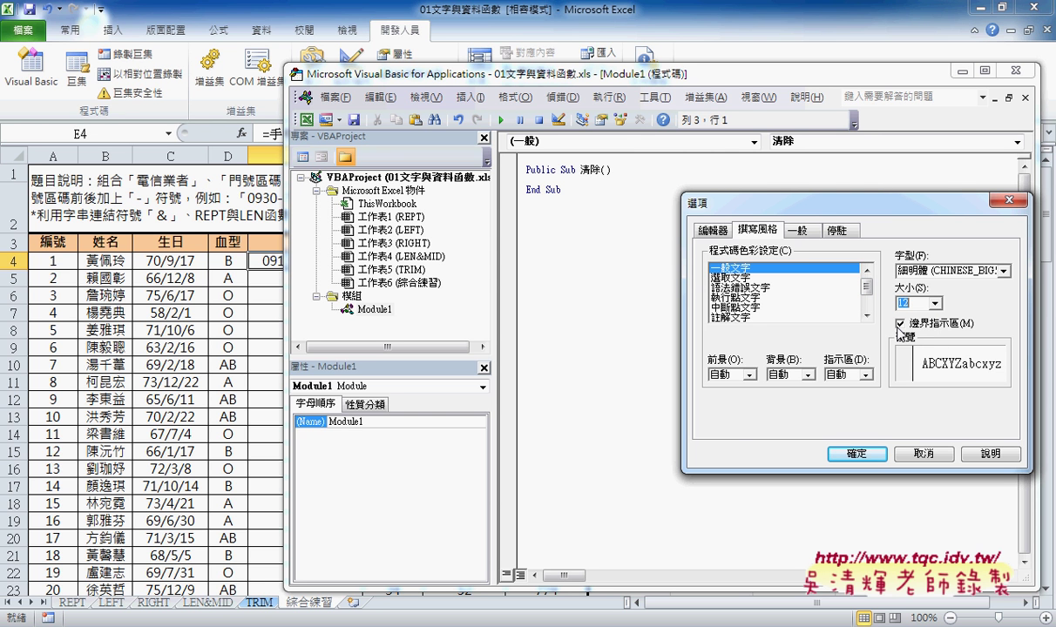
left_click(855, 457)
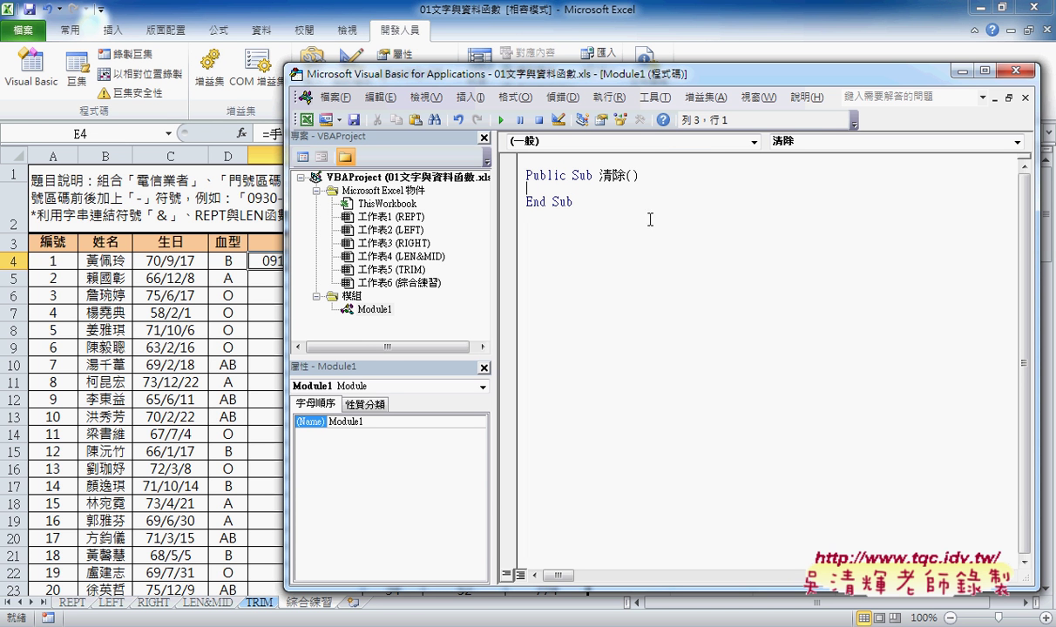
Type the indented line Cells(4, "E") = "" inside Sub 清除.
left_click_drag(588, 72, 695, 77)
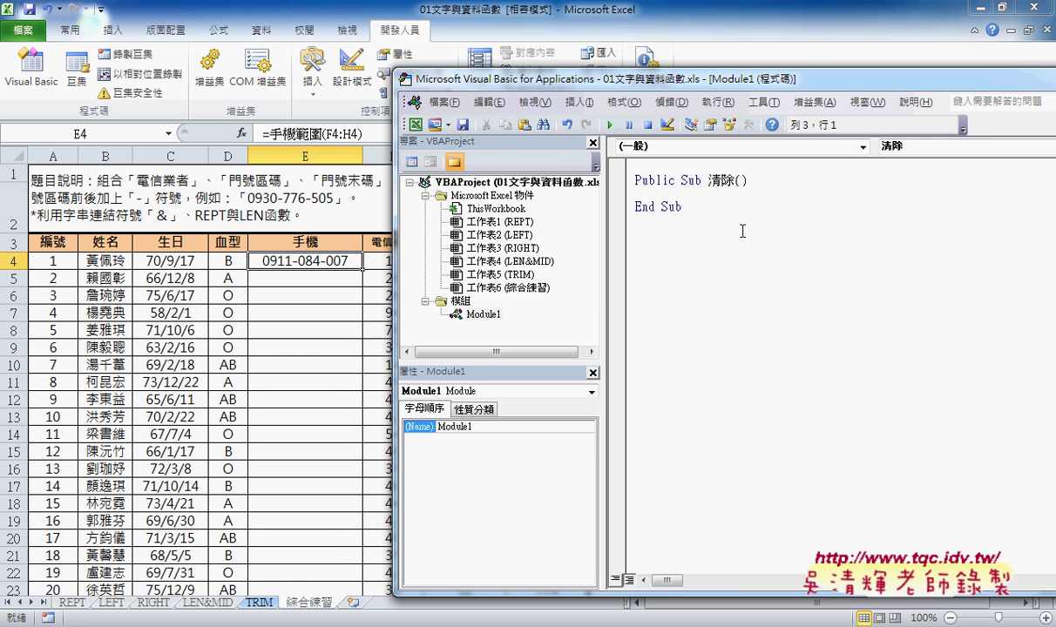
key("Tab")
type("ce")
type("lls")
type("(4")
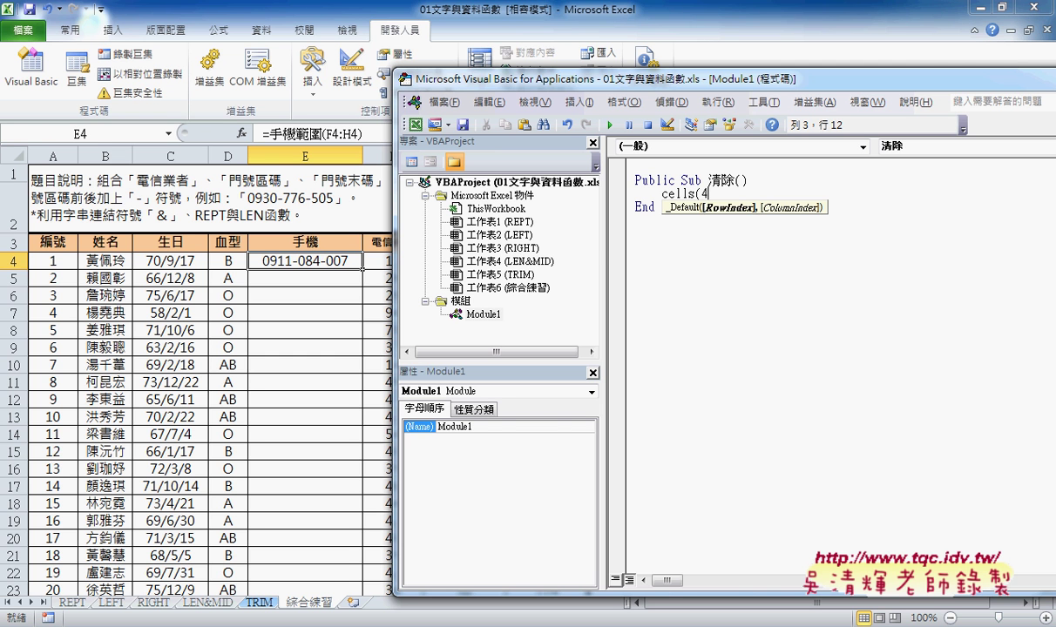
type(",")
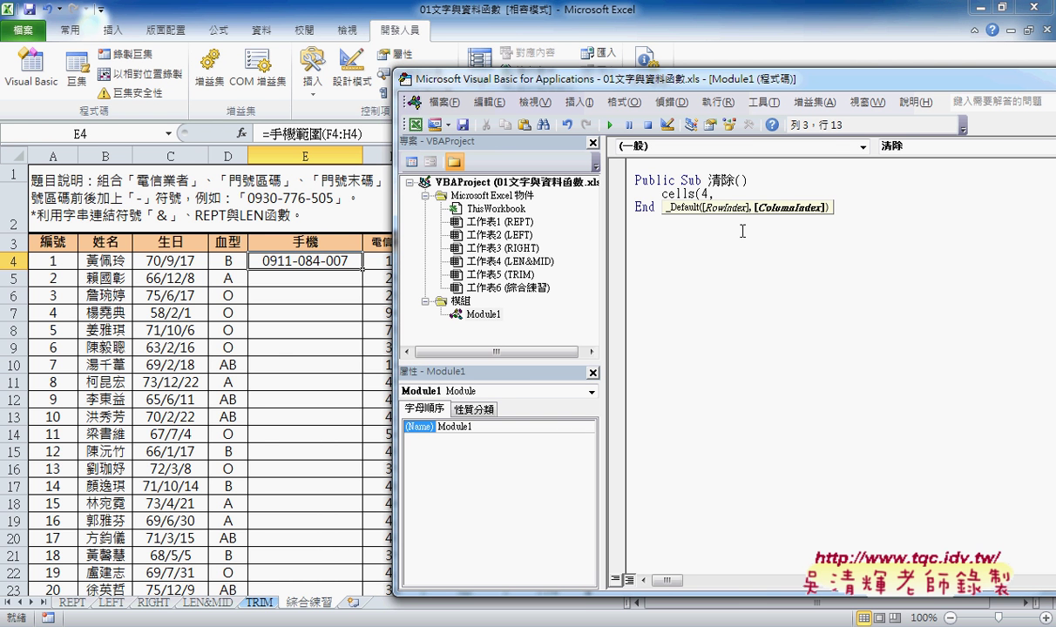
type("\"")
type("E\"")
type(")")
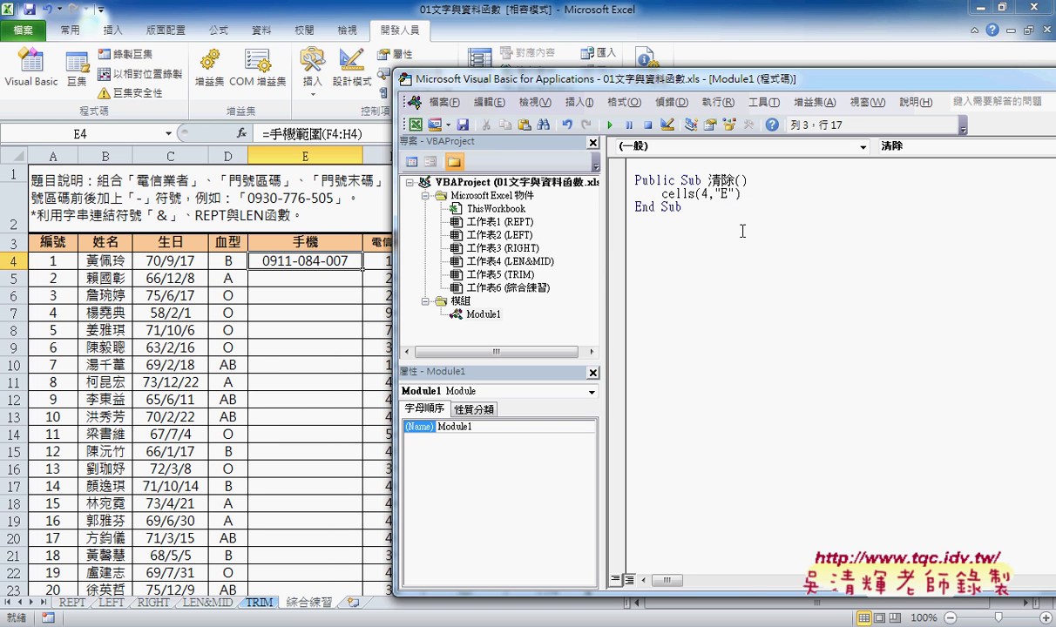
type("=")
type("\"\"")
left_click(728, 266)
left_click_drag(629, 87, 694, 84)
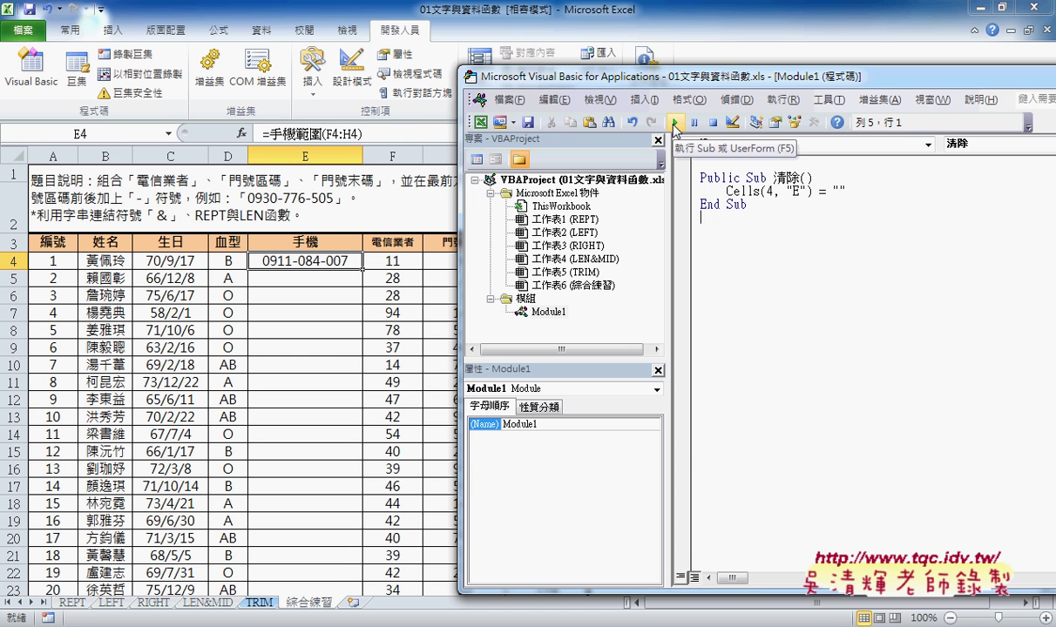
Run the 清除 macro to blank E4 and check the worksheet.
left_click(726, 188)
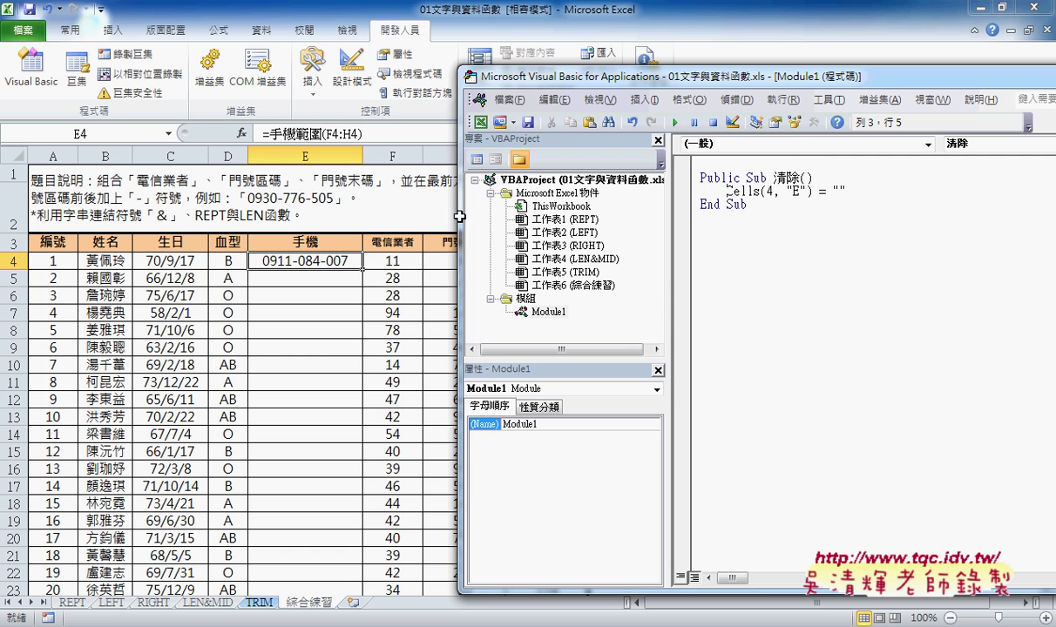
left_click(676, 127)
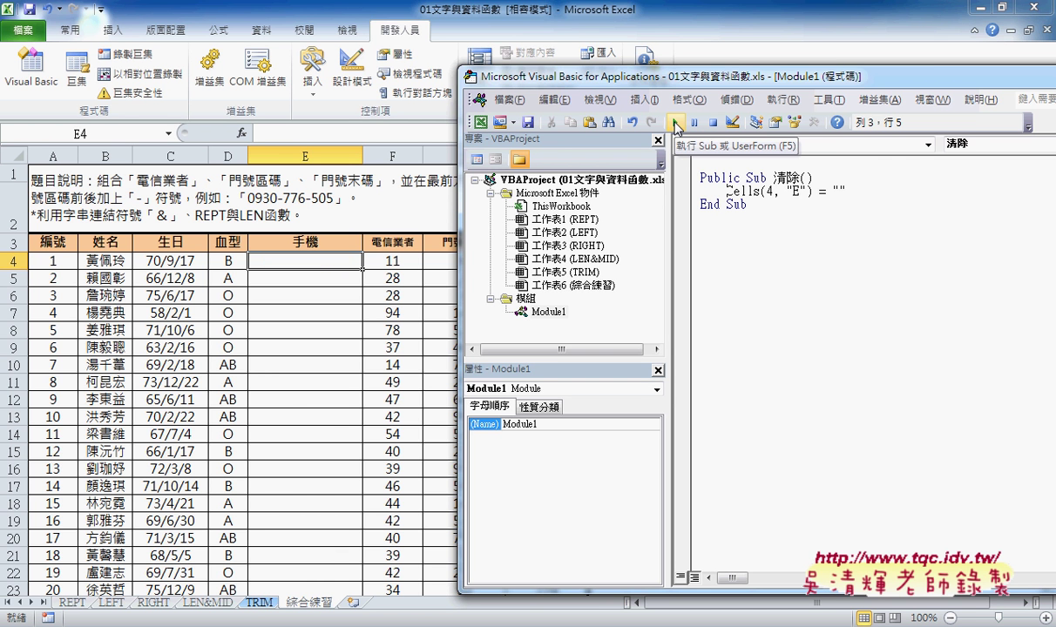
left_click(316, 265)
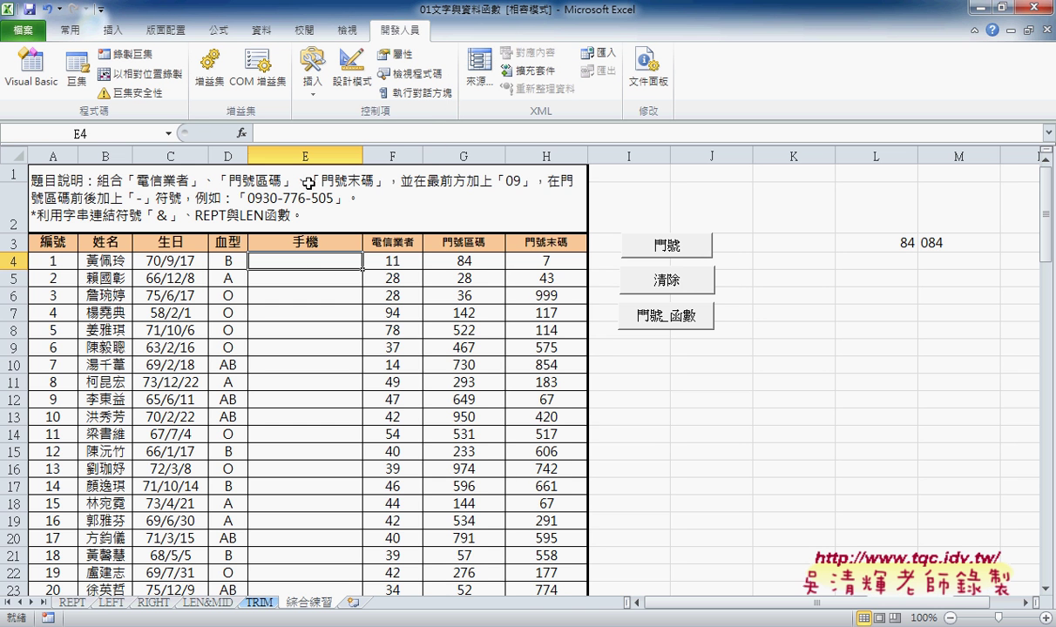
Cancel the pending Insert Function formula in E4 and return to the VBA editor.
left_click(242, 133)
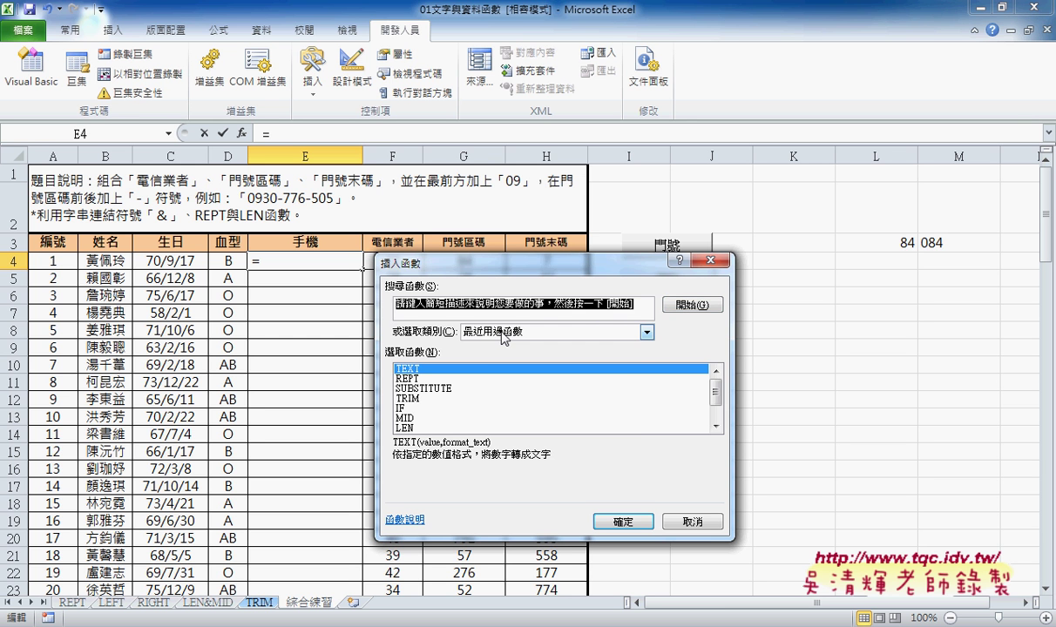
left_click(647, 332)
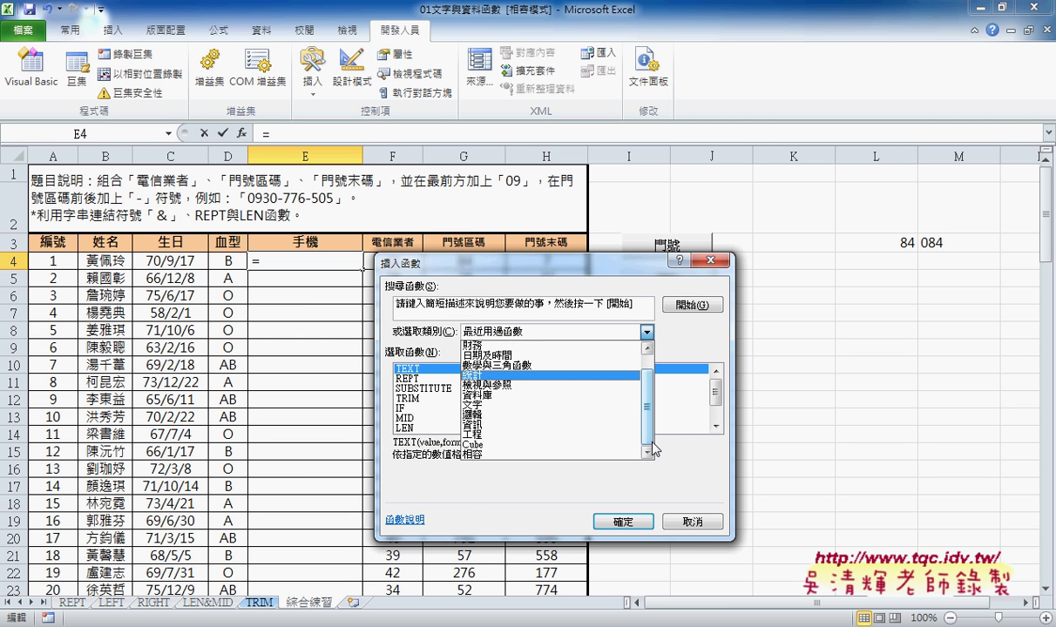
left_click(692, 521)
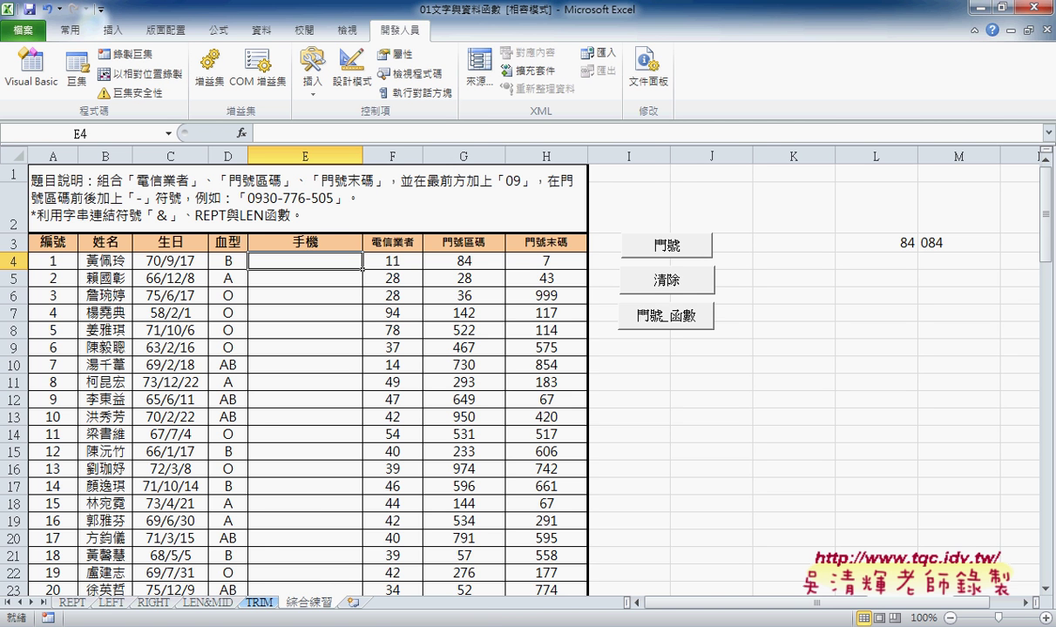
mouse_move(400, 620)
left_click(427, 568)
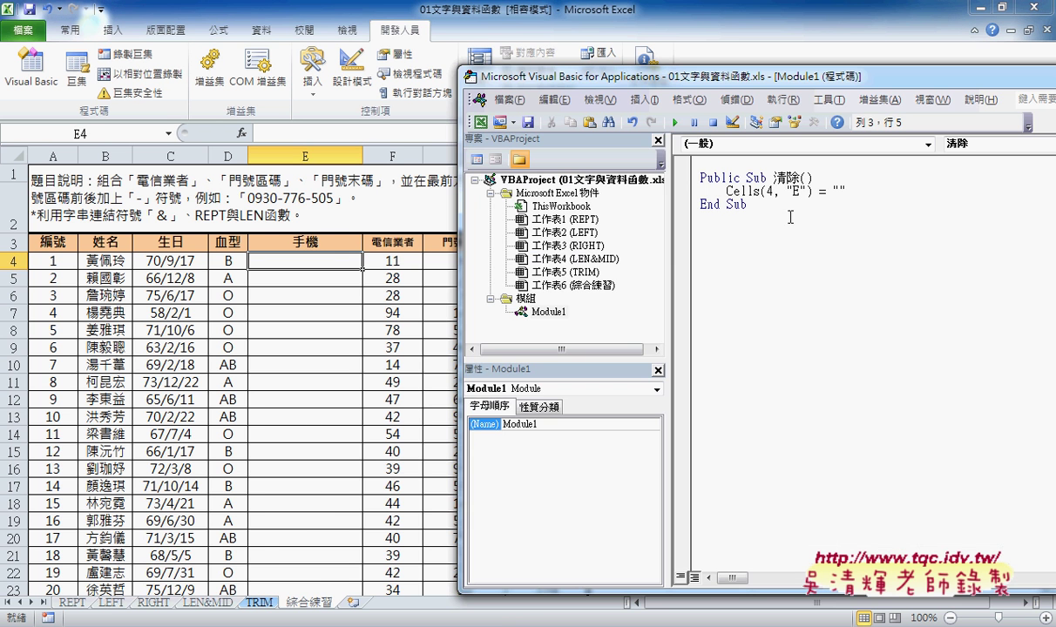
Insert the line For i = 4 To 103 above the clearing statement.
left_click(842, 175)
key("Return")
key("Tab")
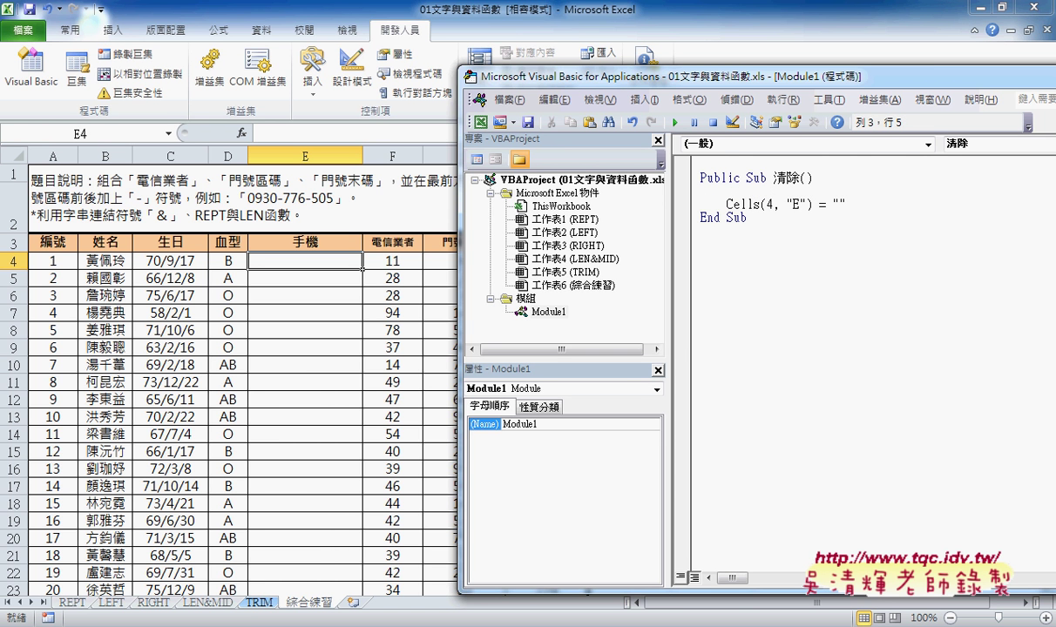
type("for ")
type("i")
type("=4")
type(" to ")
type("103")
key("Return")
key("Return")
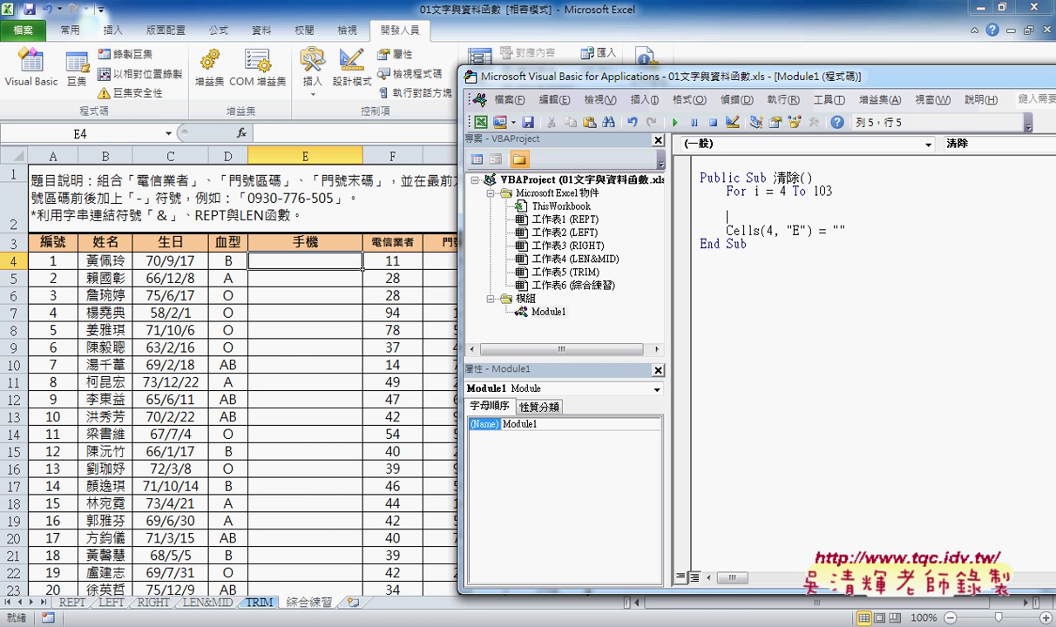
left_click(755, 191)
left_click_drag(780, 191, 835, 192)
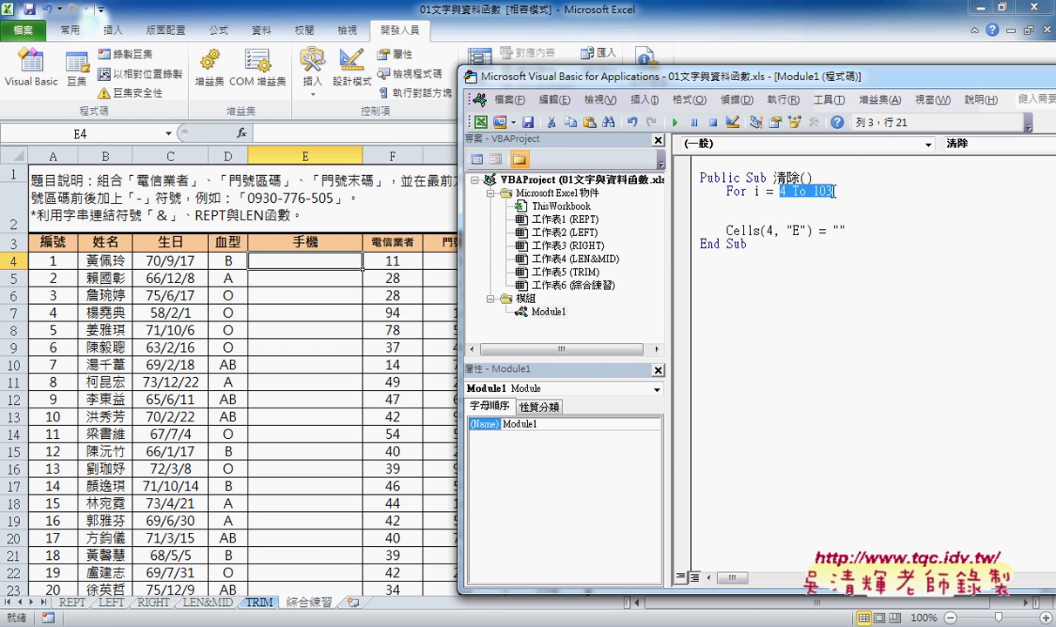
Add Next after the clearing line, indent the Cells line, and remove extra blank lines.
left_click(768, 218)
type("ne")
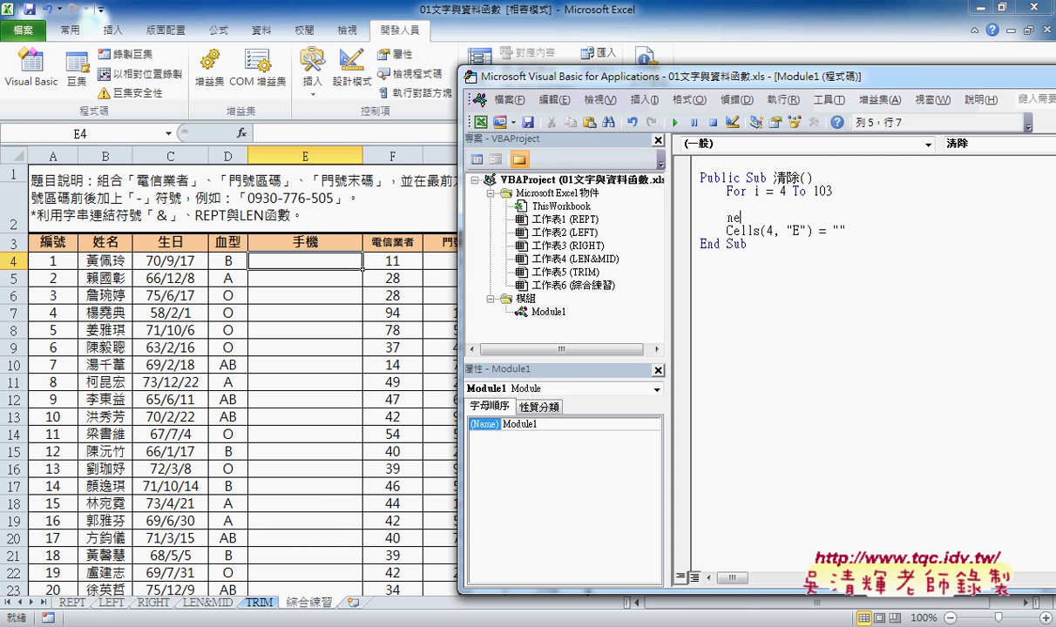
type("xt")
left_click(852, 227)
mouse_move(851, 227)
left_mouse_down()
mouse_move(728, 229)
mouse_move(729, 204)
left_mouse_up()
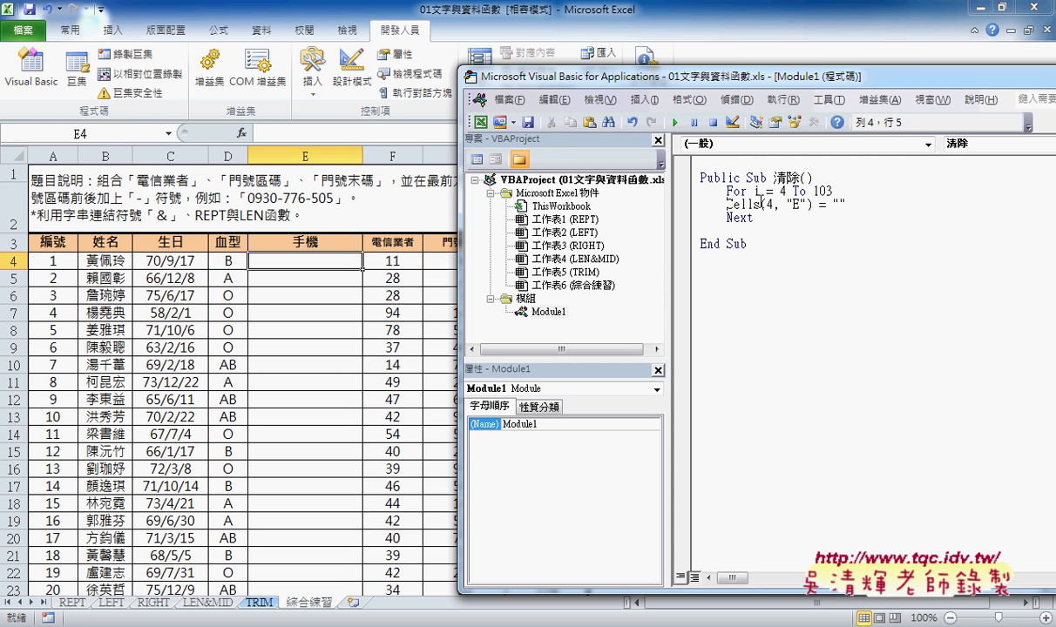
key("Tab")
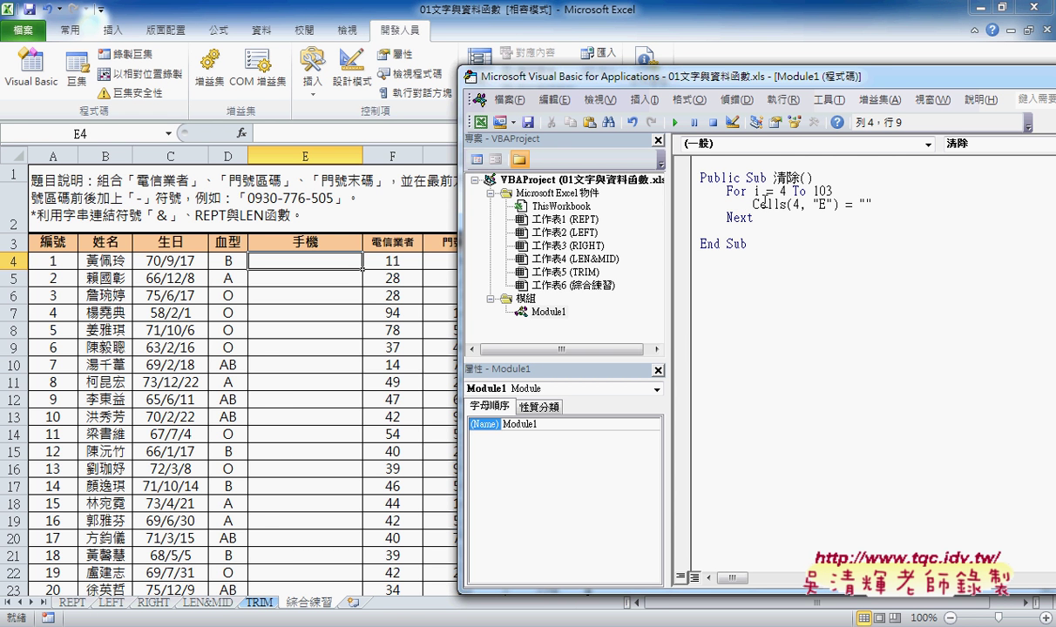
left_click(886, 203)
key("Delete")
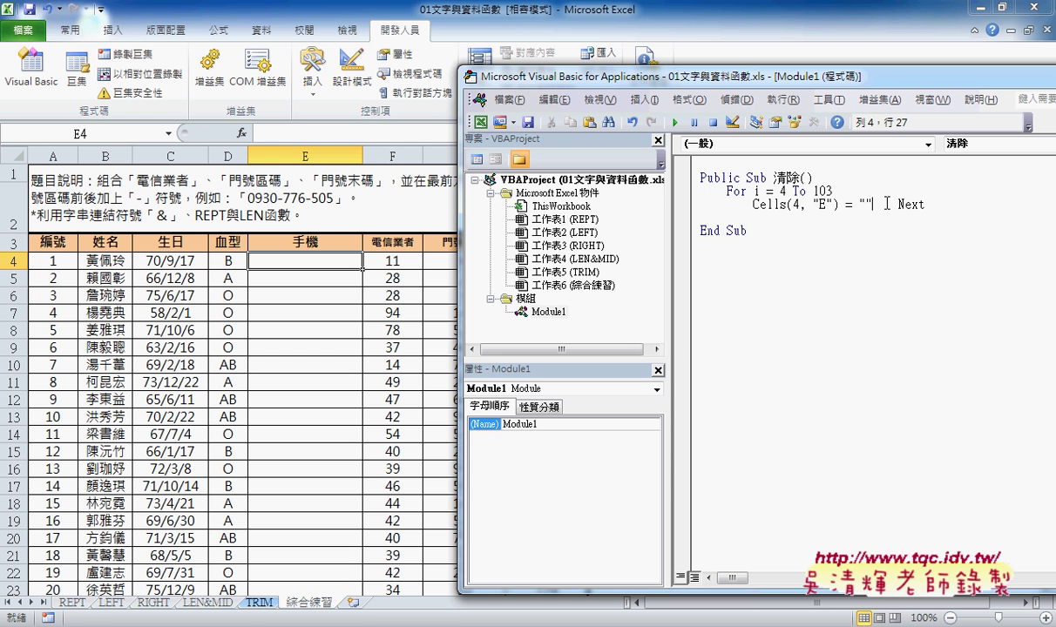
key("Return")
key("shift+Tab")
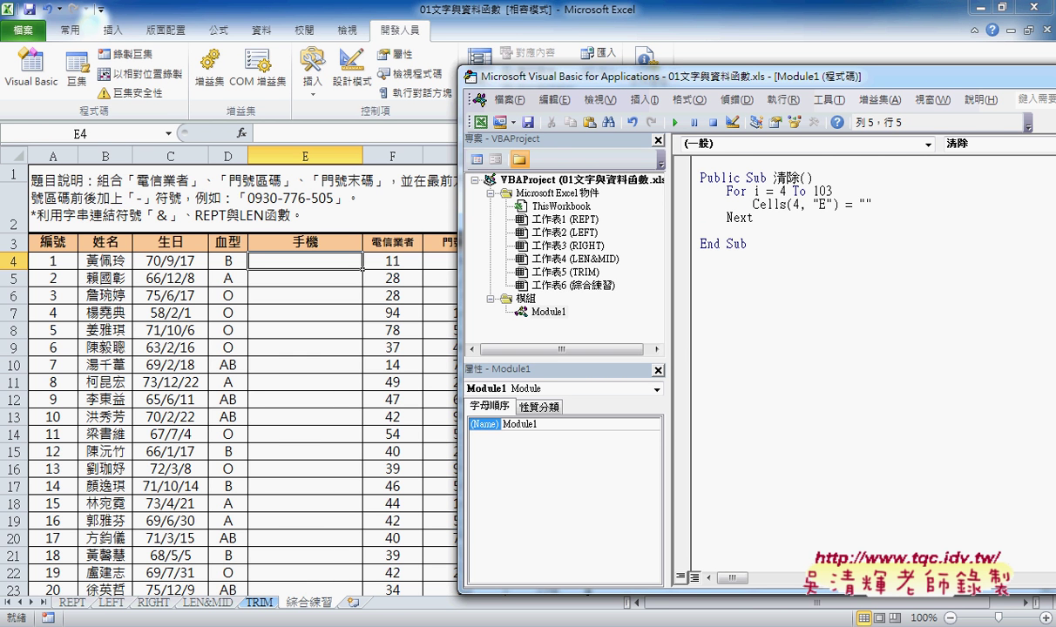
key("End")
key("Delete")
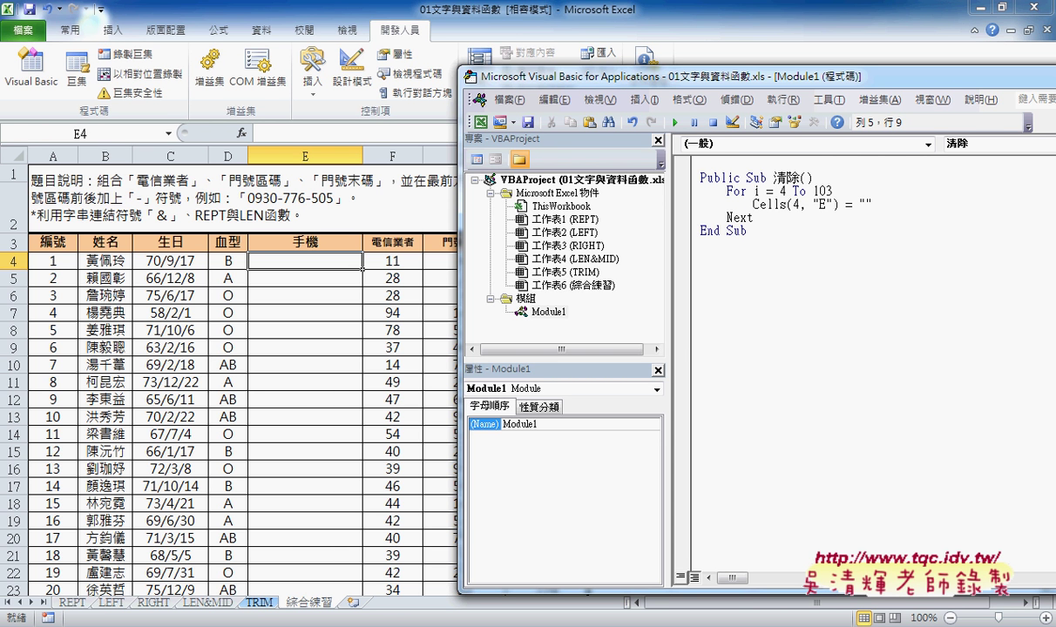
Change the clearing line to Cells(i, "E") = "".
double_click(796, 205)
type("i")
left_click(756, 234)
Paste a copy of the Sub below End Sub, rename it 門號, and type "09" & into its assignment.
left_click_drag(736, 237, 702, 190)
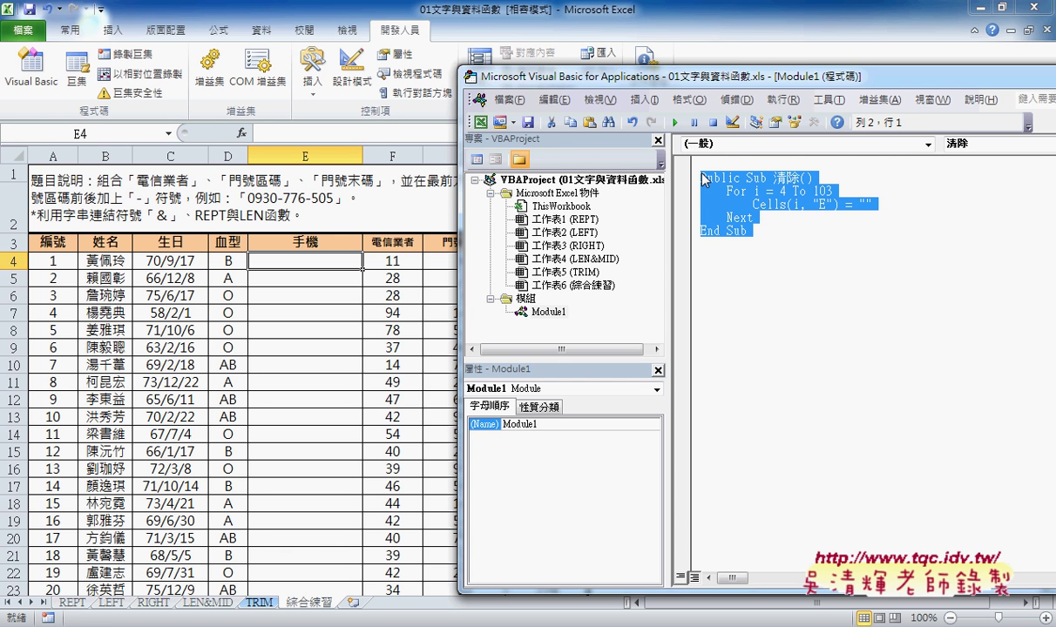
left_click(716, 249)
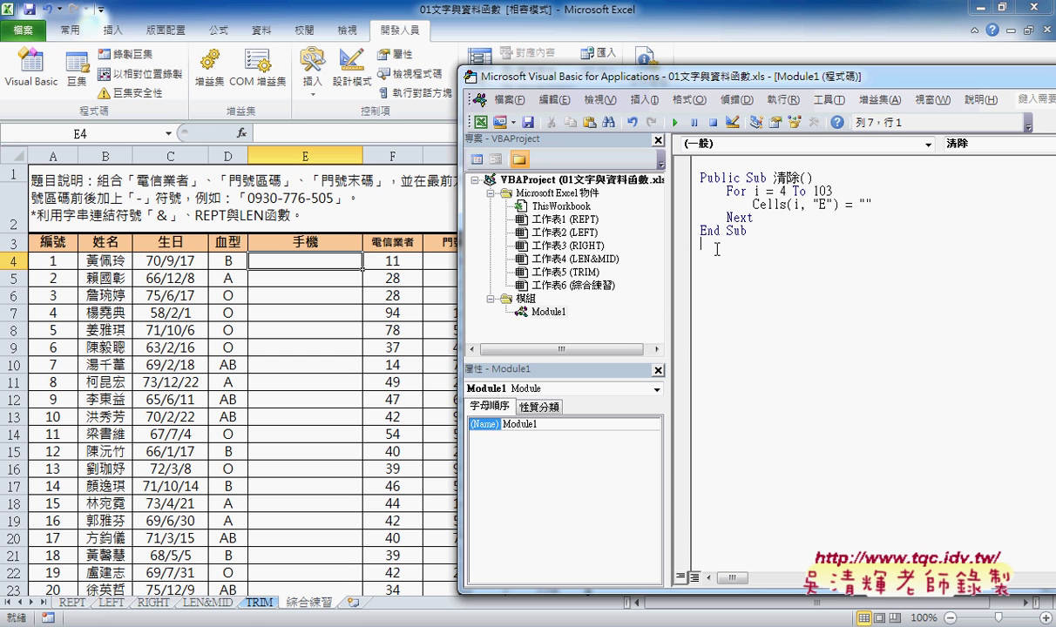
type("Public Sub 清除()     For i = 4 To 103         Cells(i, \"E\") = \"\"     Next End Sub")
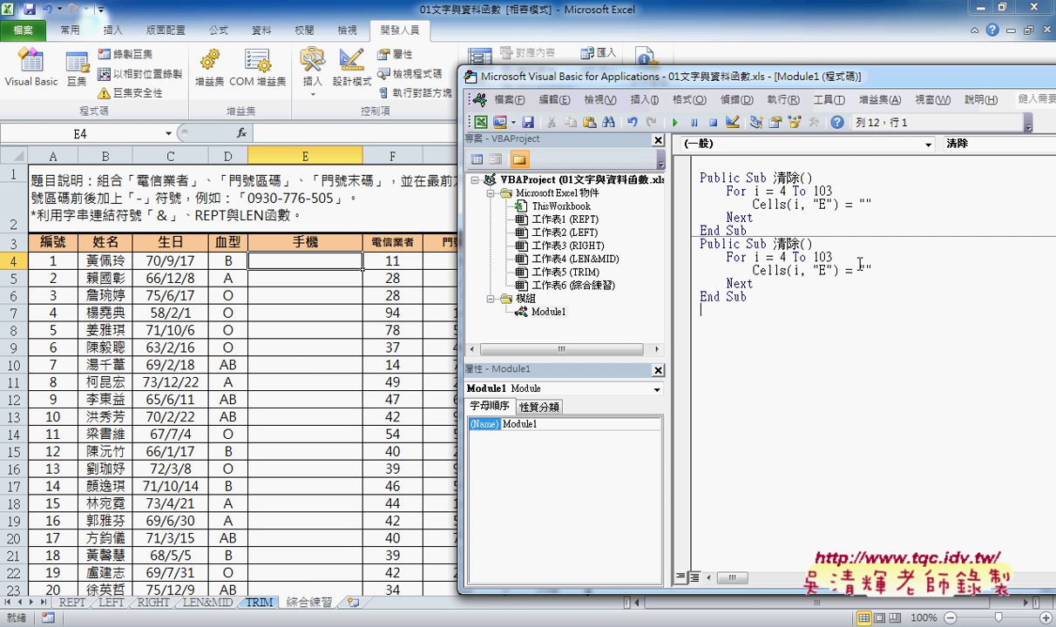
double_click(779, 249)
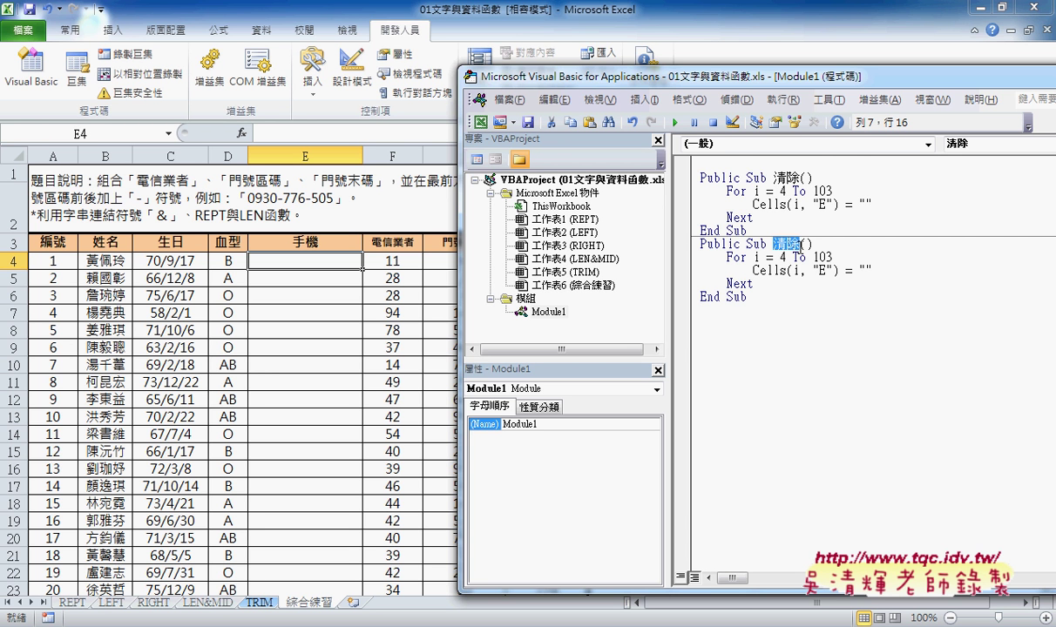
key("Delete")
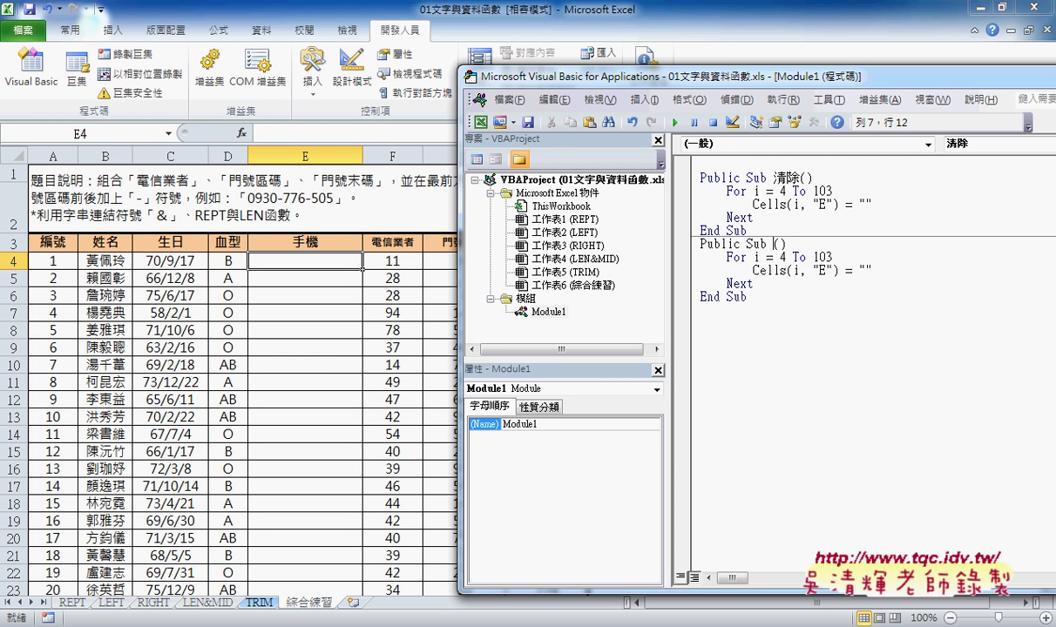
type("瞞")
type("ㄏㄠ")
type("號")
type("ㄇㄣ")
type("們")
type("門號")
key("Down")
key("Down")
key("Down")
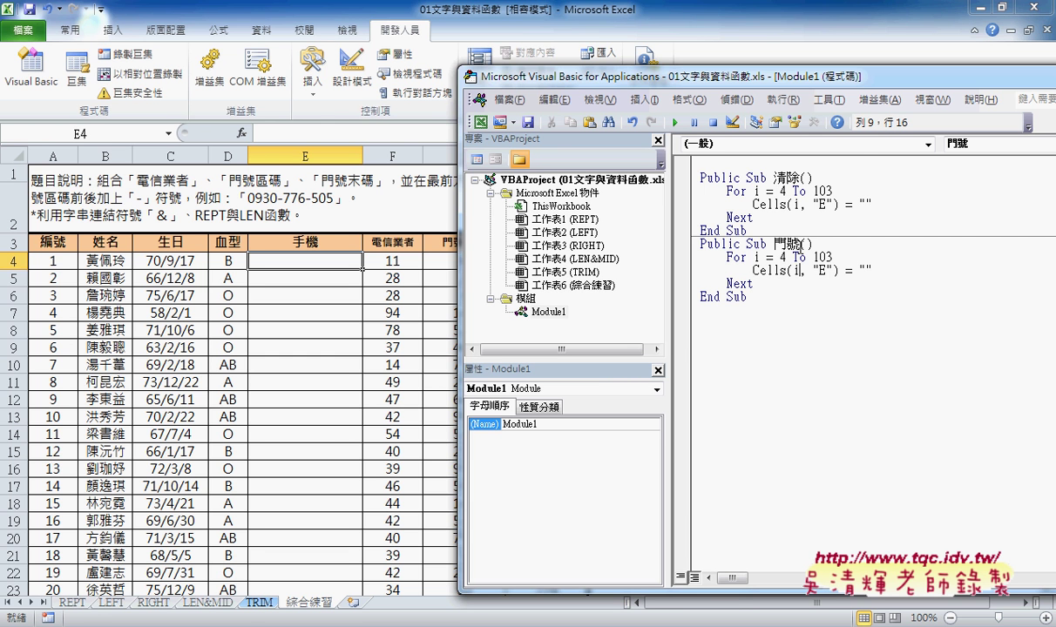
left_click(865, 271)
type("09\"")
type(" &")
left_click_drag(666, 268, 540, 263)
Join "09" with a Cells(i, "F") reference, copied from the column E reference and changed to F.
left_click_drag(602, 84, 548, 85)
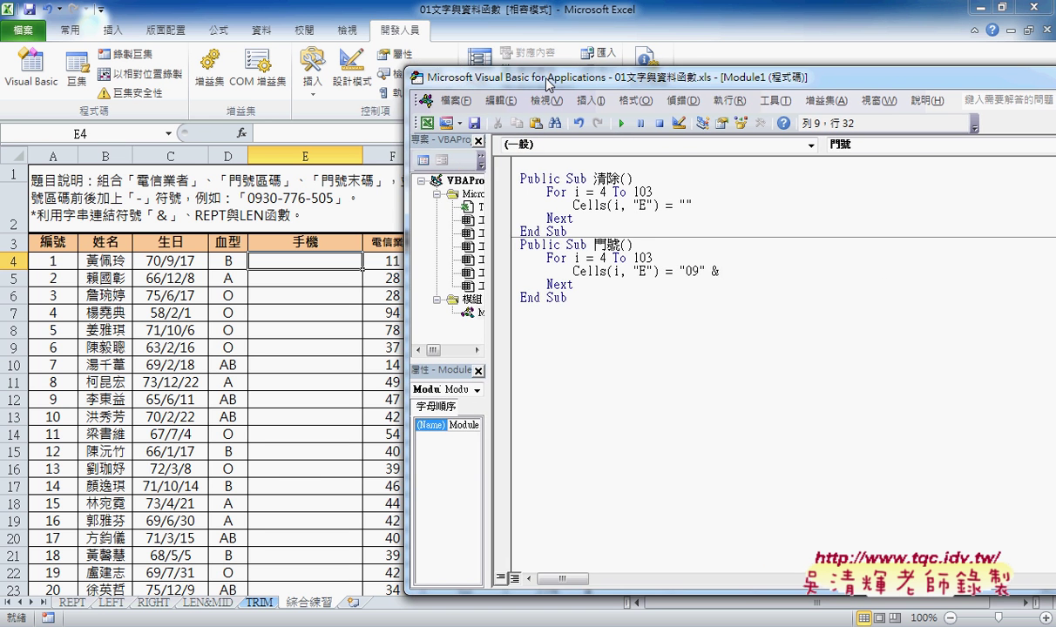
left_click(707, 271)
type("&")
left_click_drag(667, 83, 725, 82)
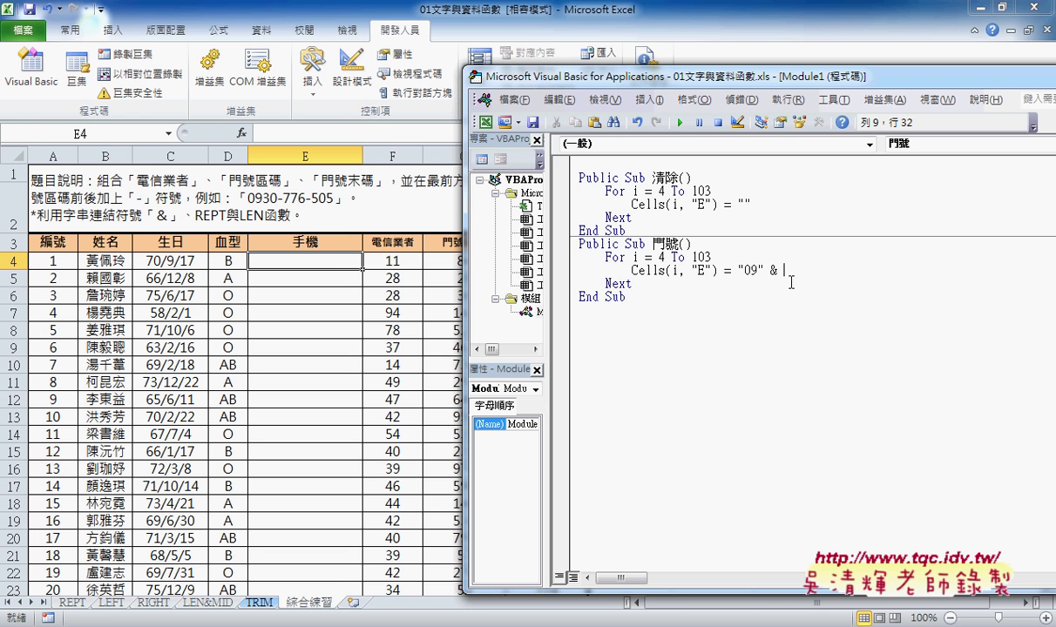
left_click_drag(632, 271, 718, 270)
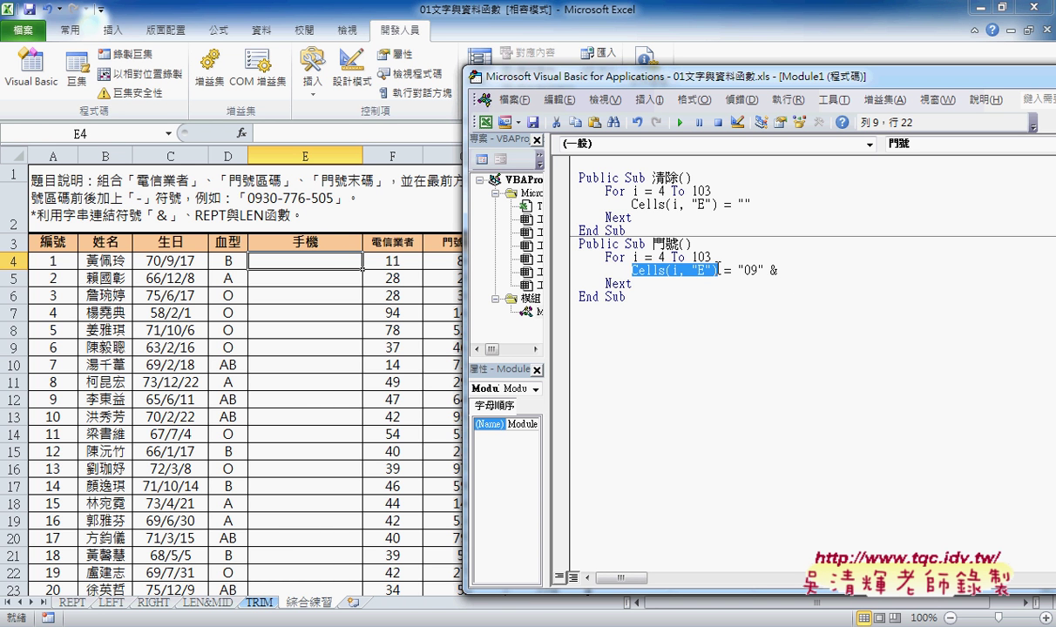
left_click(840, 275)
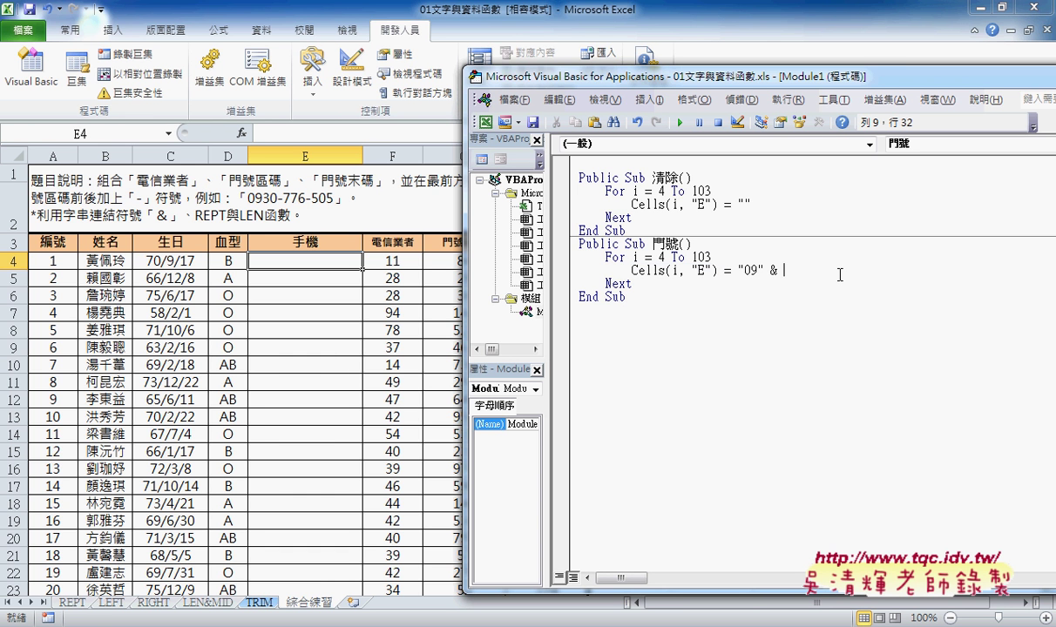
type("Cells(i, \"E\")")
double_click(825, 271)
double_click(855, 271)
type("F")
Add & format( after the Cells(i, "F") reference at the end of the 門號 line.
left_click(833, 271, "shift")
left_click(784, 271, "shift")
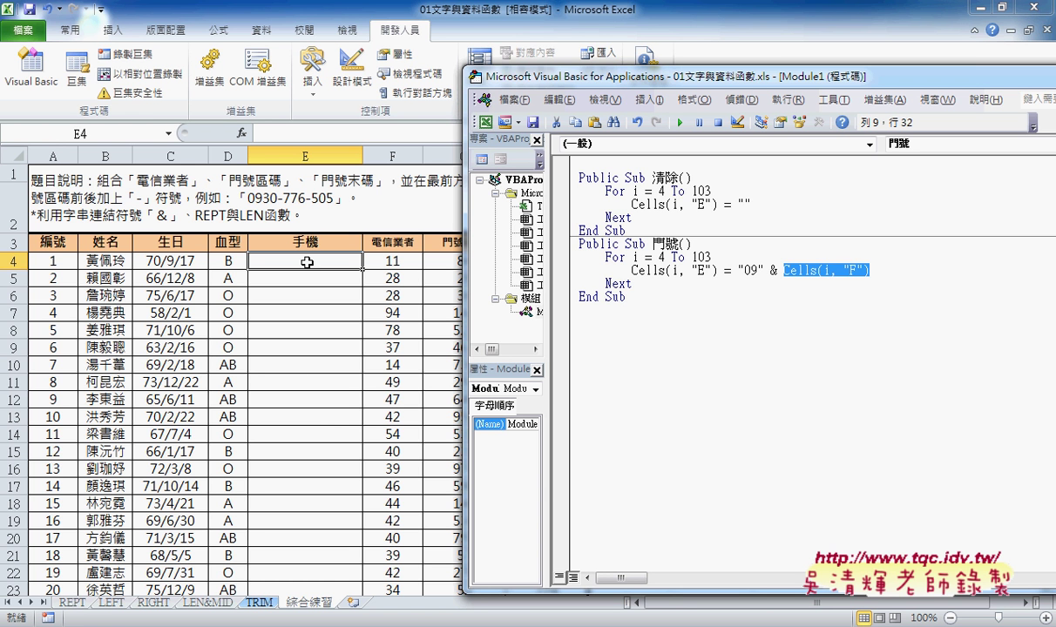
left_click(876, 271)
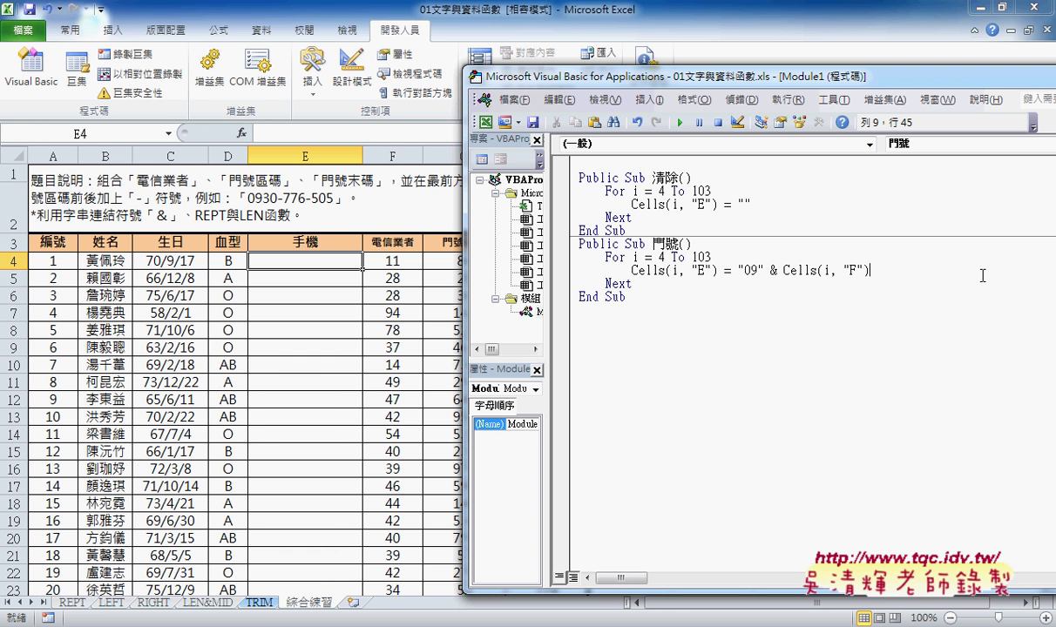
type(" &")
type("ㄈ")
type("ㄜ")
type("ㄊㄚ")
key("Escape")
type("f")
type("ormat")
type("(")
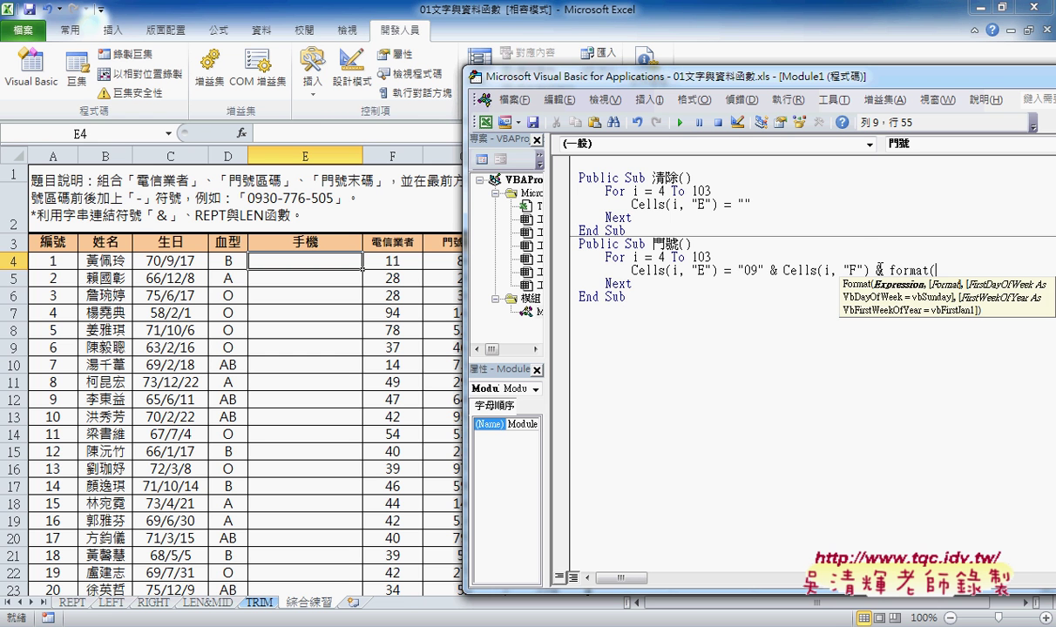
Insert "-" & before format( and remove the extra space.
left_click(886, 269)
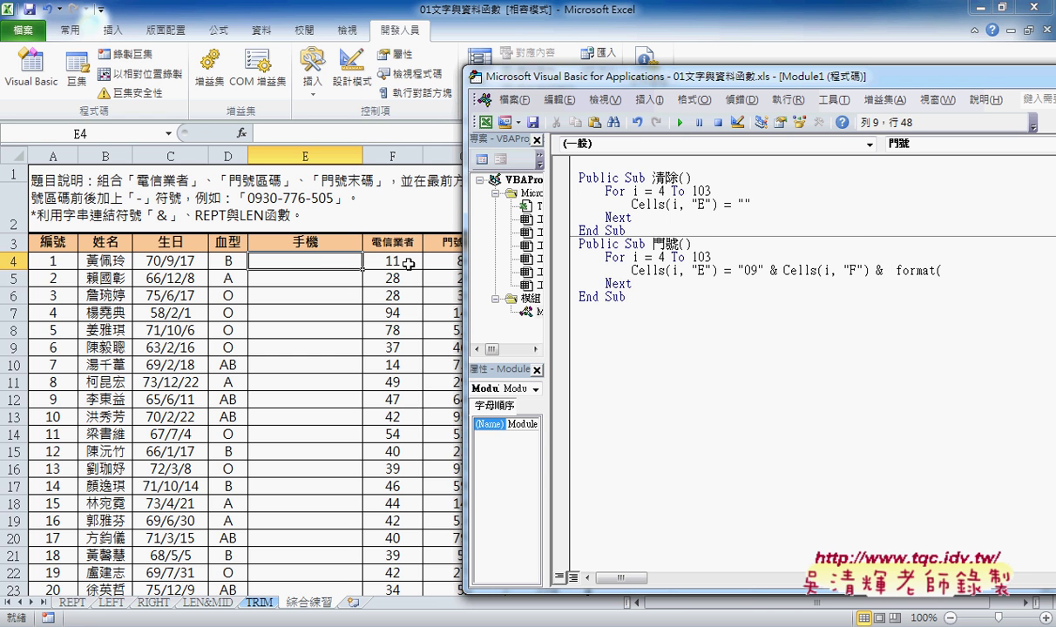
left_click(889, 270)
key("BackSpace")
type("\"-")
type("\" &")
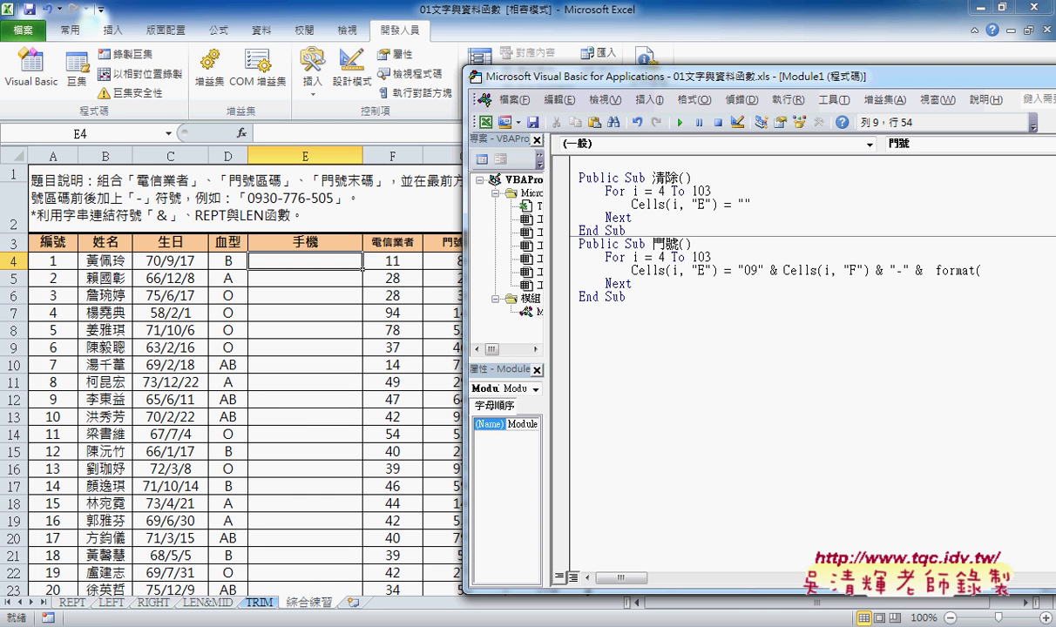
left_click(968, 270)
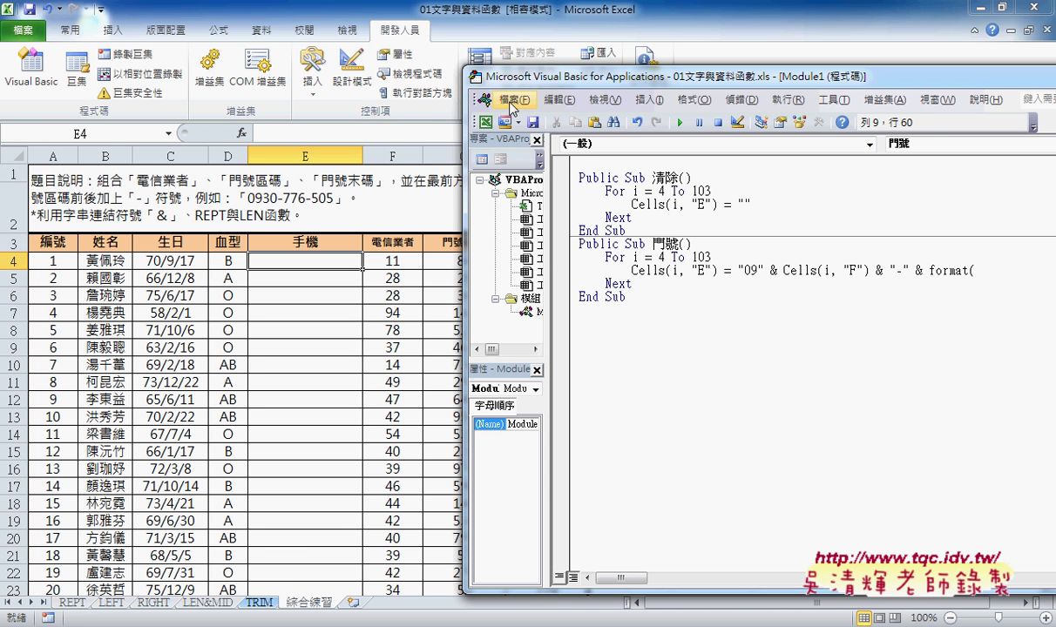
Complete the call as Format(Cells(i, "G"), "000") and commit the line.
left_click_drag(479, 82, 513, 81)
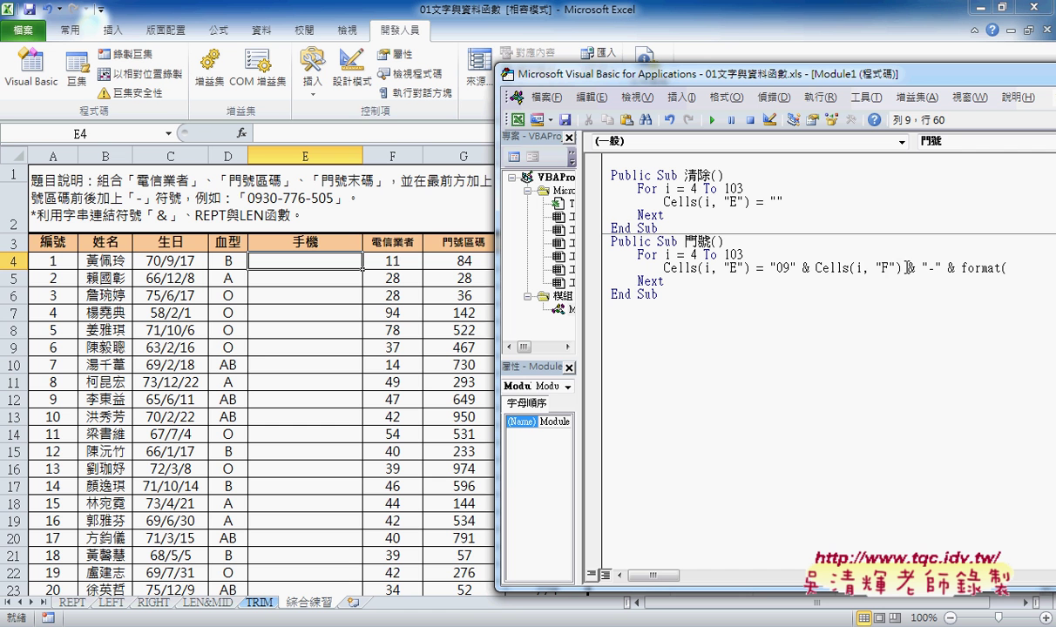
left_click_drag(907, 268, 816, 270)
key("ctrl+c")
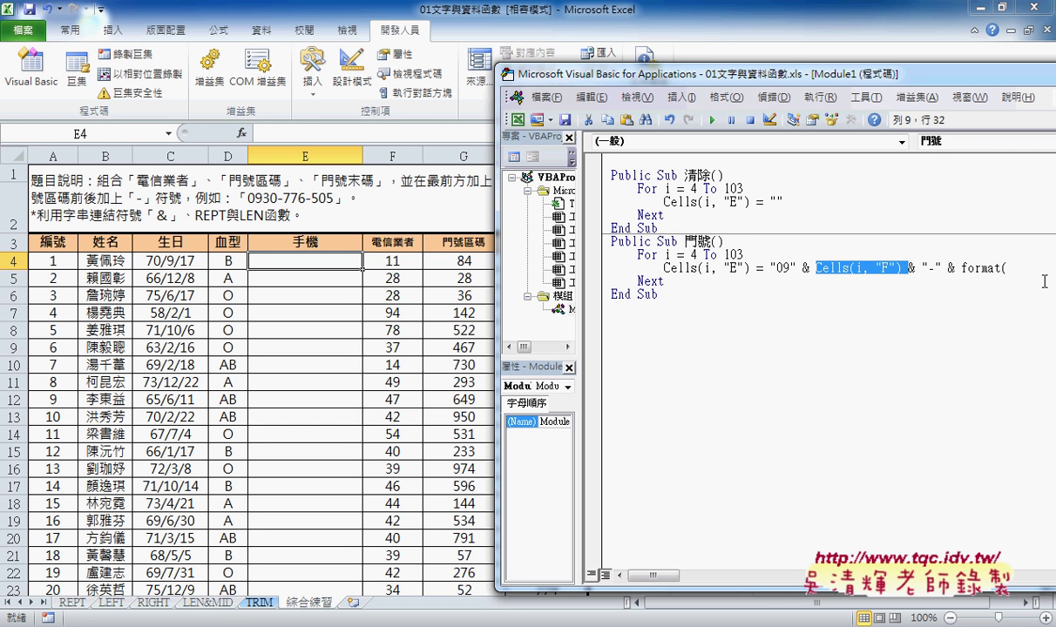
key("End")
key("ctrl+v")
left_click_drag(802, 74, 537, 77)
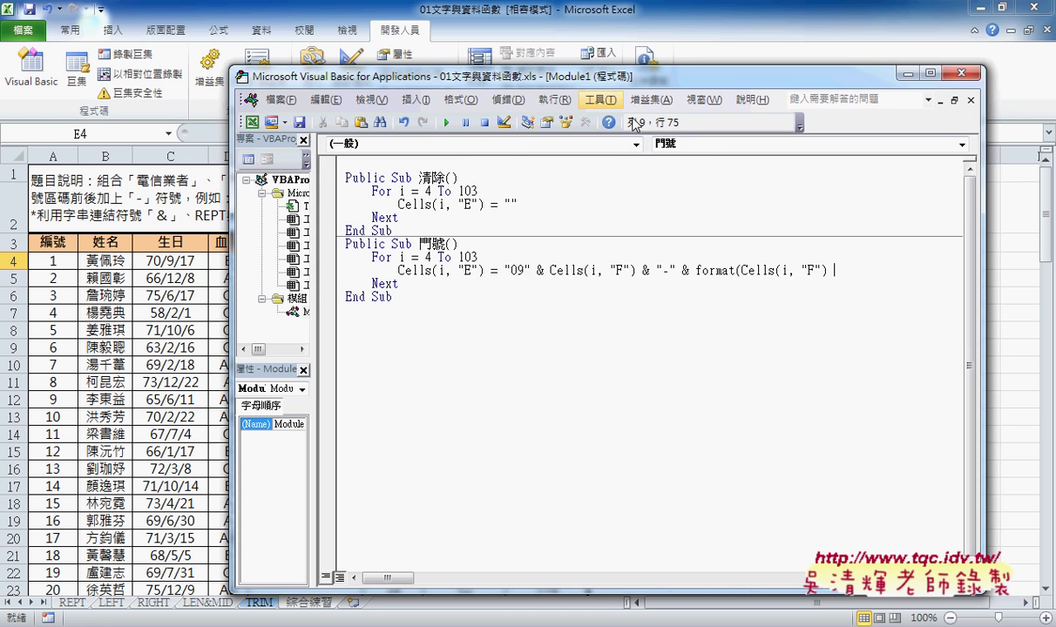
left_click(812, 270)
double_click(812, 270)
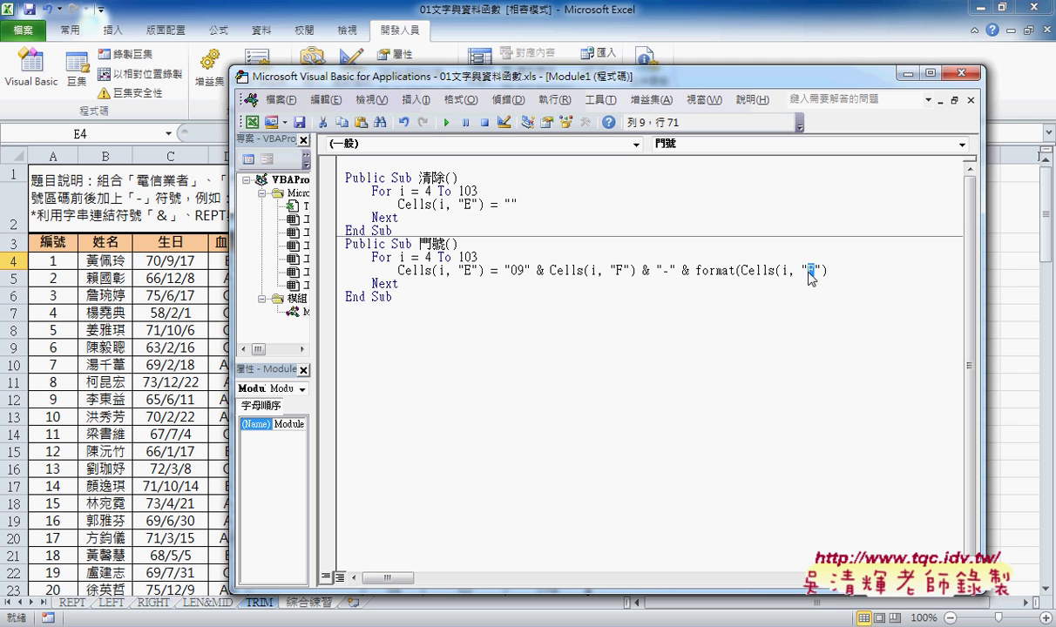
type("G")
key("End")
type(", \"G\"),\"")
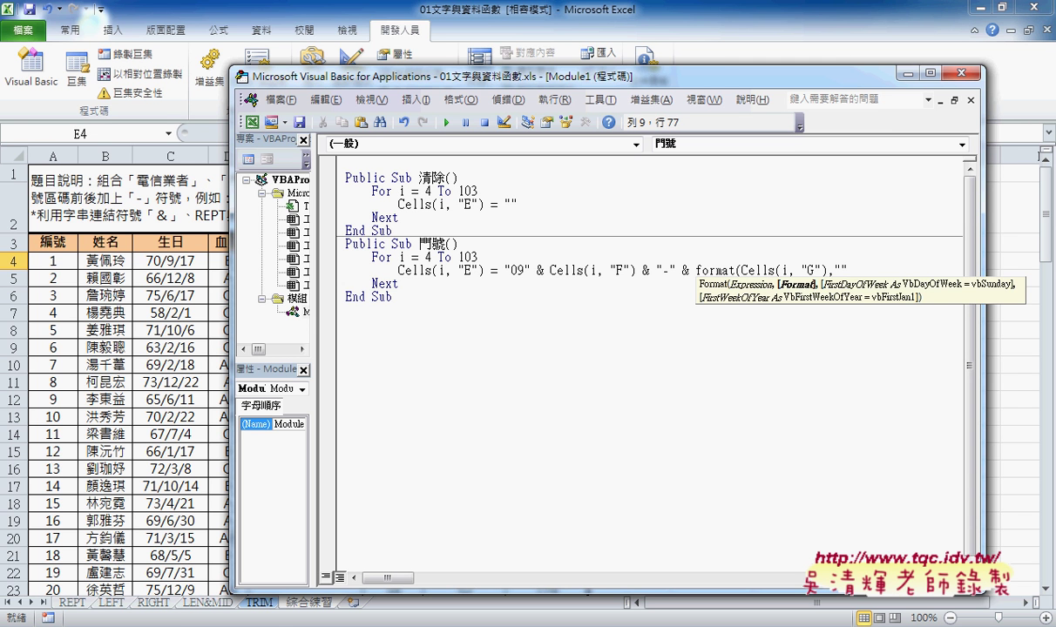
type("000\"")
type(")")
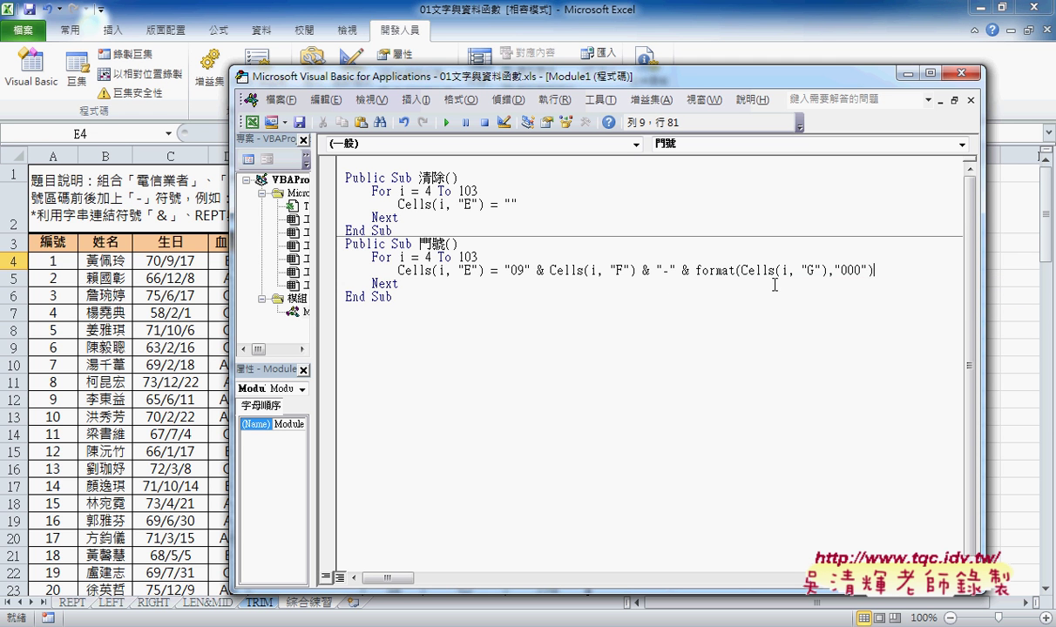
left_click(653, 334)
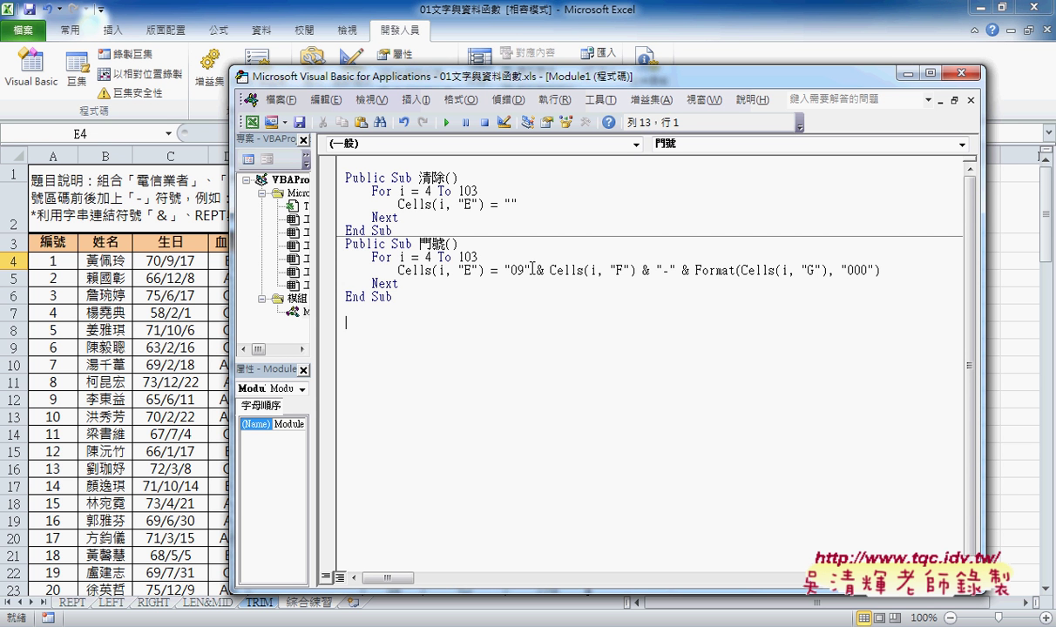
Duplicate the & "-" & Format(...) part at the line end and change its column to H.
left_click_drag(639, 272, 888, 274)
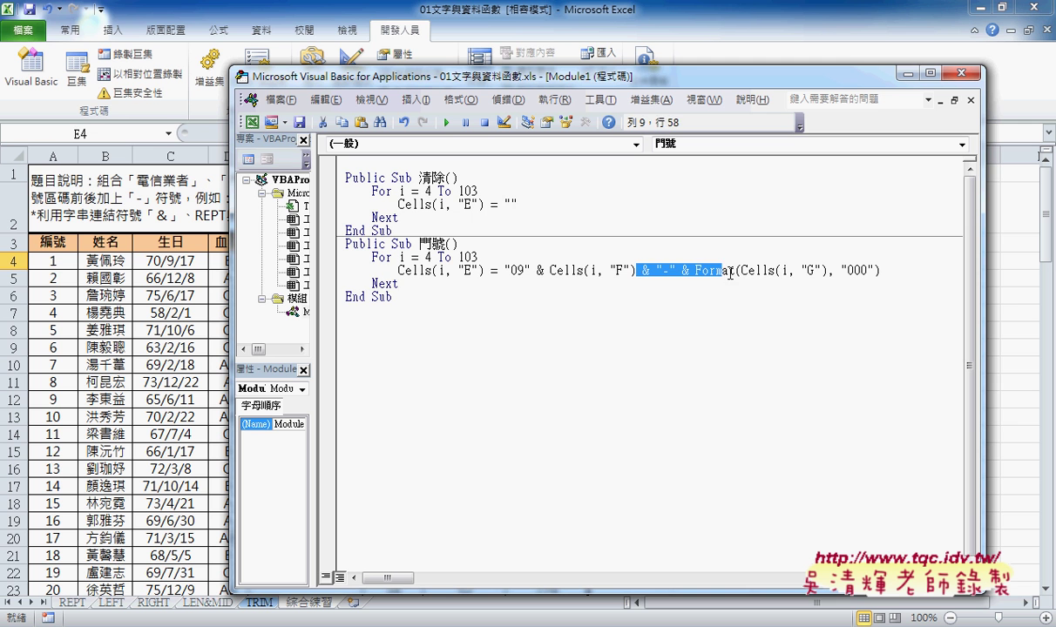
key("ctrl+c")
left_click(888, 273)
key("ctrl+v")
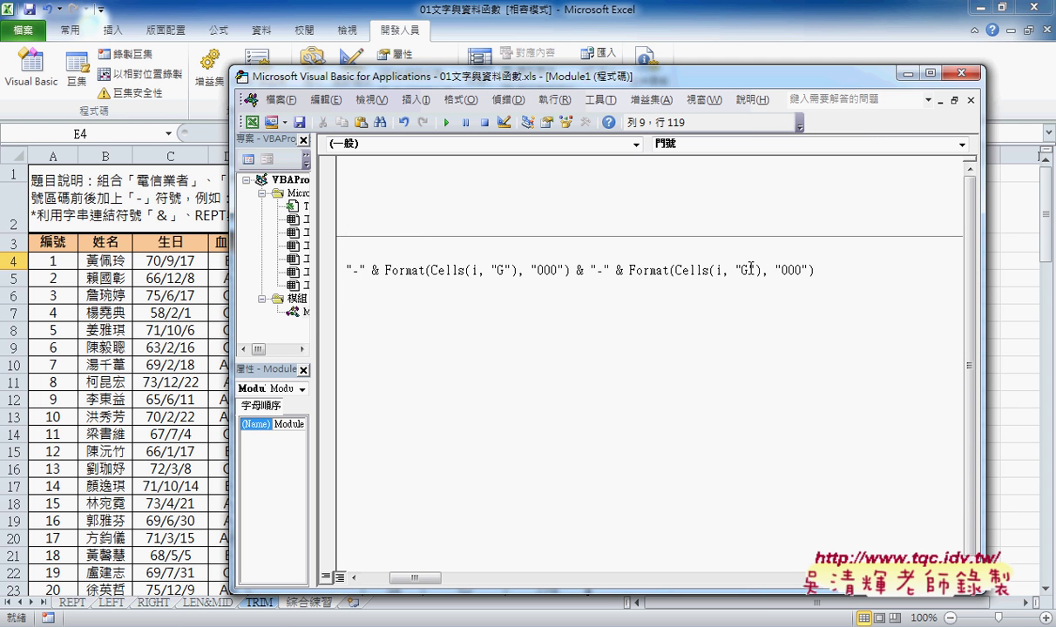
double_click(746, 270)
type("H")
left_click(836, 389)
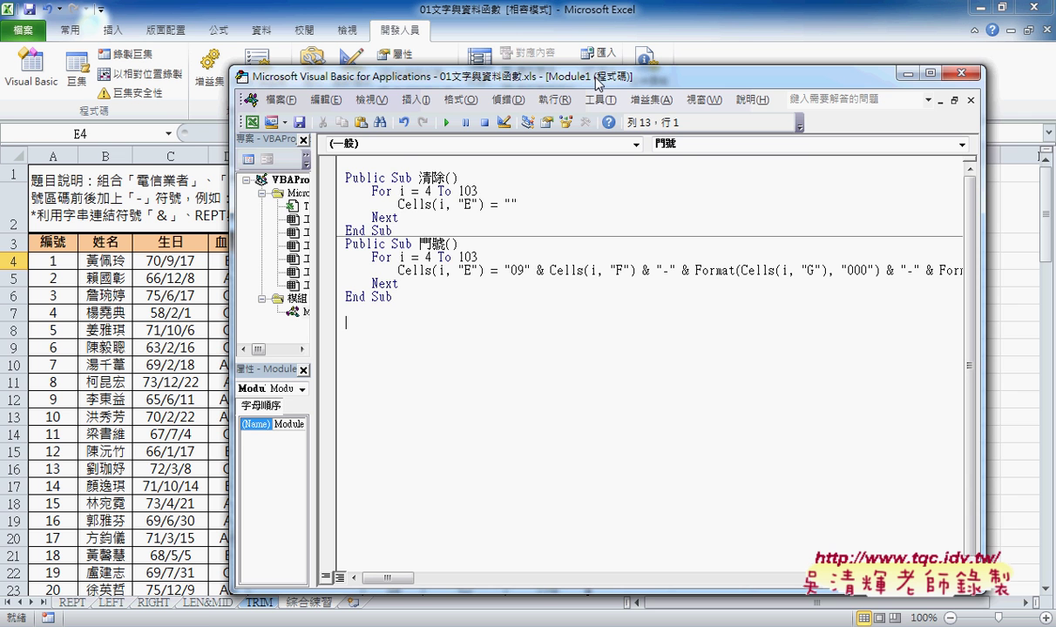
left_click_drag(598, 82, 778, 93)
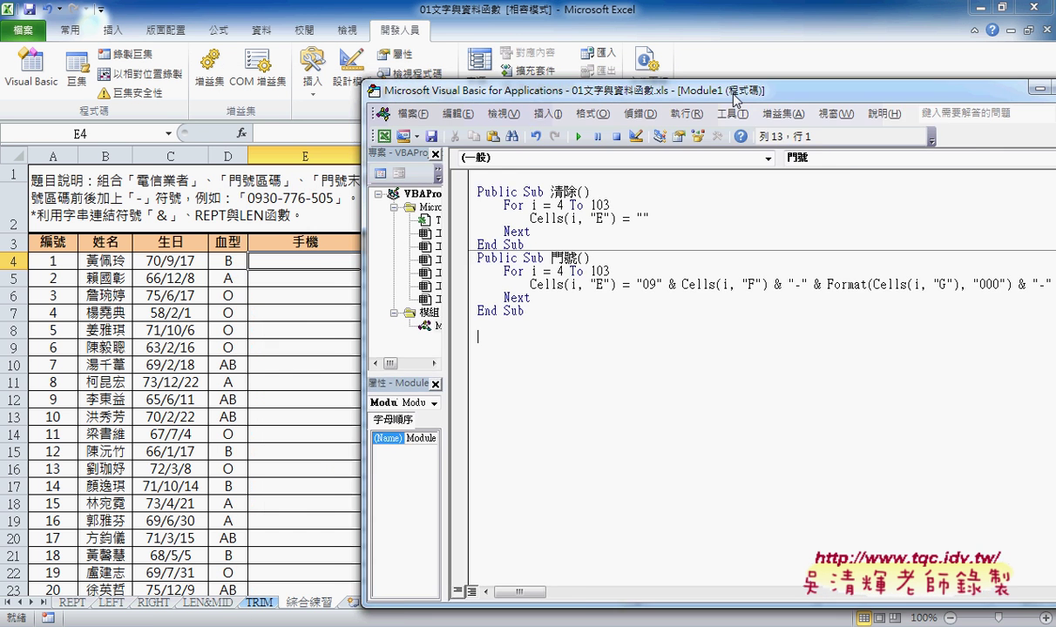
left_click(661, 281)
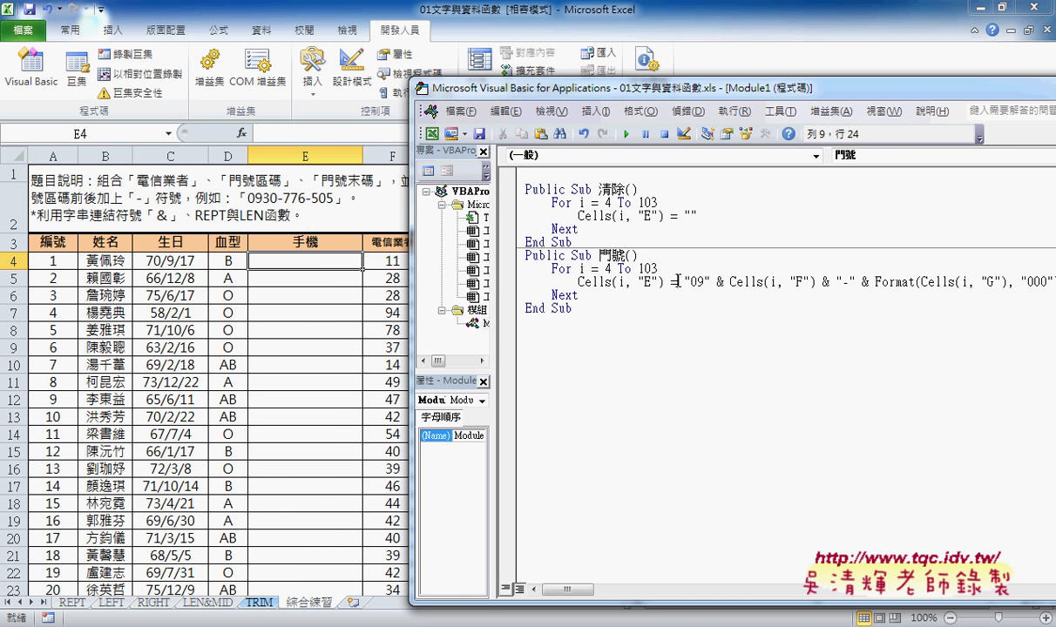
Run 門號 to fill column E, then run 清除 to empty it.
left_click(628, 135)
left_click(628, 135)
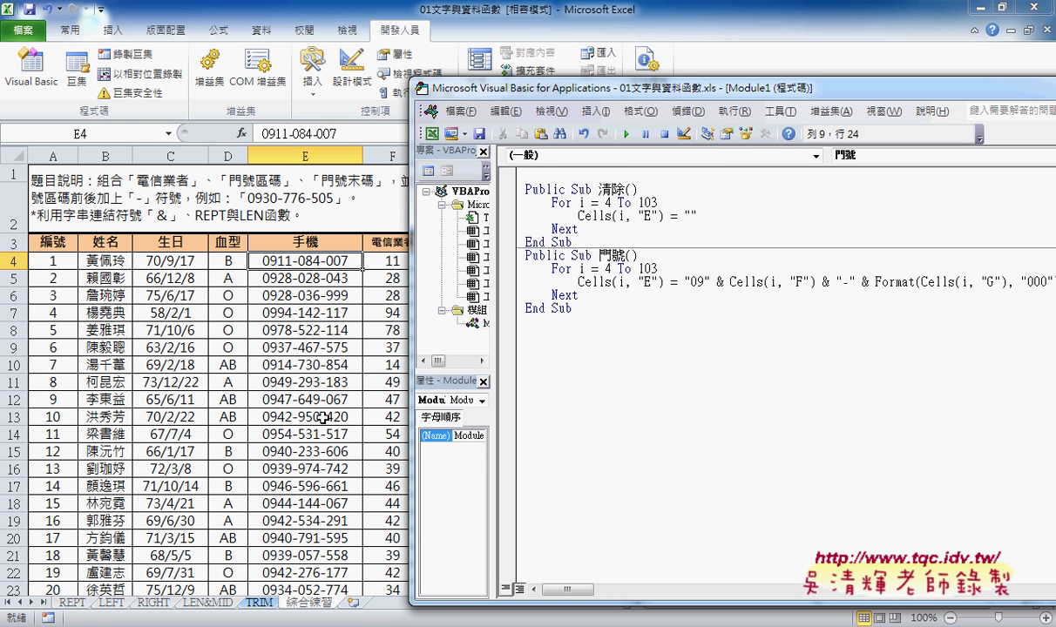
left_click(582, 216)
left_click(629, 135)
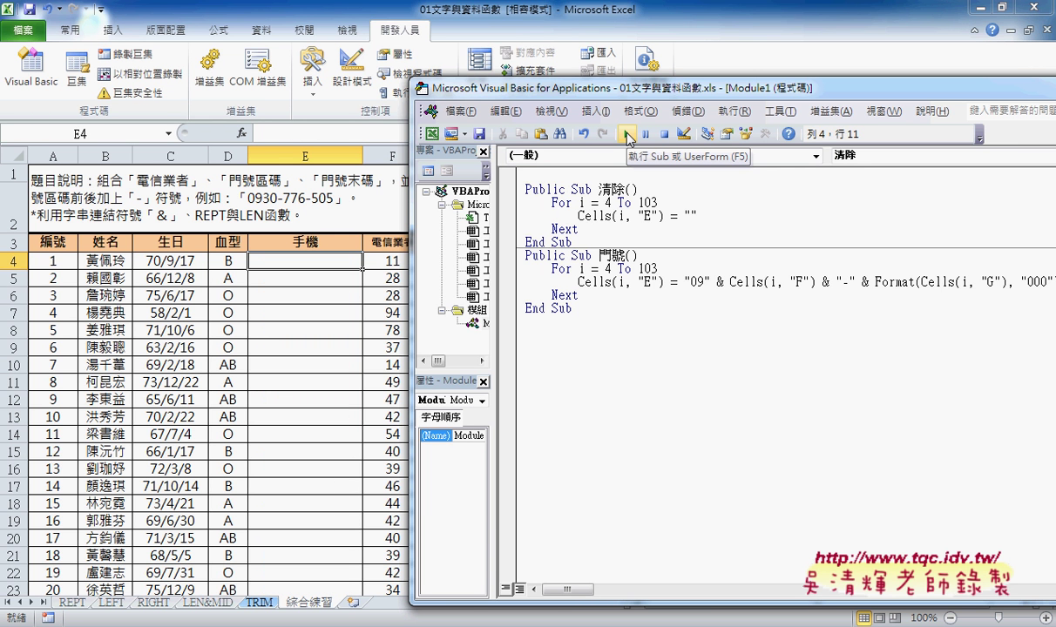
Rerun 門號 with F5 and widen the Project pane to show full names.
key("Down")
key("Down")
key("Down")
key("Down")
key("Down")
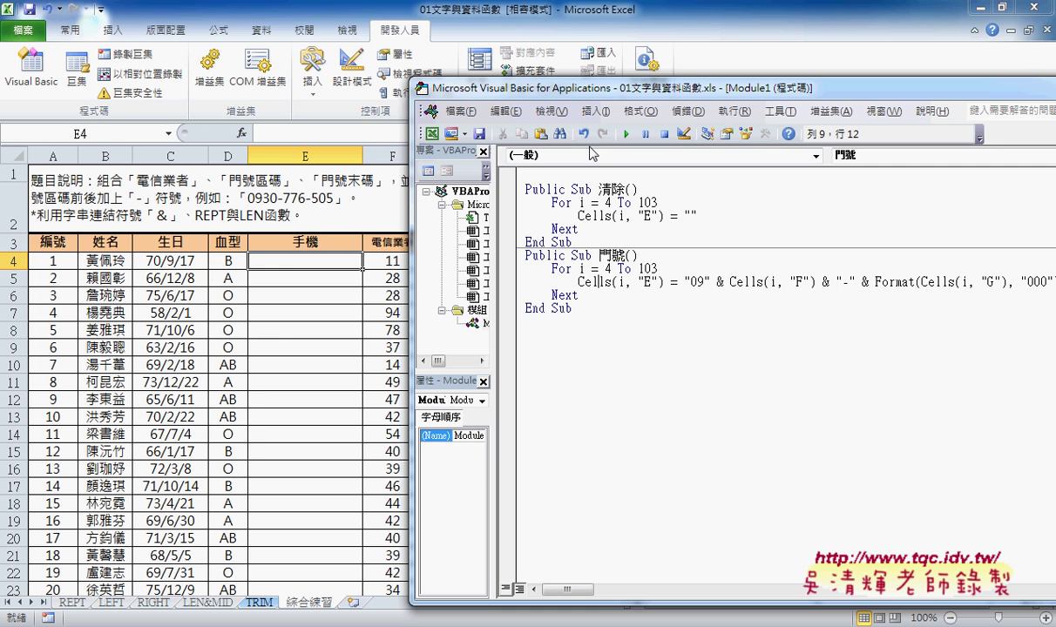
key("F5")
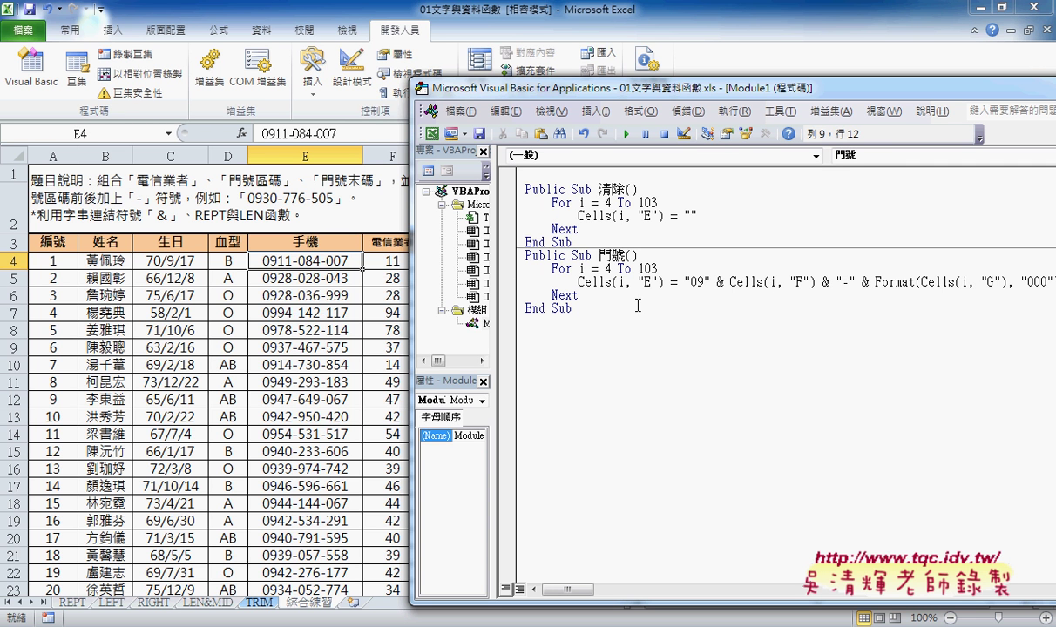
left_click_drag(533, 269, 535, 266)
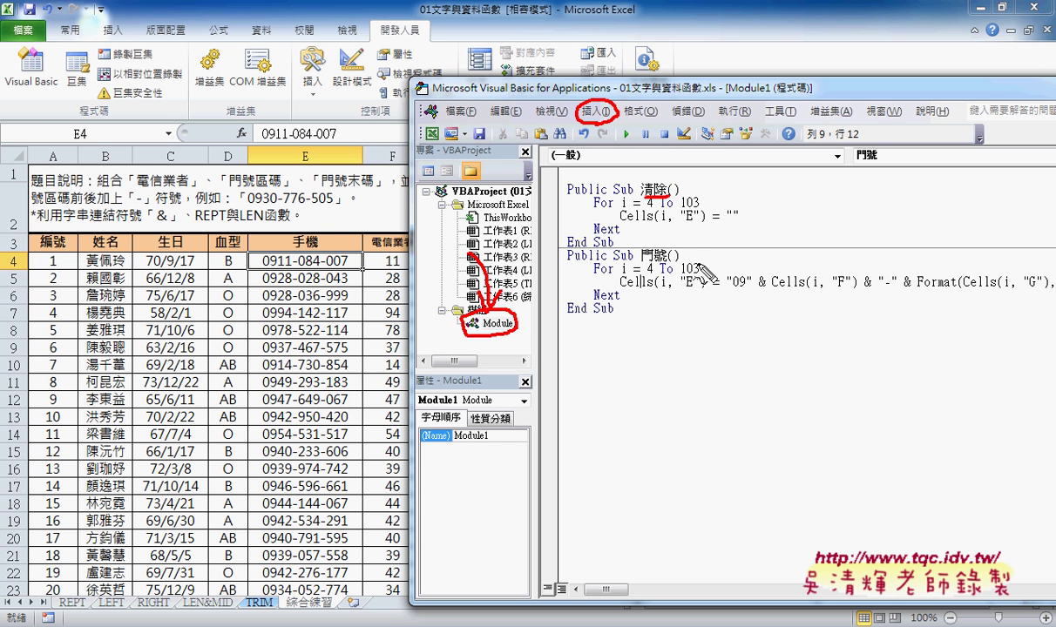
left_click_drag(594, 209, 613, 209)
left_click_drag(619, 225, 654, 225)
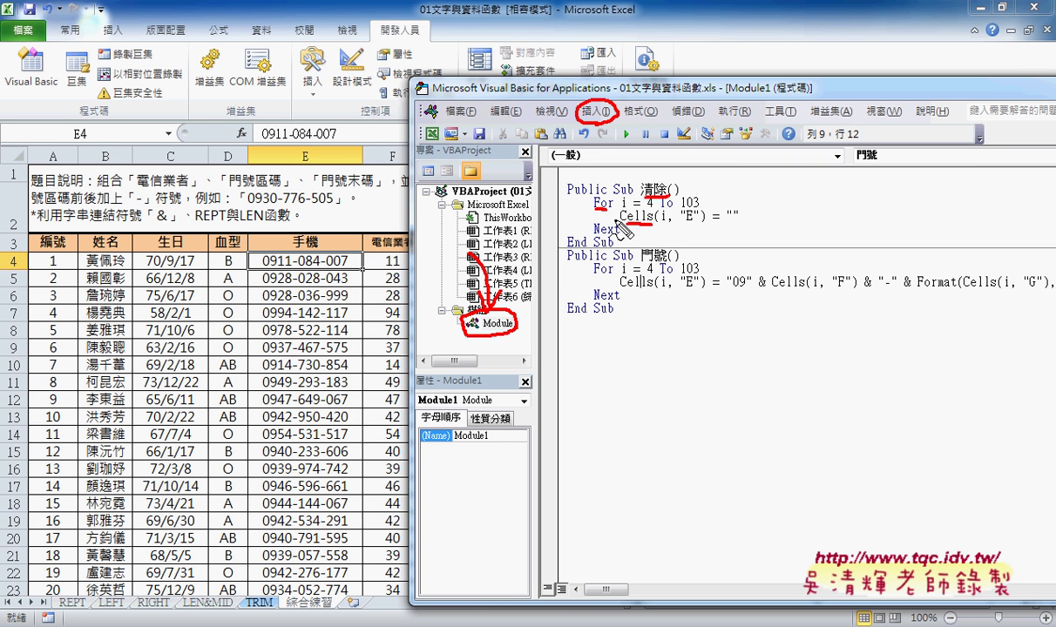
left_click_drag(251, 277, 361, 263)
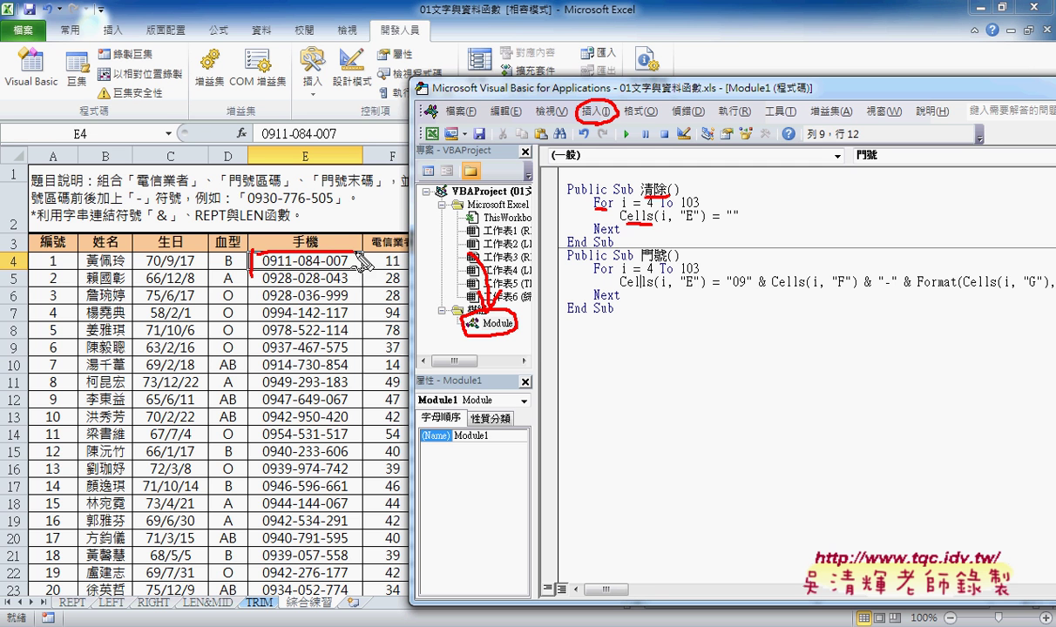
left_click_drag(248, 274, 353, 271)
mouse_move(247, 253)
left_mouse_down()
mouse_move(253, 357)
mouse_move(366, 346)
left_mouse_up()
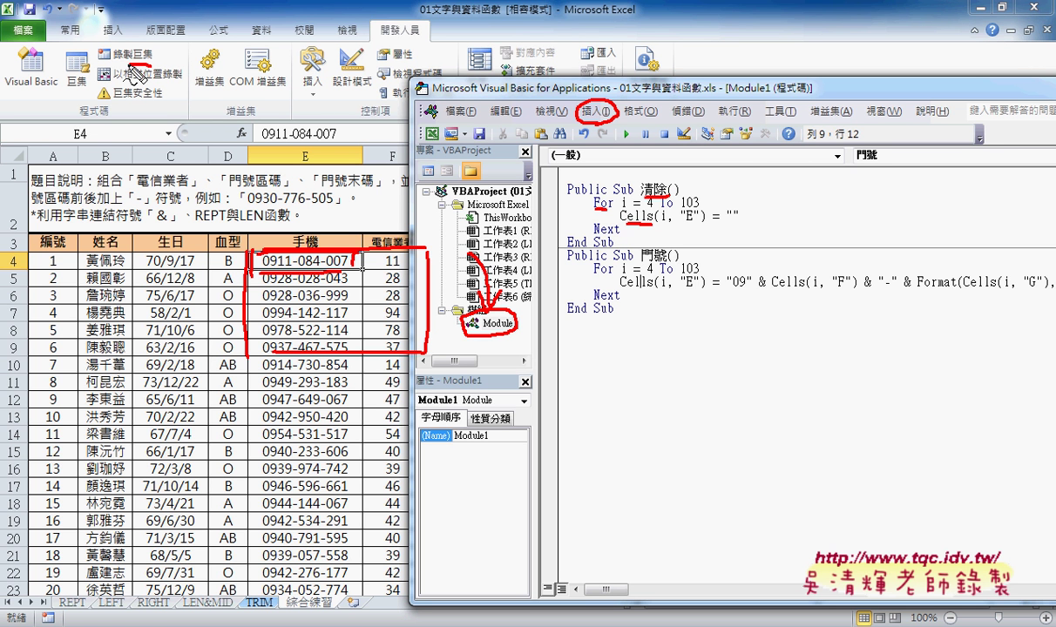
left_click_drag(153, 62, 160, 67)
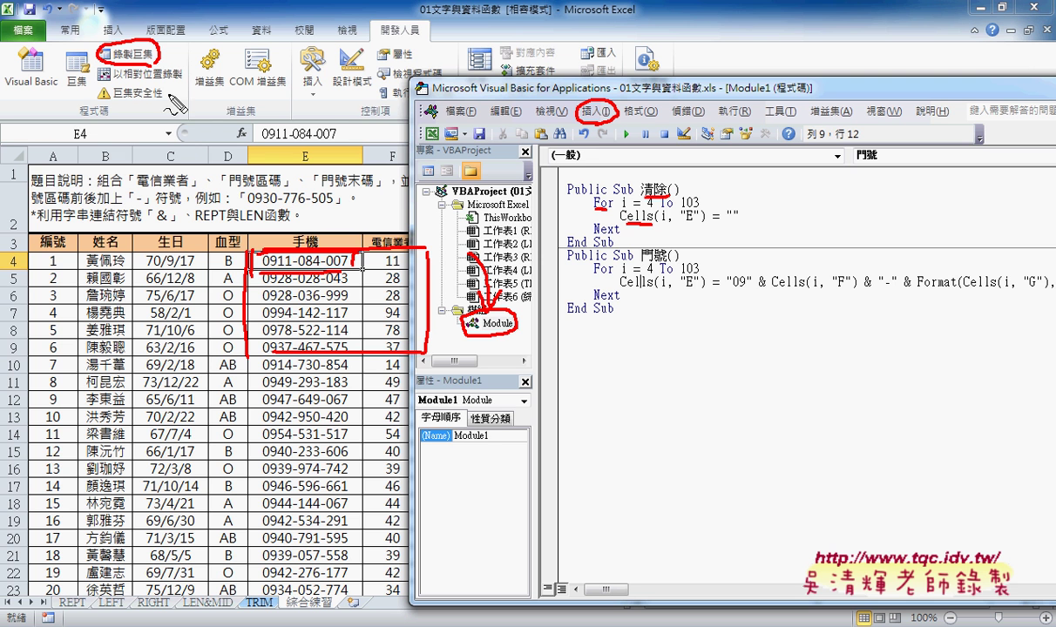
mouse_move(607, 329)
left_mouse_down()
mouse_move(703, 235)
mouse_move(648, 349)
left_mouse_up()
key("Escape")
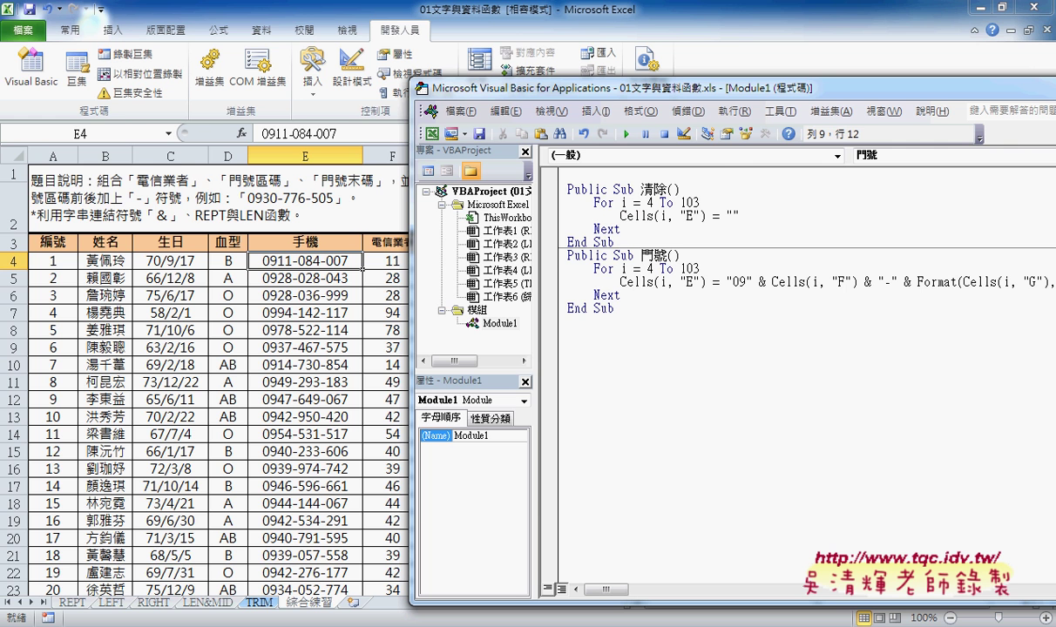
Scroll the Google Docs notes to page 4 and select the 門號 and 清除 sub code.
left_click(251, 571)
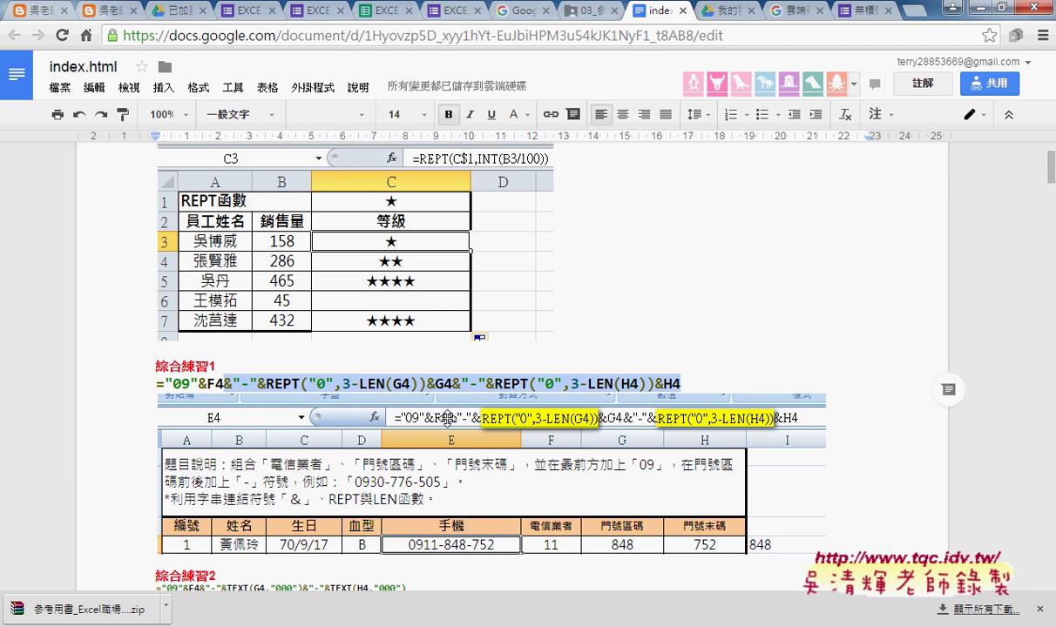
scroll(447, 416, "down", 3)
scroll(447, 417, "down", 2)
scroll(450, 415, "down", 2)
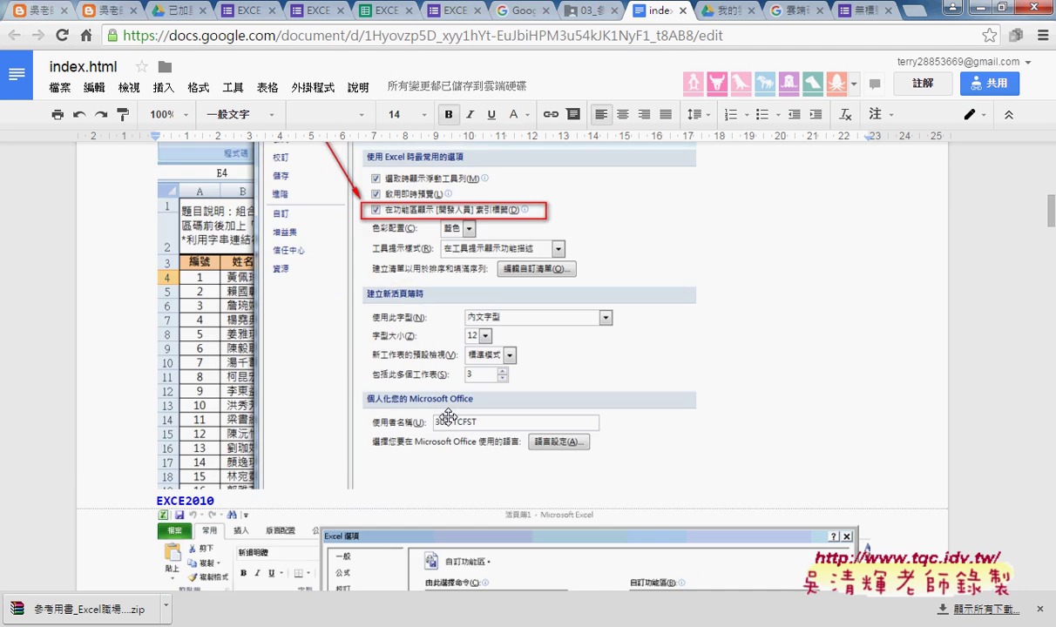
scroll(450, 415, "down", 5)
scroll(450, 417, "down", 5)
scroll(450, 418, "down", 5)
scroll(450, 418, "down", 2)
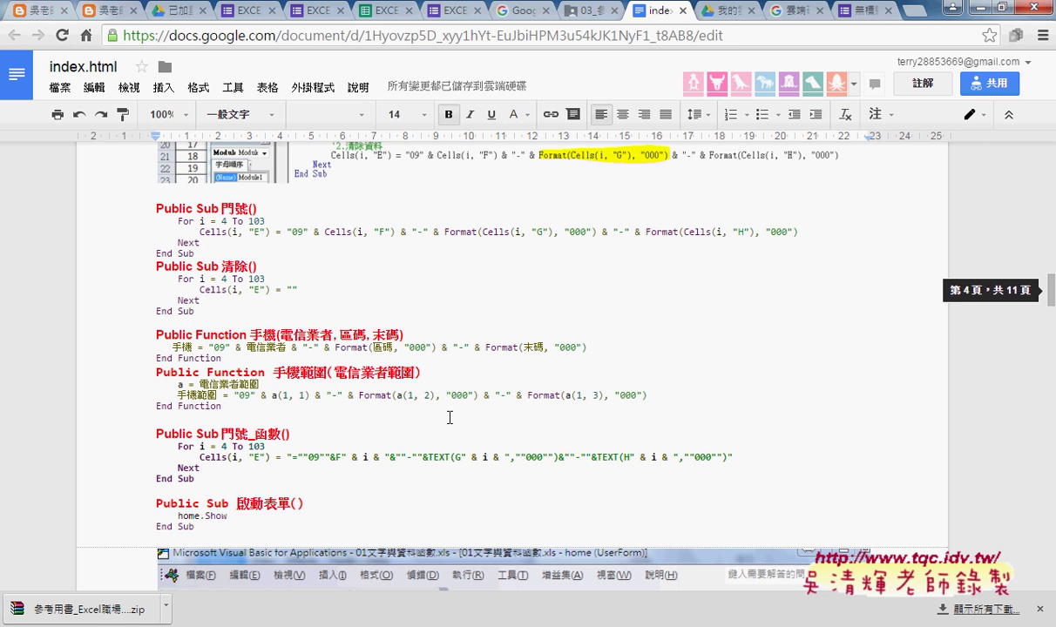
left_click(195, 309)
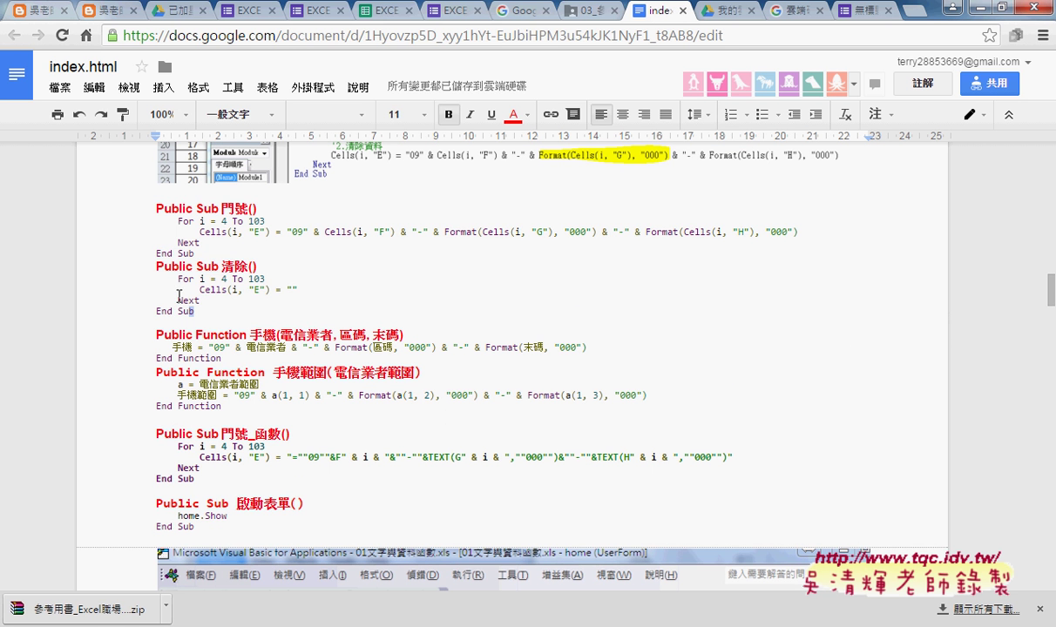
left_click_drag(195, 309, 147, 208)
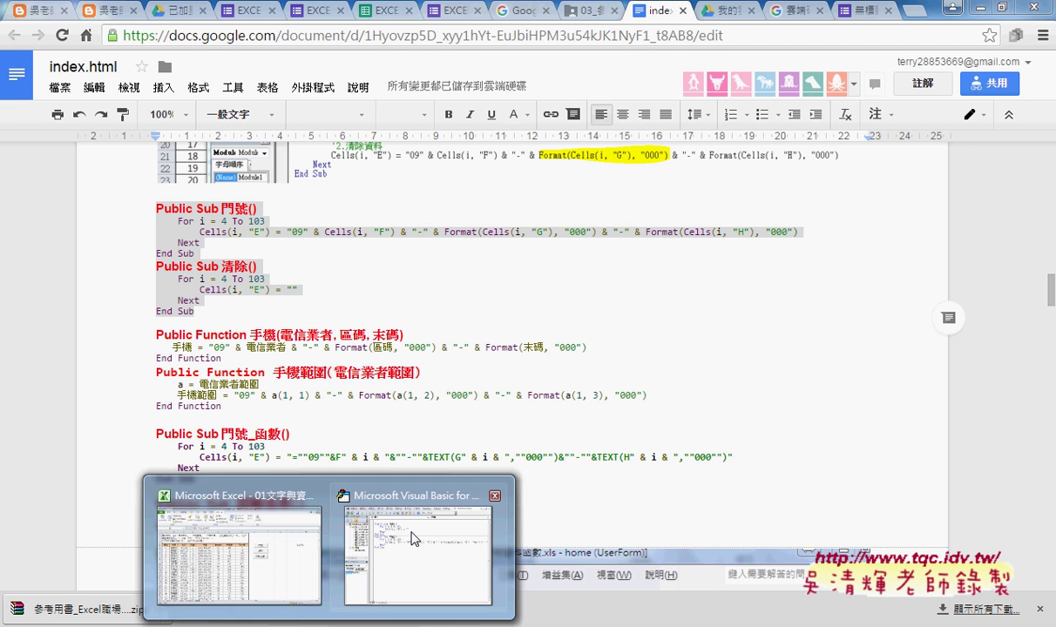
left_click(447, 494)
Replace all Module1 code with the pasted reference 門號 and 清除 subs.
left_click_drag(615, 309, 564, 171)
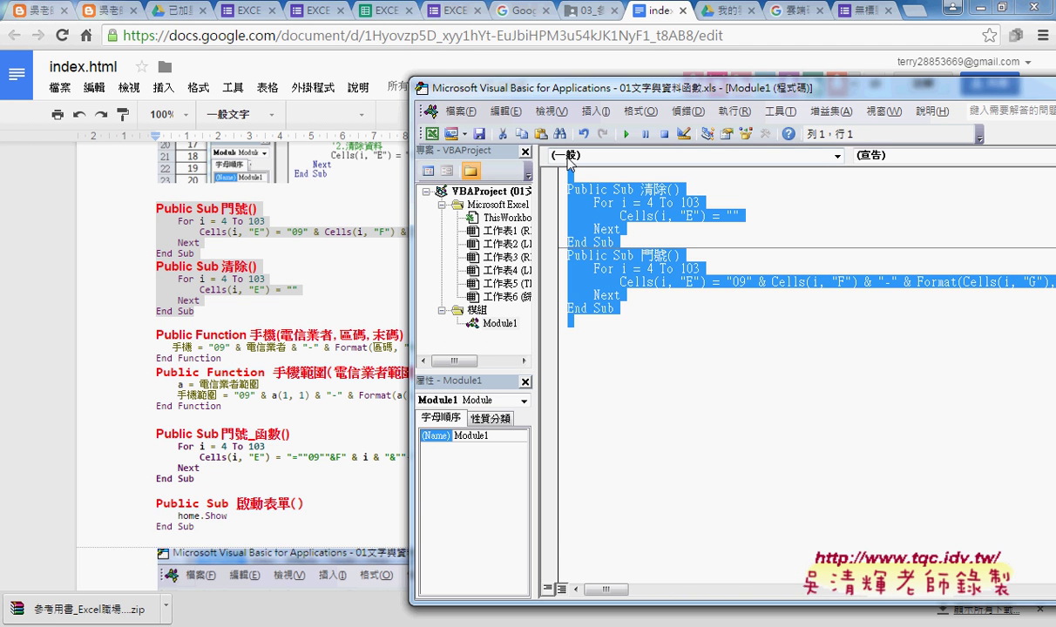
key("Delete")
key("ctrl+v")
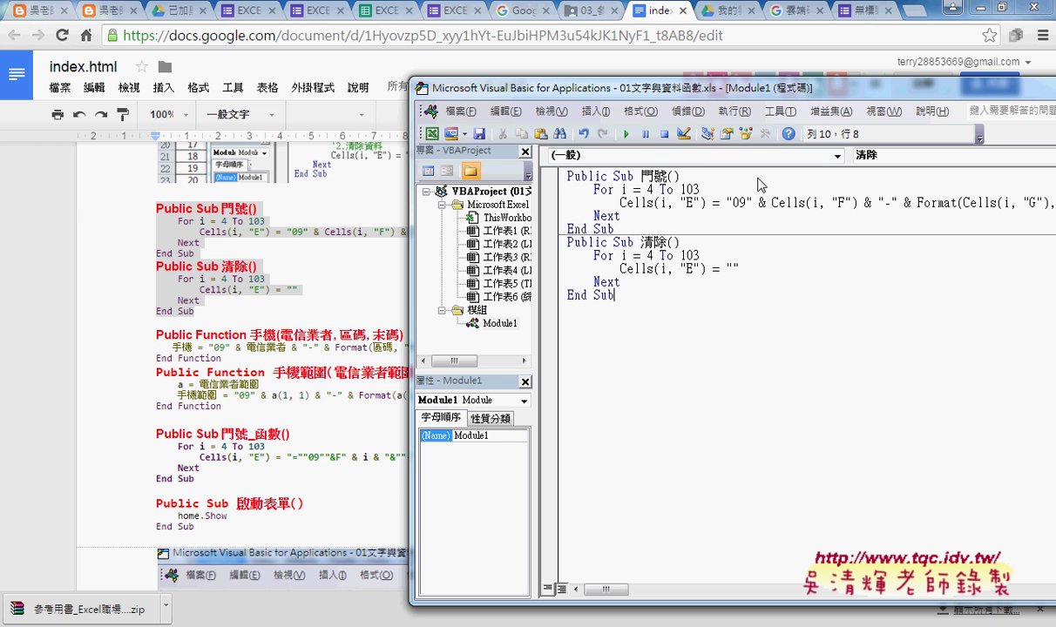
left_click(955, 7)
left_click(673, 268)
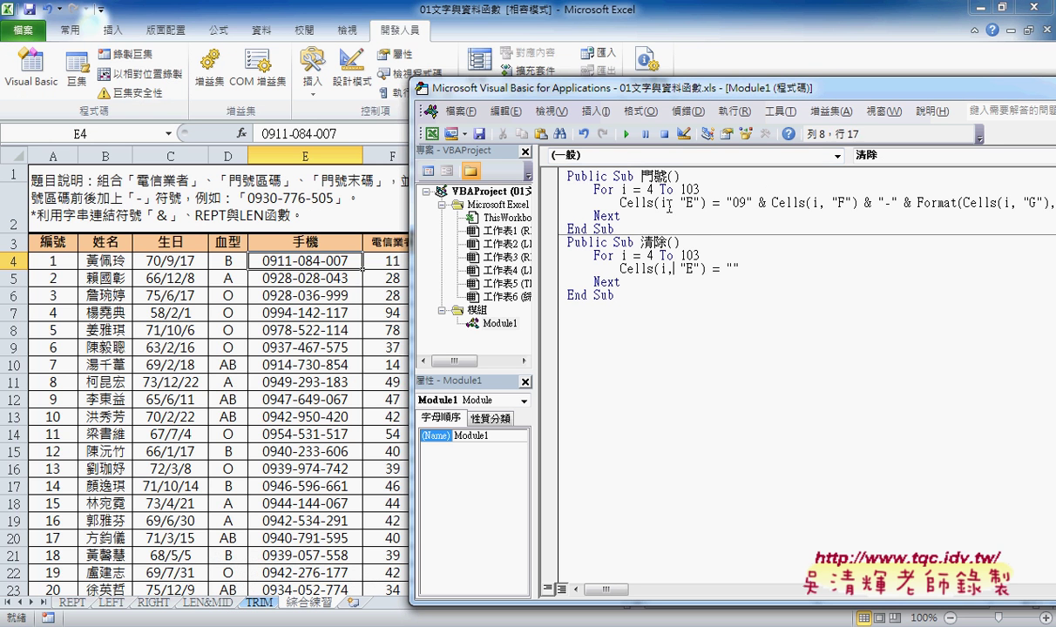
left_click(626, 133)
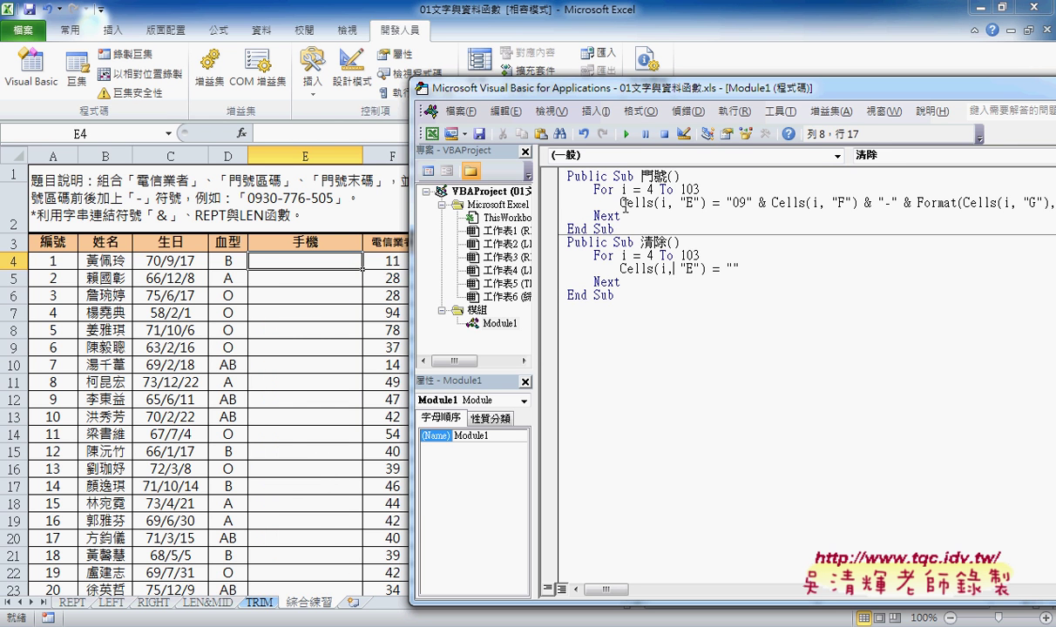
left_click(625, 202)
left_click(626, 133)
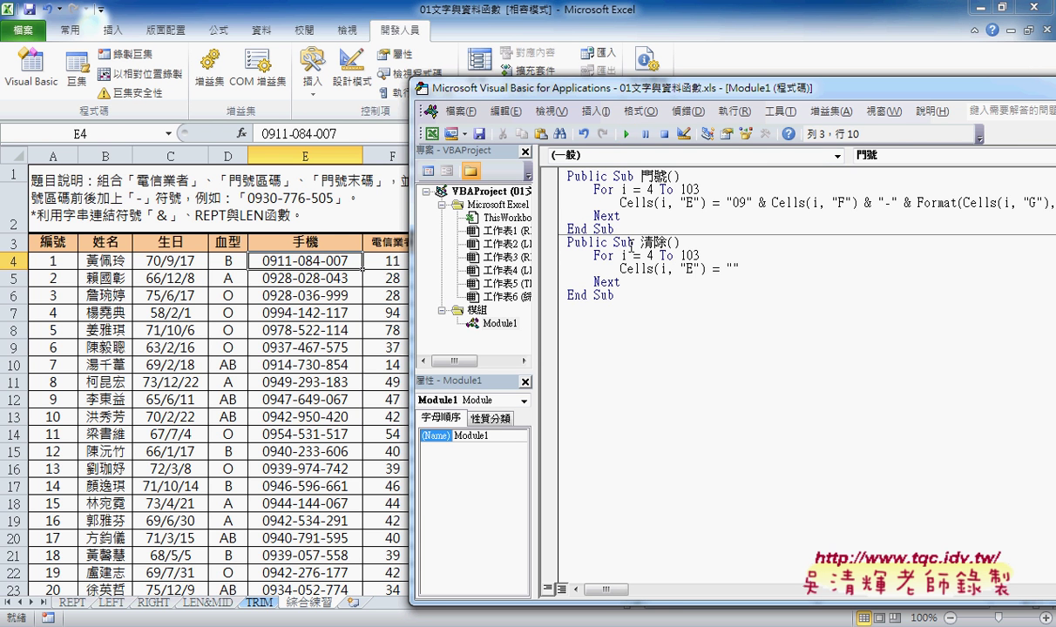
left_click(635, 270)
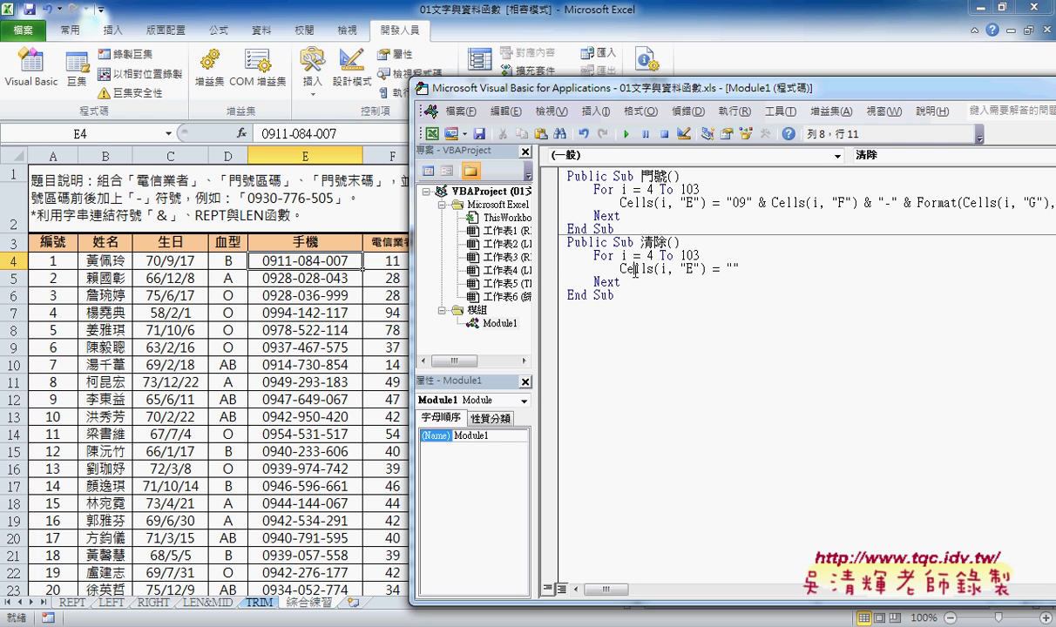